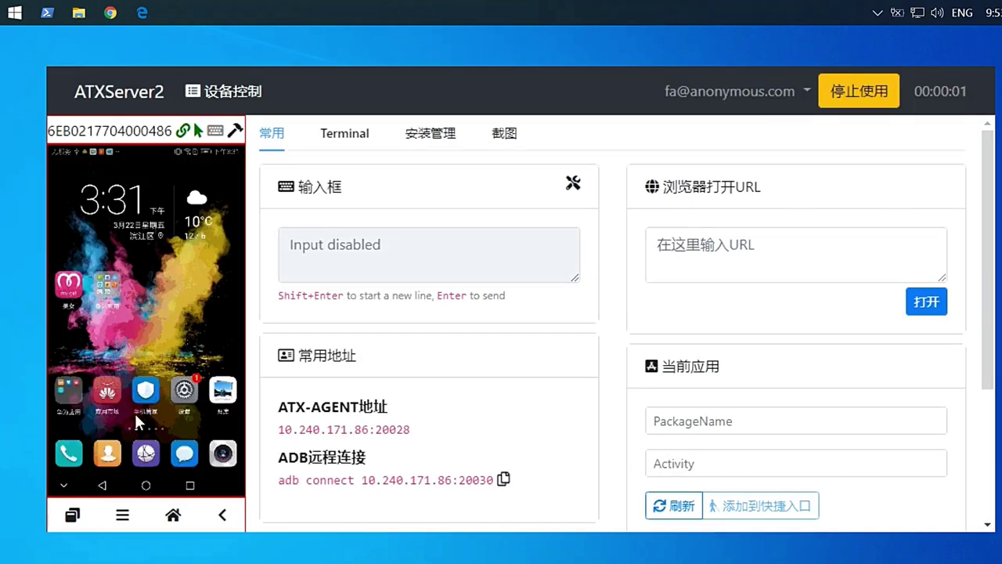
Step: Browse the games section of Huawei AppGallery on the remote phone, view the recent apps, and return to the home screen
{"action": "left_click", "coordinate": [150, 396]}
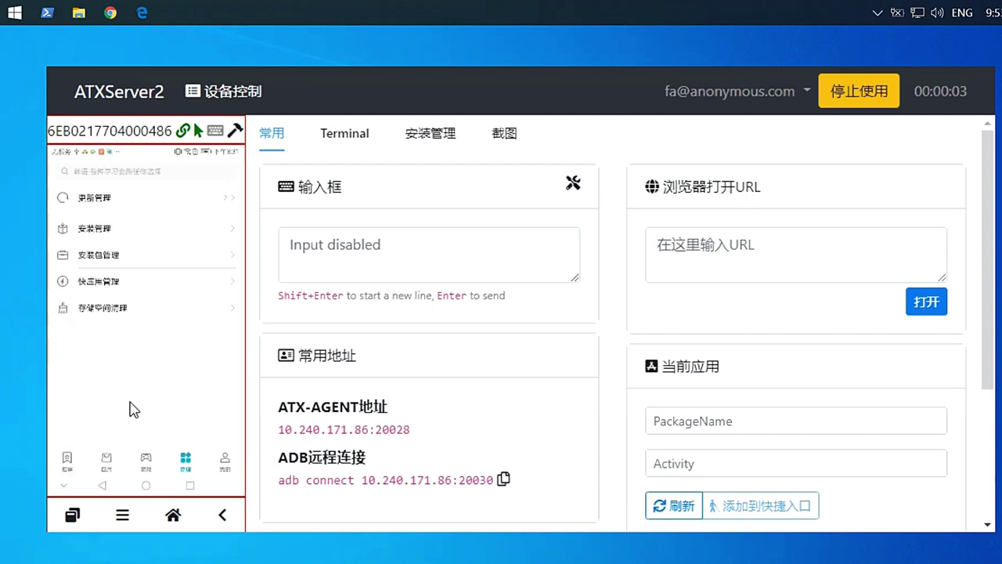
{"action": "left_click", "coordinate": [146, 461]}
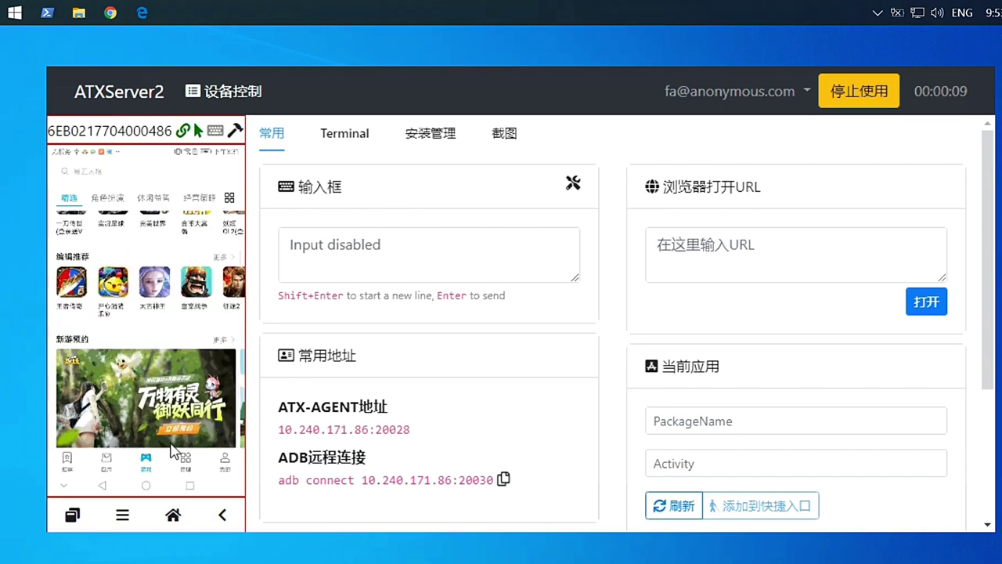
{"action": "left_click", "coordinate": [77, 517]}
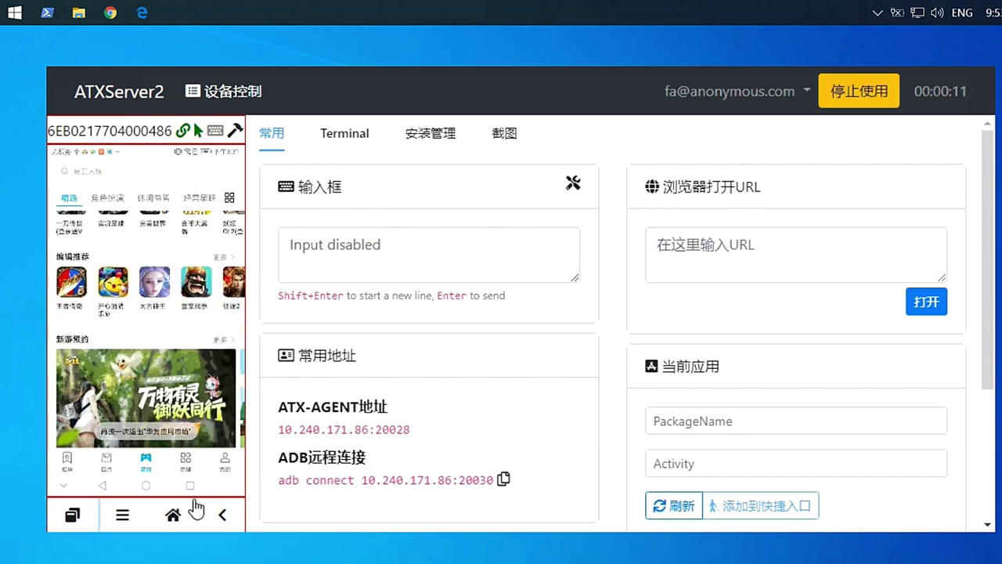
{"action": "left_click", "coordinate": [144, 293]}
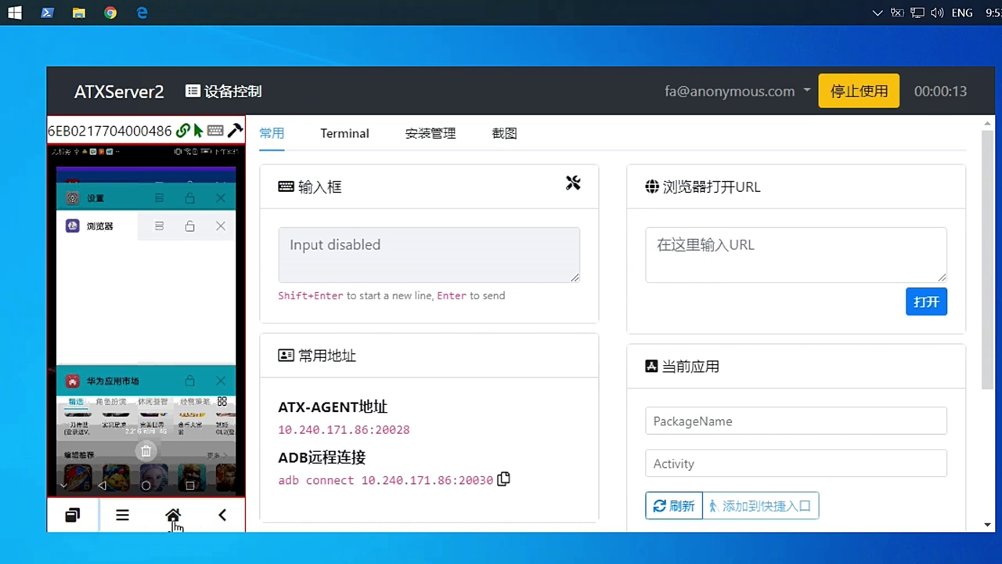
{"action": "left_click", "coordinate": [154, 489]}
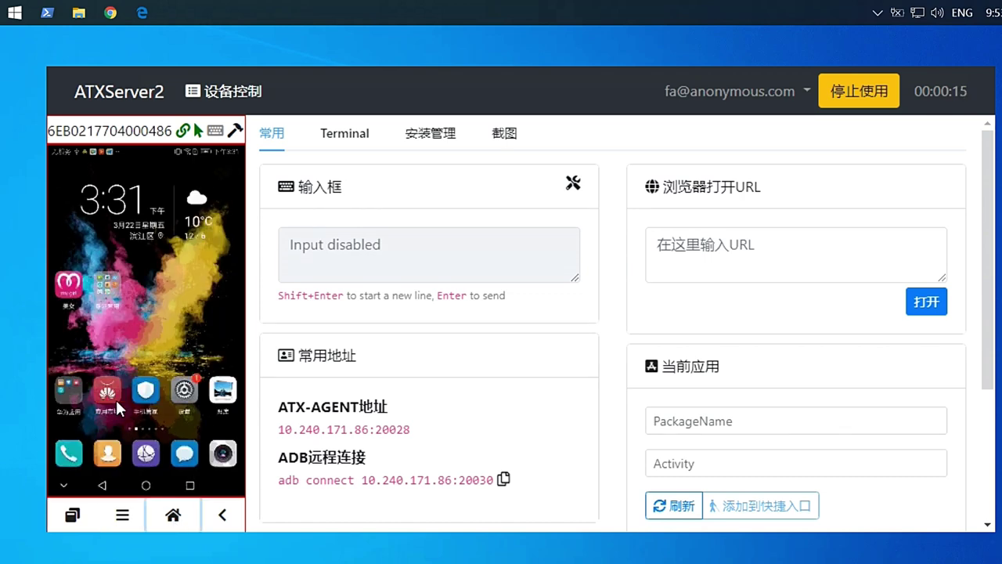
Step: Run pwd, ls and ll in the remote phone's terminal
{"action": "left_click", "coordinate": [350, 140]}
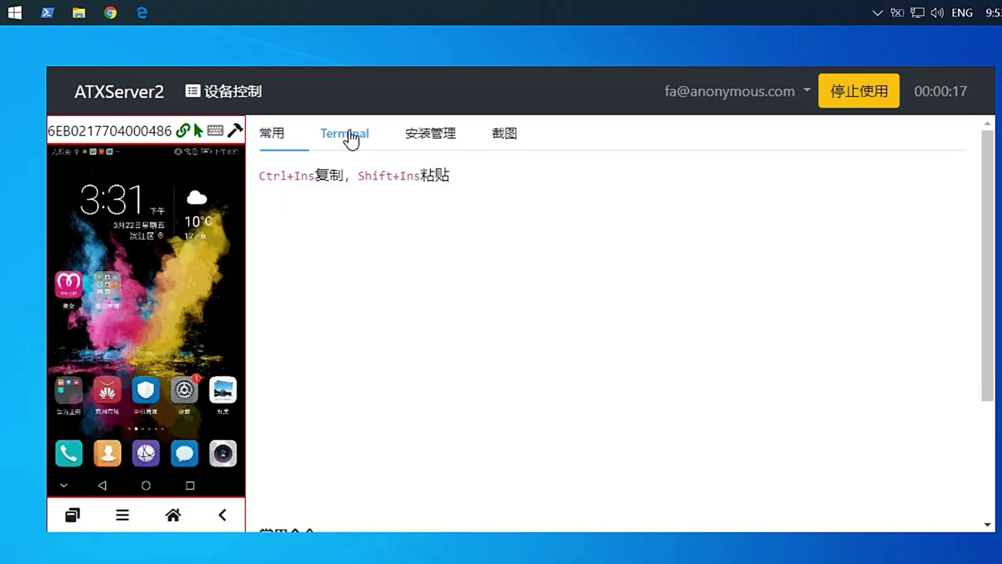
{"action": "type", "text": "pwd"}
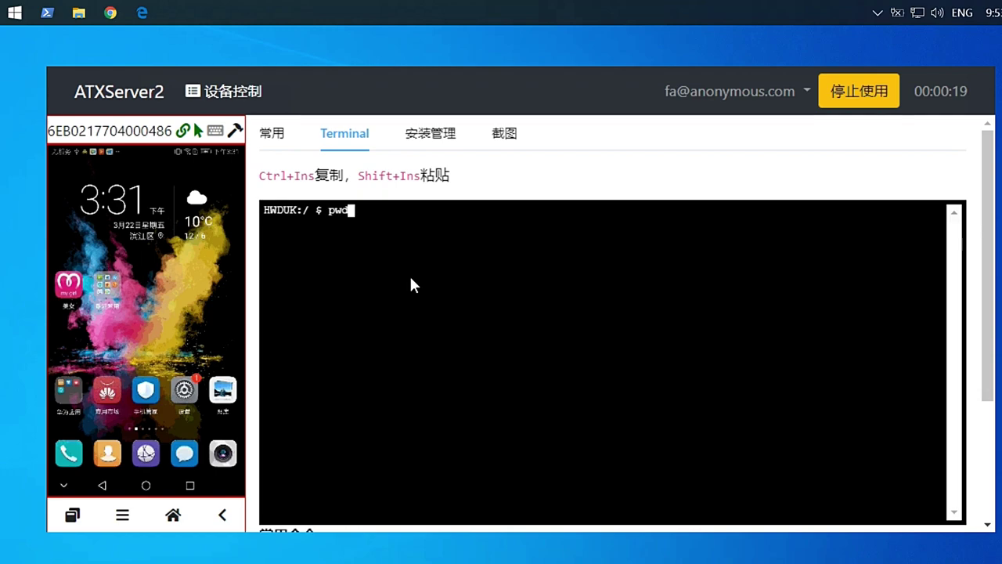
{"action": "key", "text": "Return"}
{"action": "type", "text": "ls"}
{"action": "key", "text": "Return"}
{"action": "type", "text": "1s"}
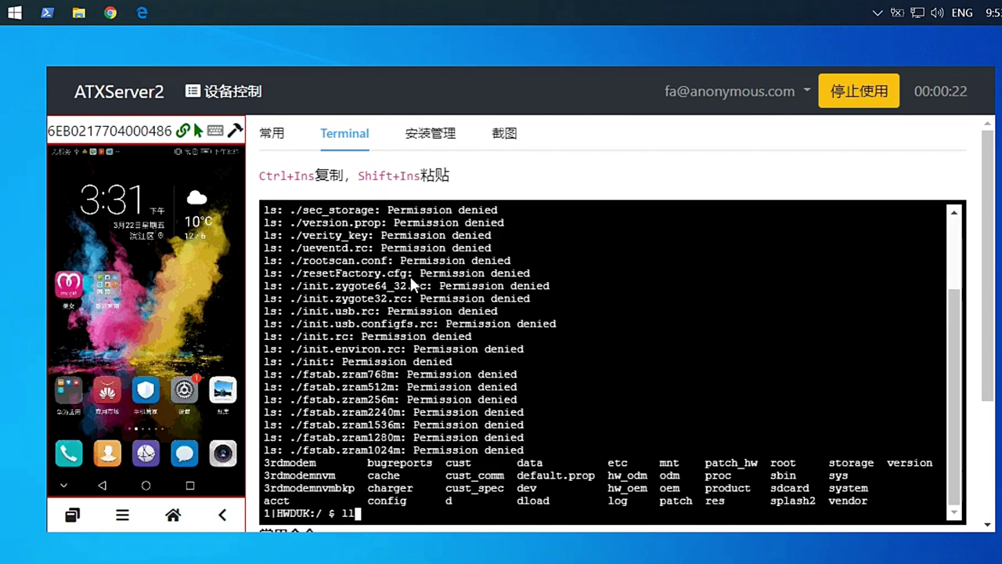
{"action": "key", "text": "Return"}
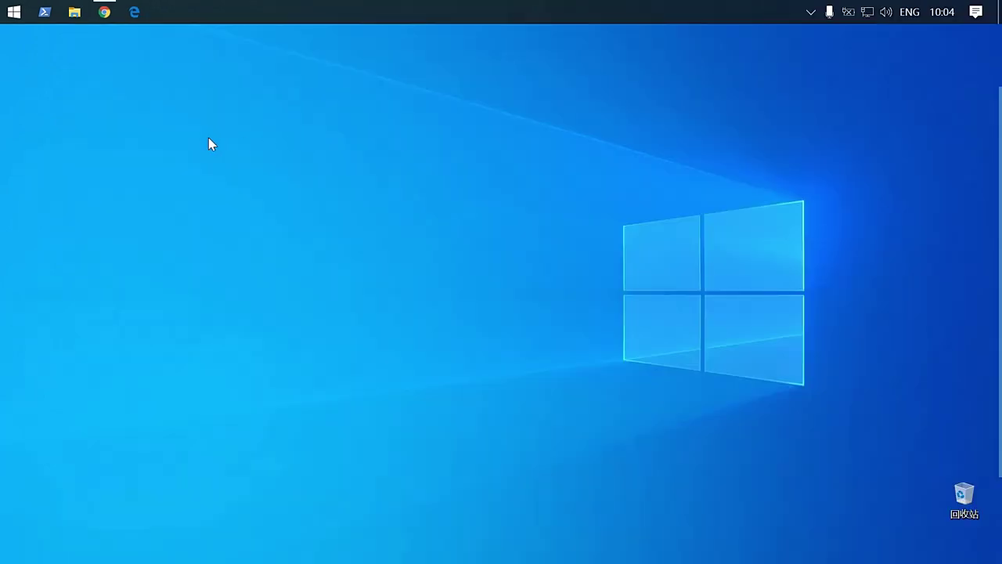
Step: Switch to Chrome, view the SDK 平台工具 download section on the Android developers site, and minimize the browser
{"action": "left_click", "coordinate": [104, 12]}
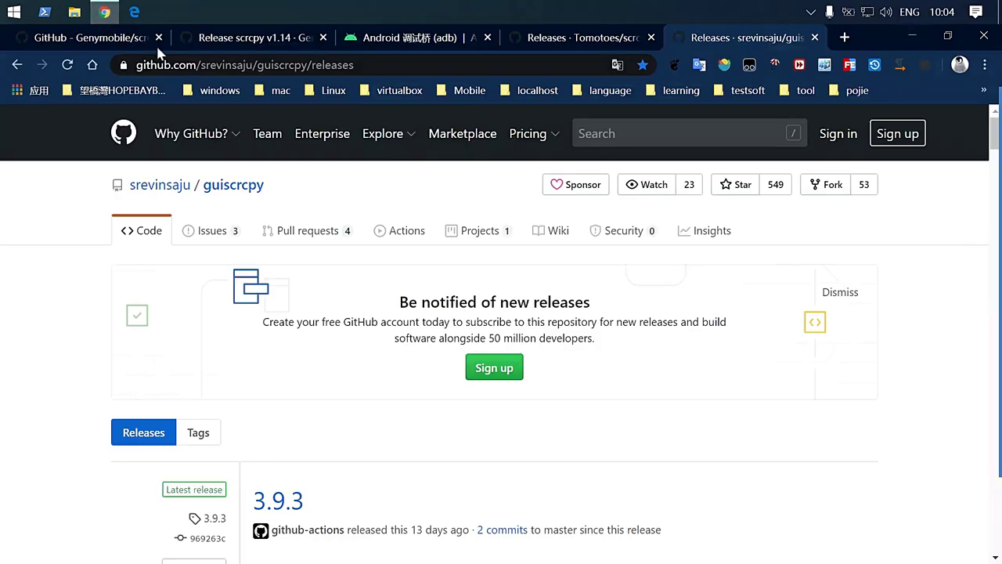
{"action": "left_click", "coordinate": [383, 40]}
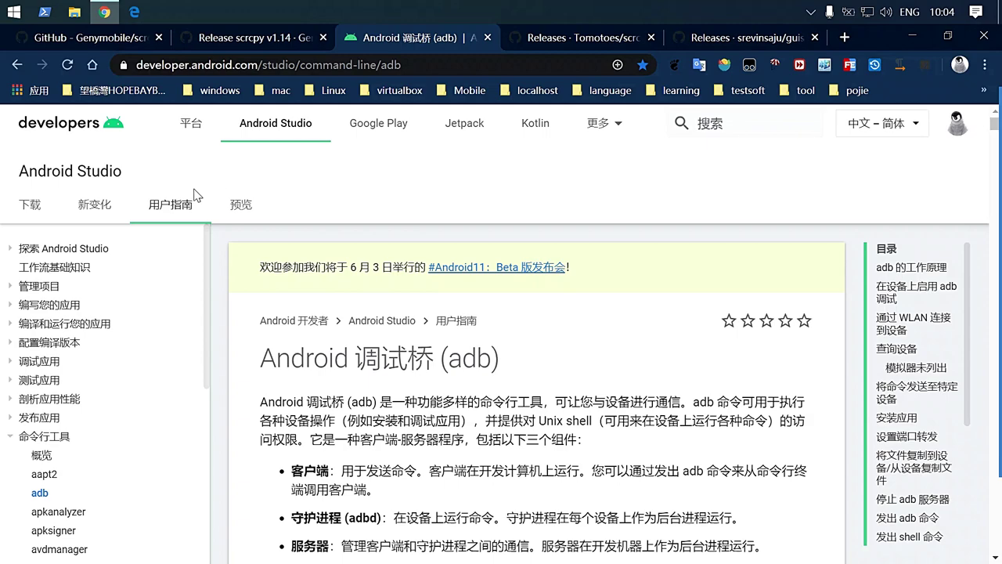
{"action": "left_click", "coordinate": [98, 206]}
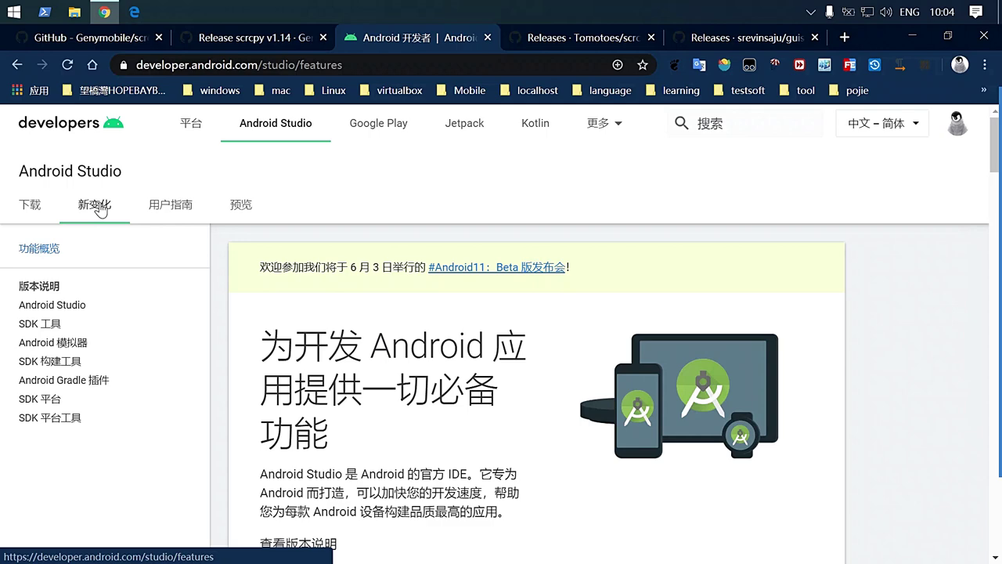
{"action": "left_click", "coordinate": [70, 419]}
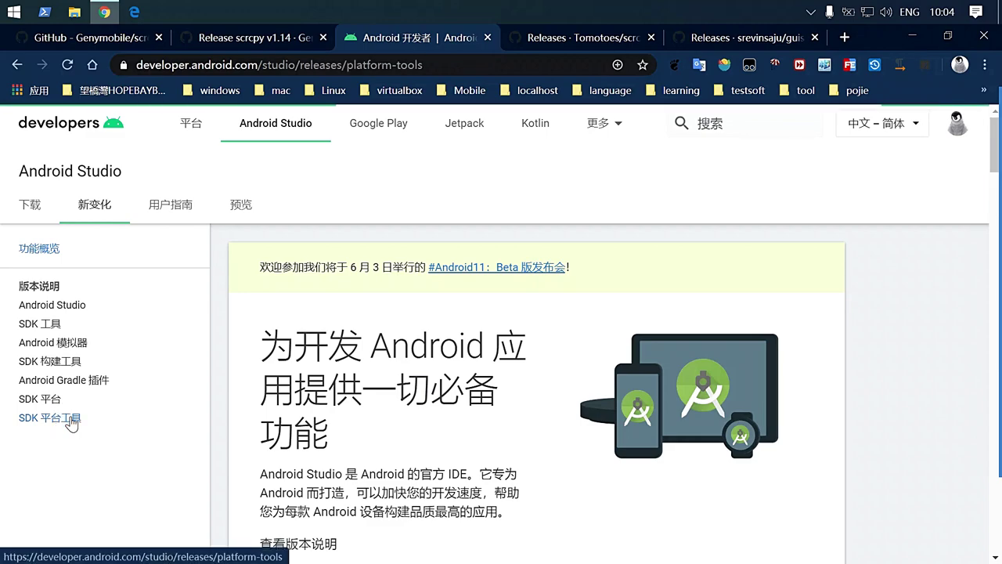
{"action": "scroll", "coordinate": [499, 419], "scroll_direction": "down", "scroll_amount": 1}
{"action": "scroll", "coordinate": [499, 417], "scroll_direction": "down", "scroll_amount": 4}
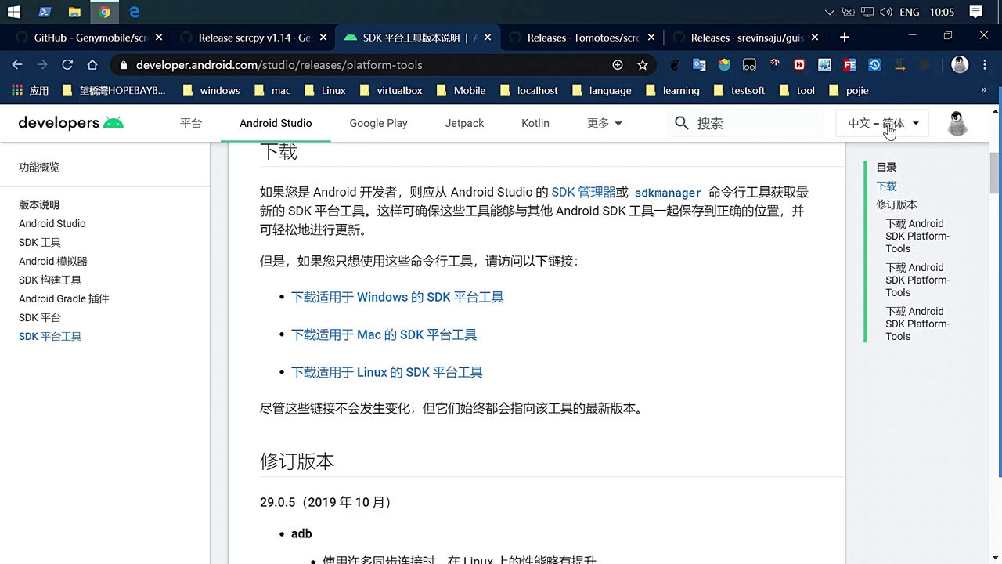
{"action": "left_click", "coordinate": [916, 36]}
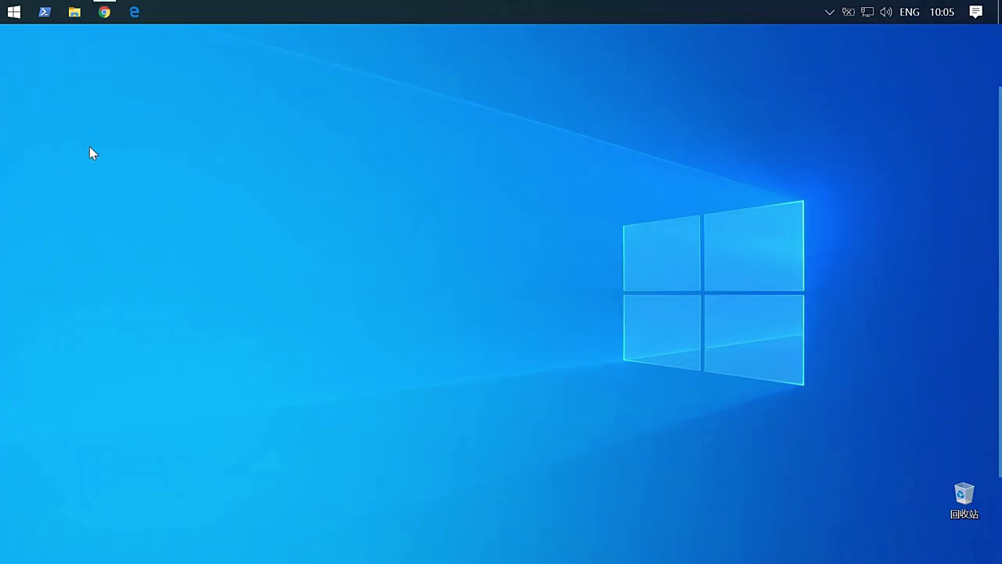
Step: Open the Windows environment variables through this computer's properties and advanced system settings
{"action": "left_click", "coordinate": [75, 15]}
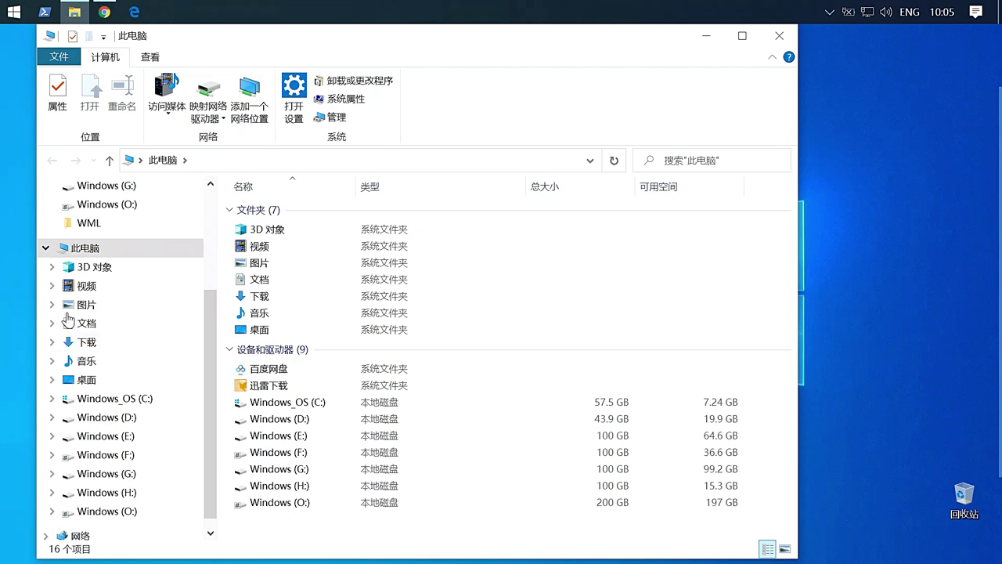
{"action": "right_click", "coordinate": [91, 249]}
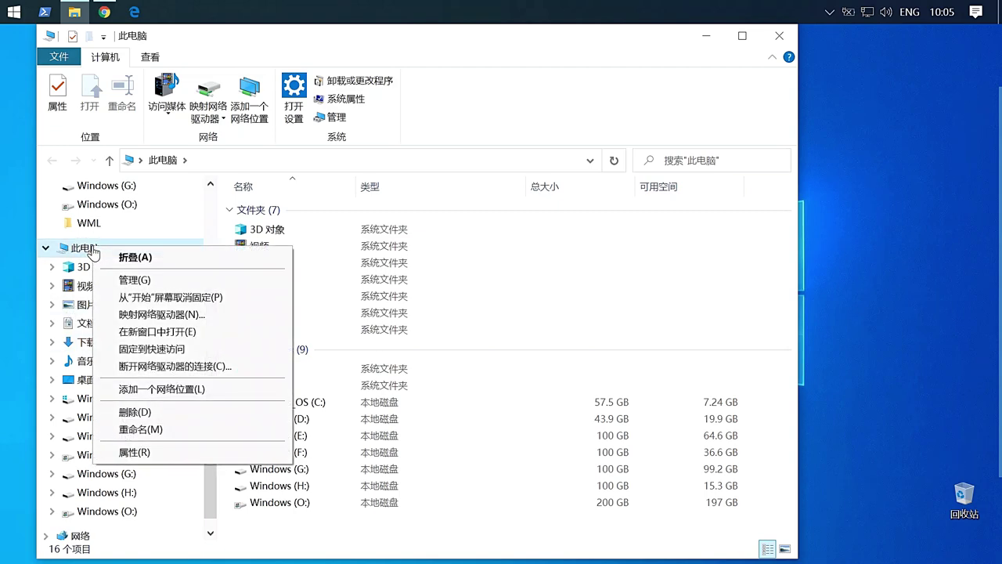
{"action": "left_click", "coordinate": [126, 453]}
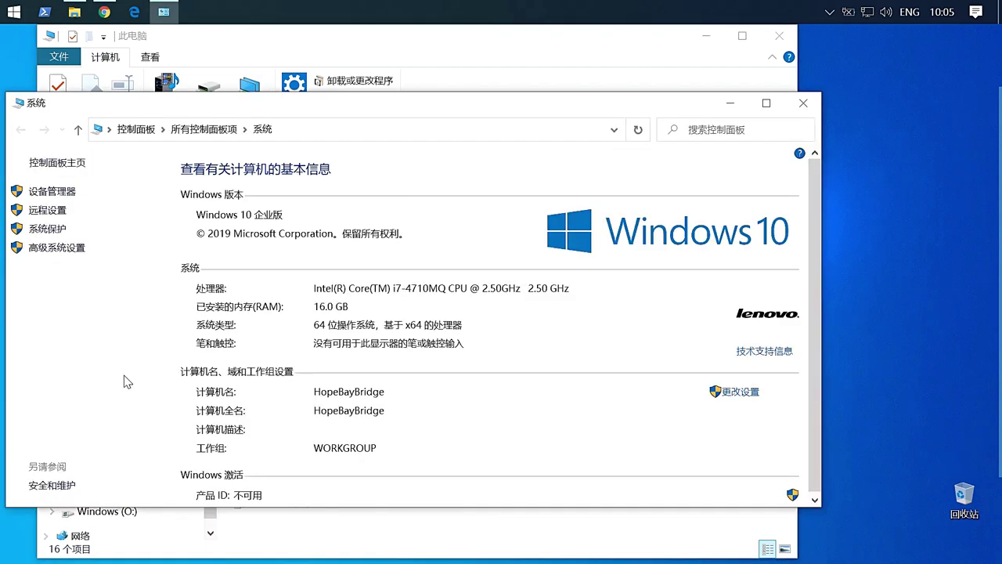
{"action": "left_click", "coordinate": [69, 249]}
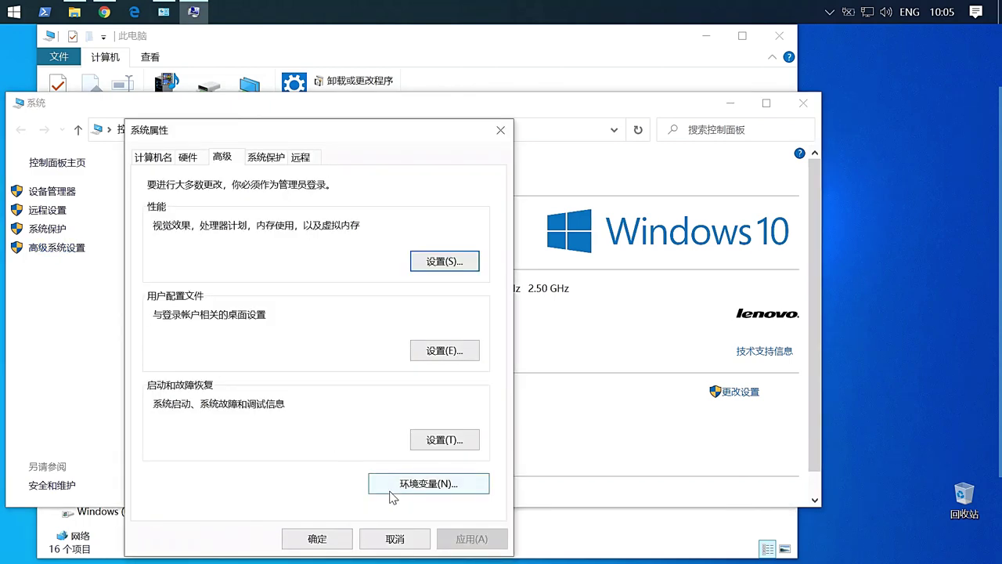
{"action": "left_click", "coordinate": [391, 492]}
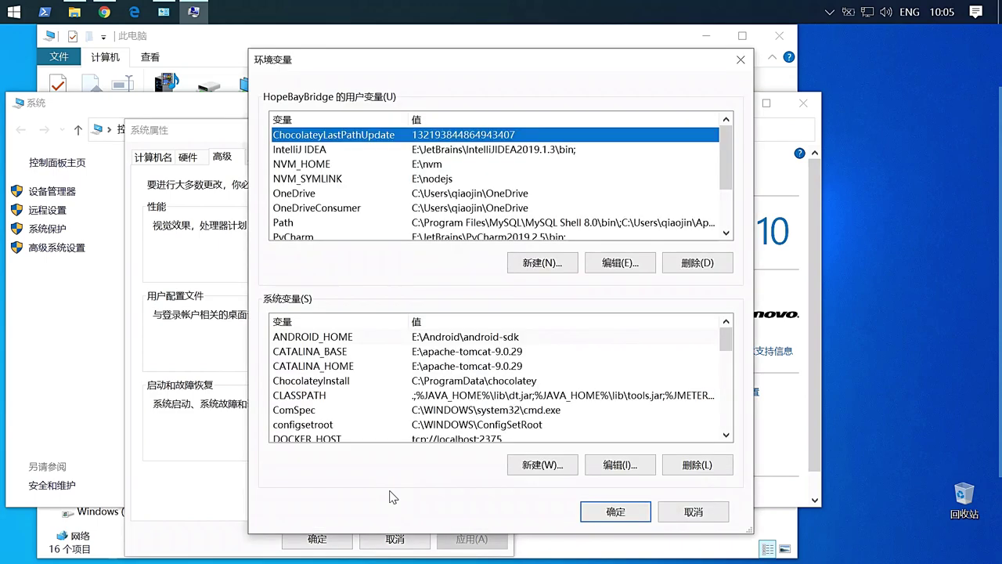
Step: Open the system Path variable for editing and examine its entries, including %ANDROID_HOME%\build-tools\29.0.2 and %ANDROID_HOME%\platform-tools
{"action": "left_click", "coordinate": [729, 345]}
{"action": "left_click_drag", "start_coordinate": [729, 344], "coordinate": [721, 393]}
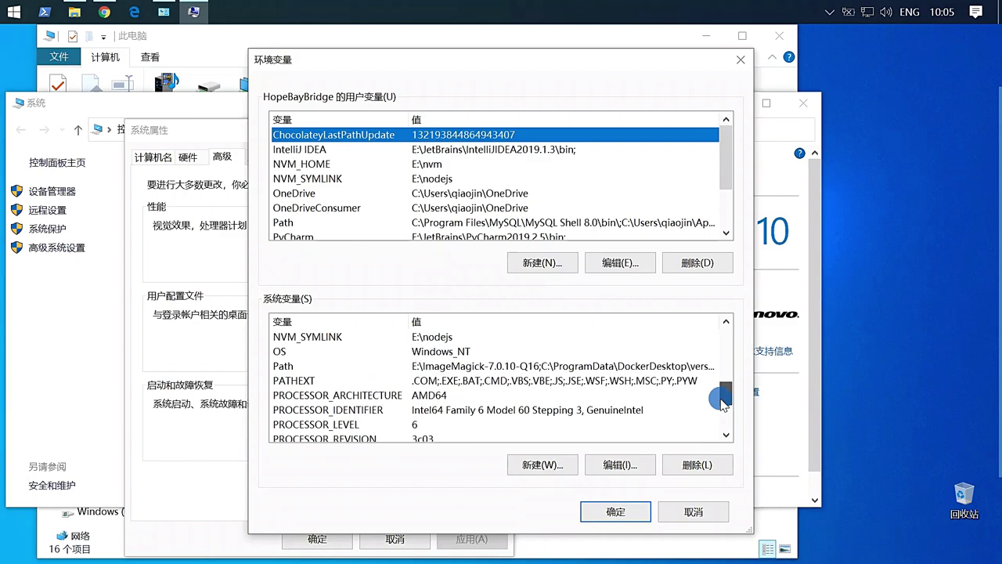
{"action": "left_click", "coordinate": [286, 365]}
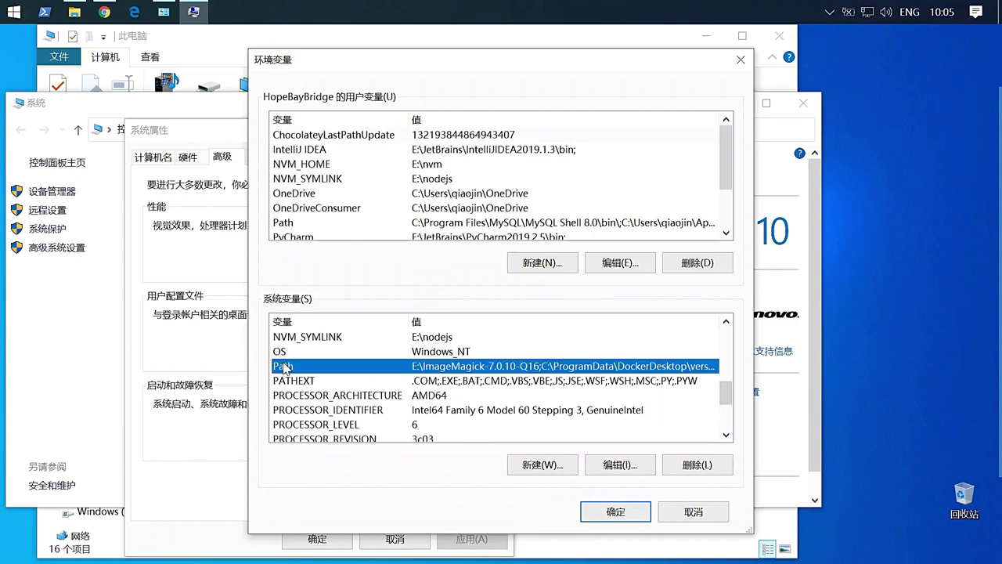
{"action": "left_click", "coordinate": [610, 466]}
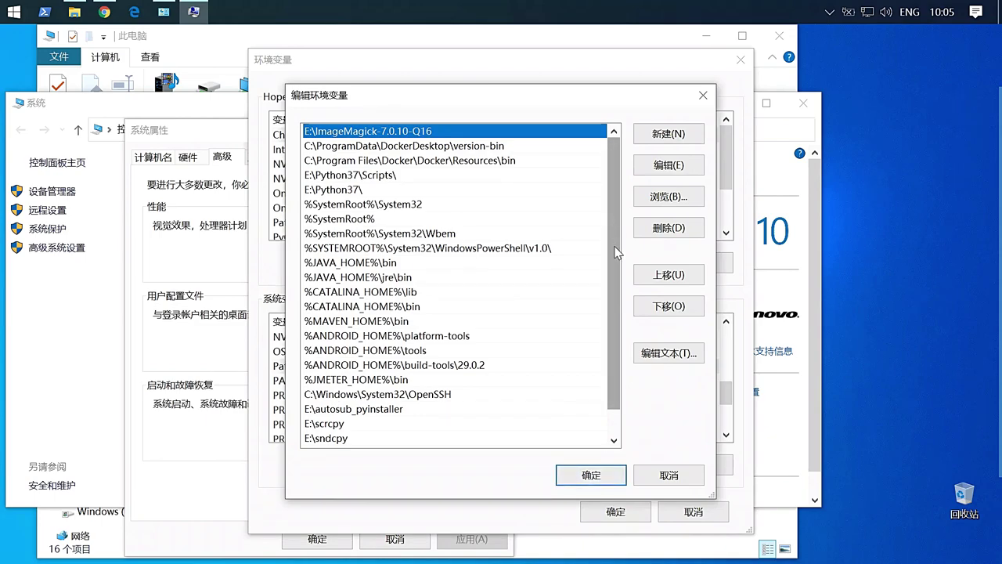
{"action": "left_click_drag", "start_coordinate": [616, 252], "coordinate": [611, 302]}
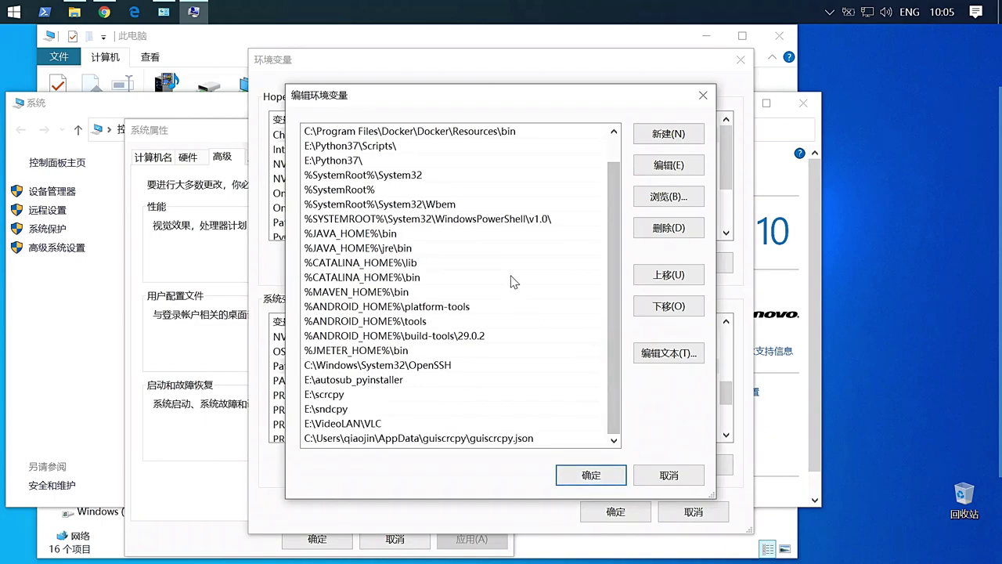
{"action": "left_click", "coordinate": [610, 334]}
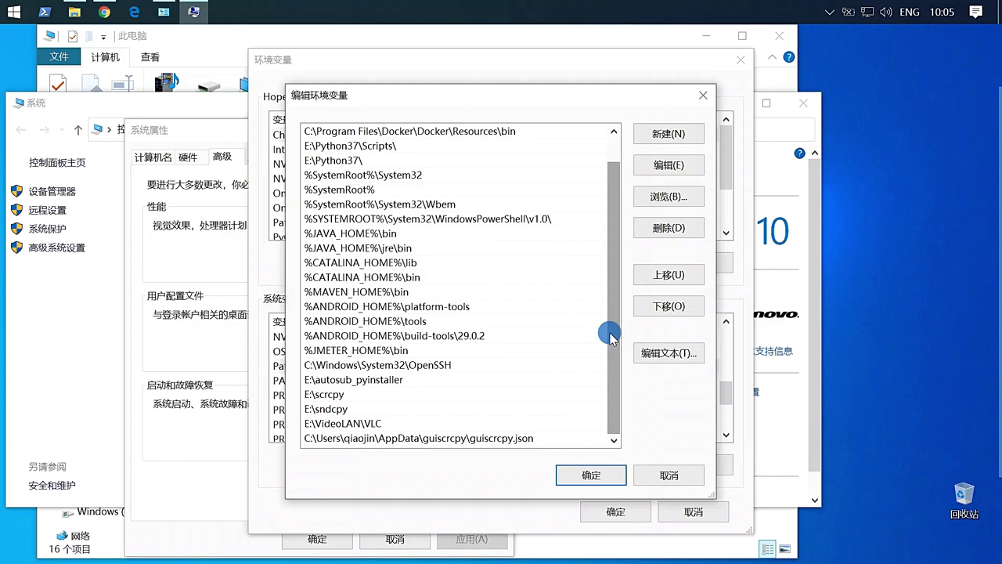
{"action": "left_click_drag", "start_coordinate": [610, 333], "coordinate": [617, 301]}
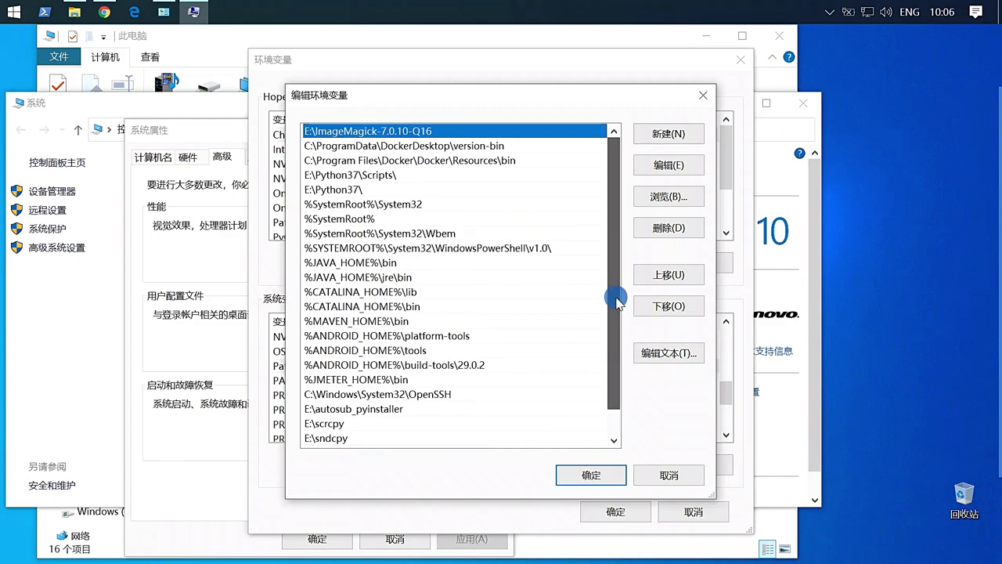
{"action": "left_click", "coordinate": [373, 367]}
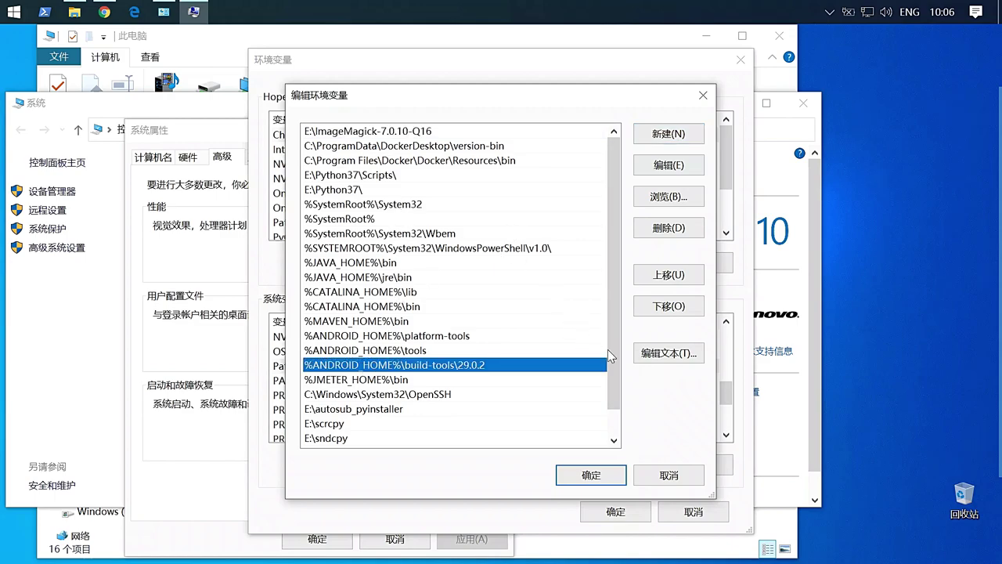
{"action": "left_click", "coordinate": [444, 337]}
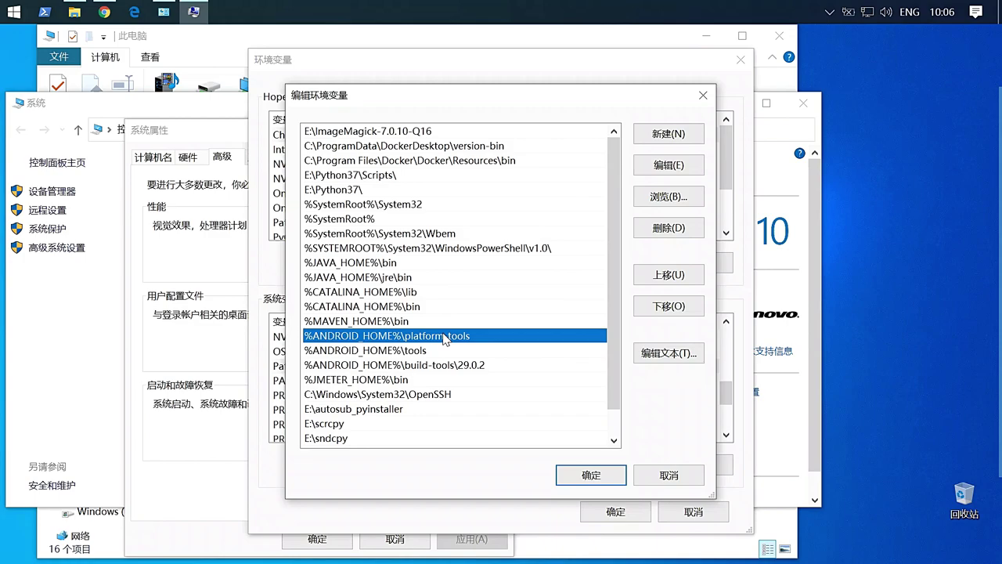
{"action": "left_click_drag", "start_coordinate": [614, 382], "coordinate": [614, 429]}
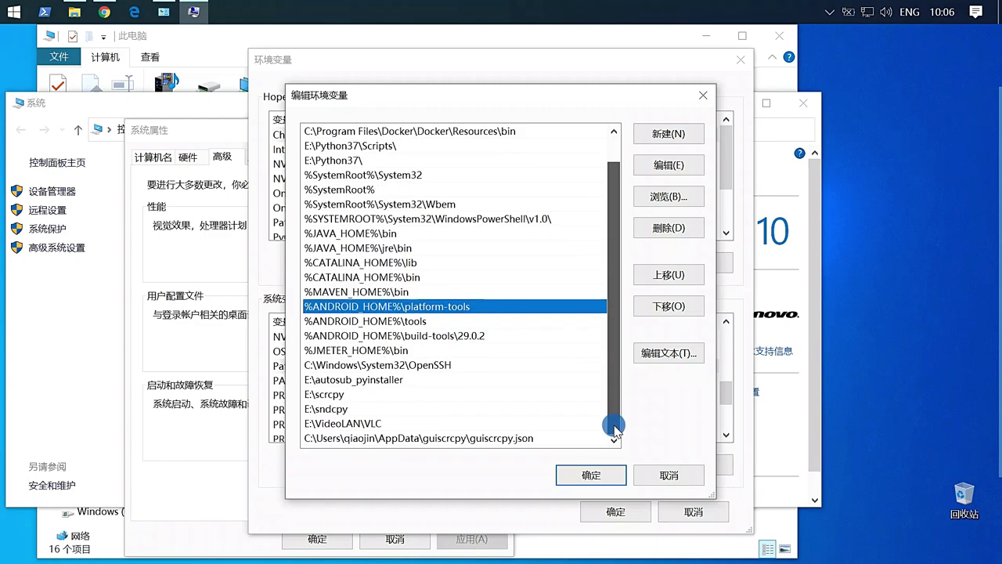
Step: Confirm the Path, environment variable and system property dialogs, and close the System and File Explorer windows
{"action": "left_click", "coordinate": [600, 472]}
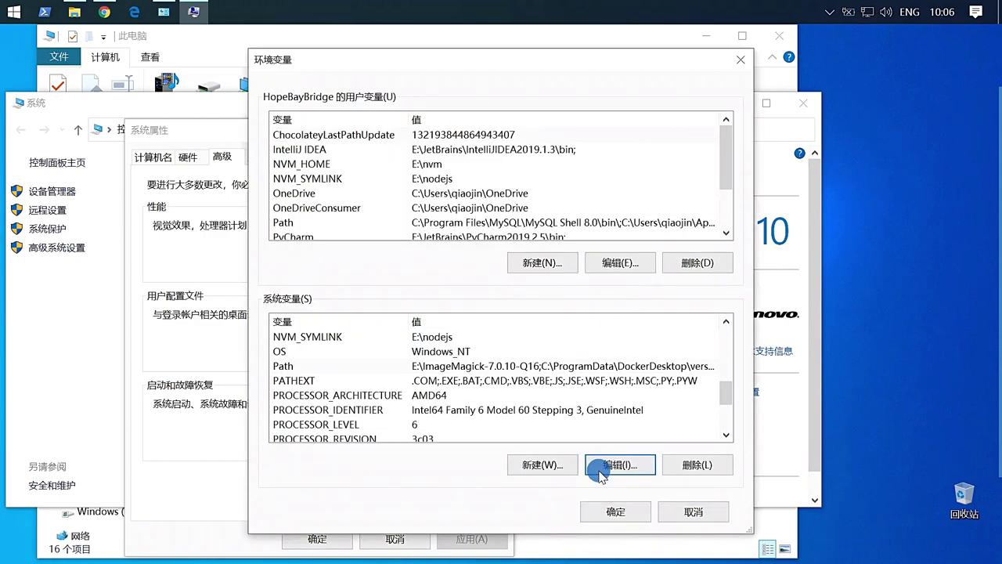
{"action": "left_click", "coordinate": [607, 512]}
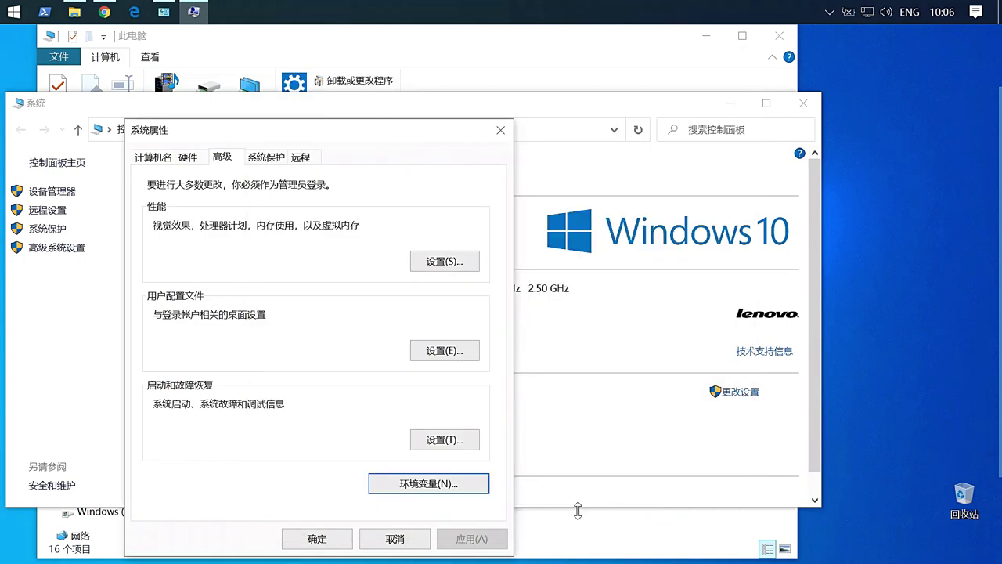
{"action": "left_click", "coordinate": [315, 540]}
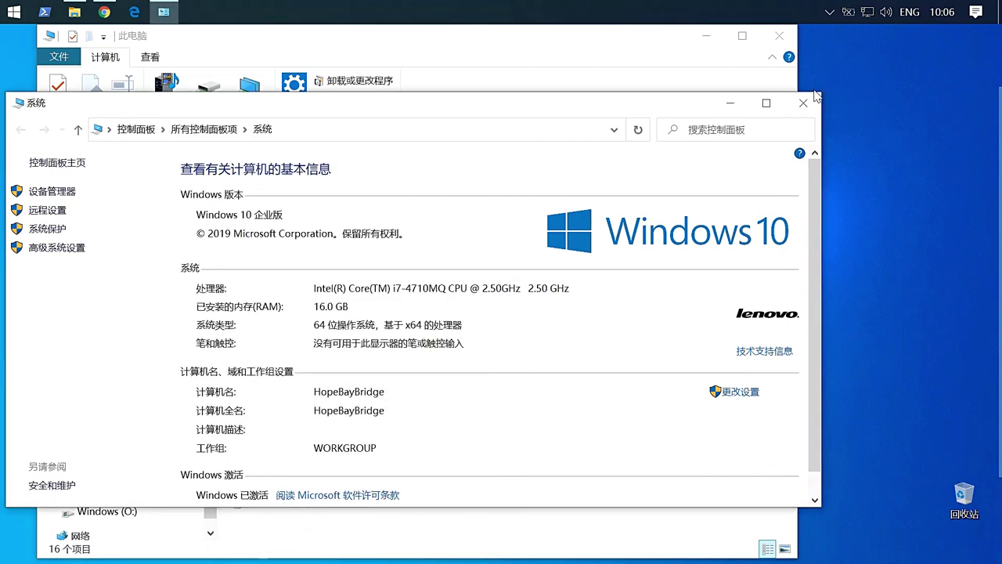
{"action": "left_click", "coordinate": [810, 100]}
{"action": "left_click", "coordinate": [776, 35]}
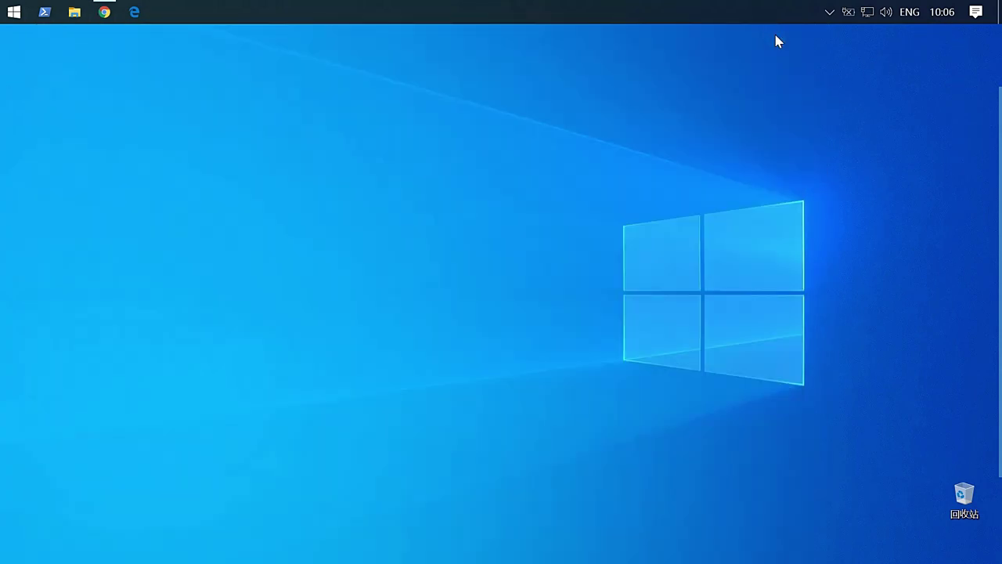
Step: Start Windows PowerShell with administrator rights
{"action": "right_click", "coordinate": [45, 18]}
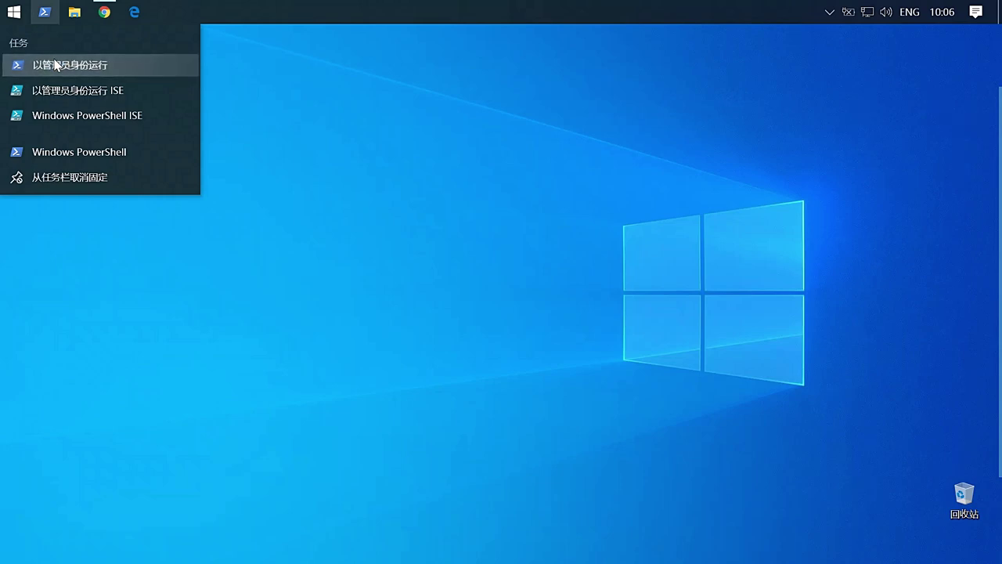
{"action": "left_click", "coordinate": [56, 65]}
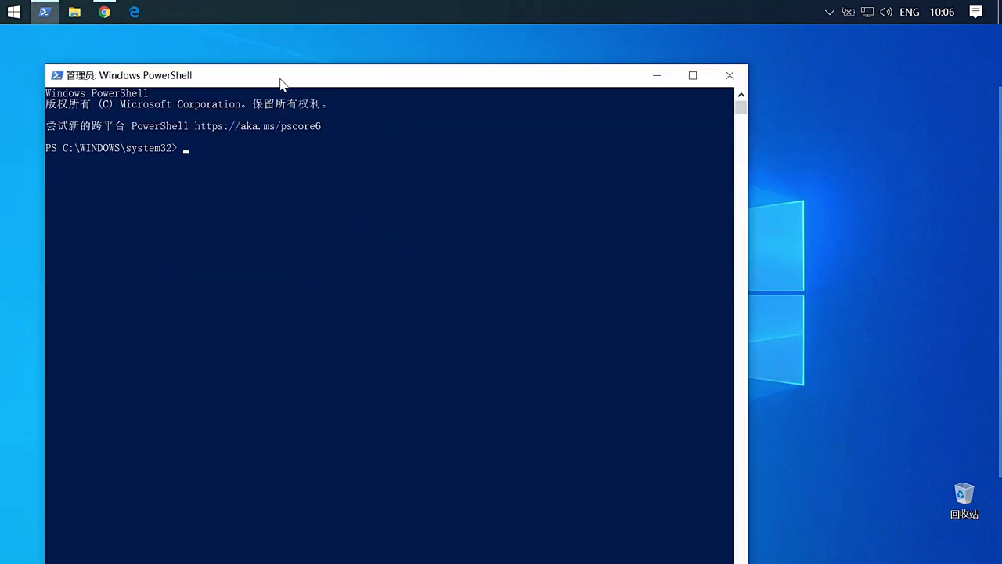
Step: Check the installed adb by running adb version, and highlight the version and install path lines in its output
{"action": "left_click", "coordinate": [436, 177]}
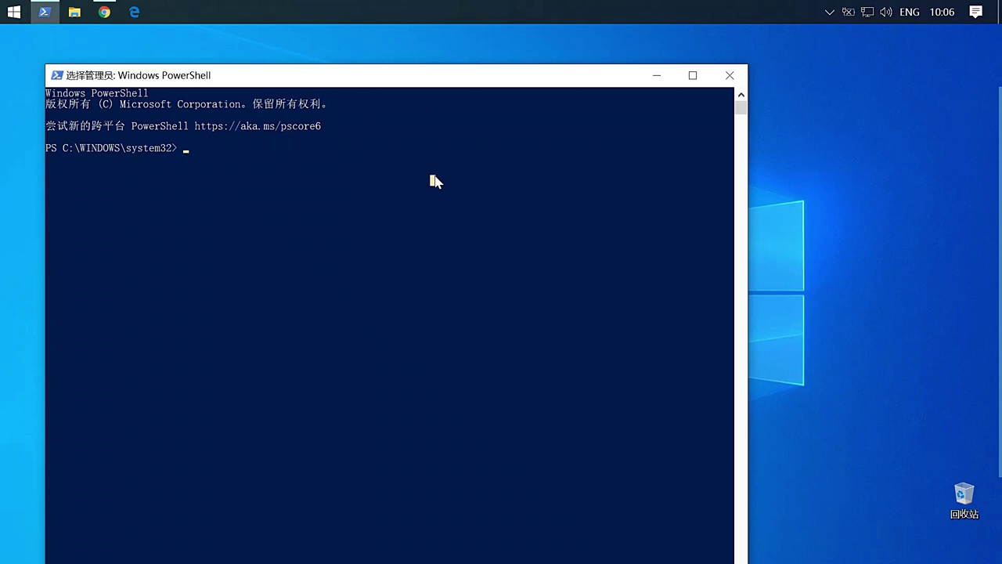
{"action": "type", "text": "adb"}
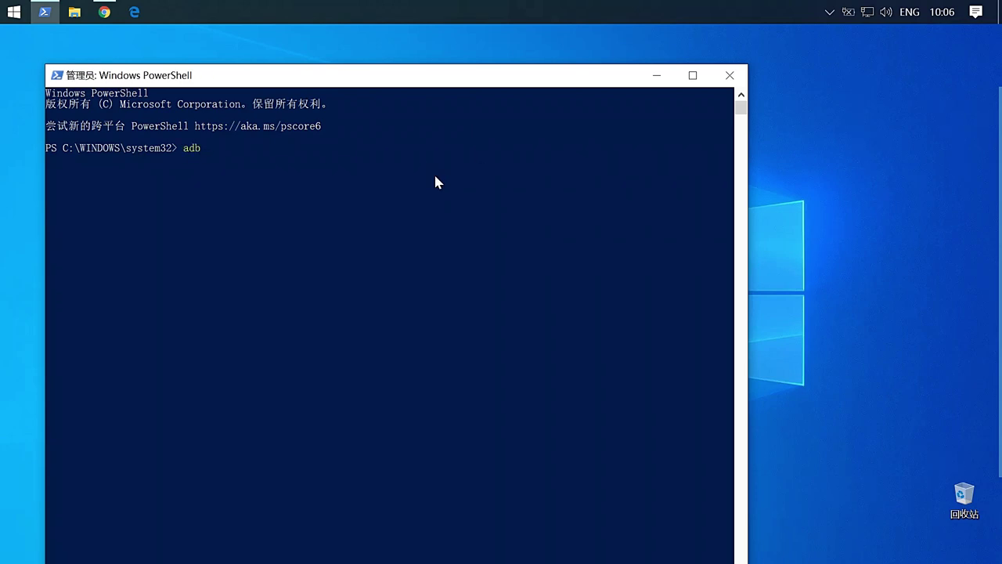
{"action": "type", "text": " version"}
{"action": "key", "text": "Return"}
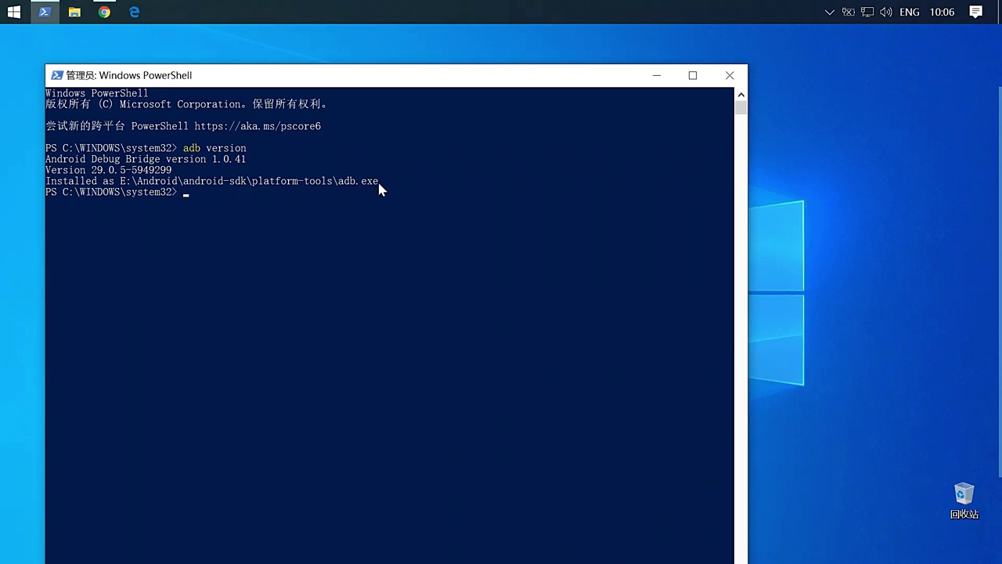
{"action": "left_click_drag", "start_coordinate": [379, 184], "coordinate": [30, 164]}
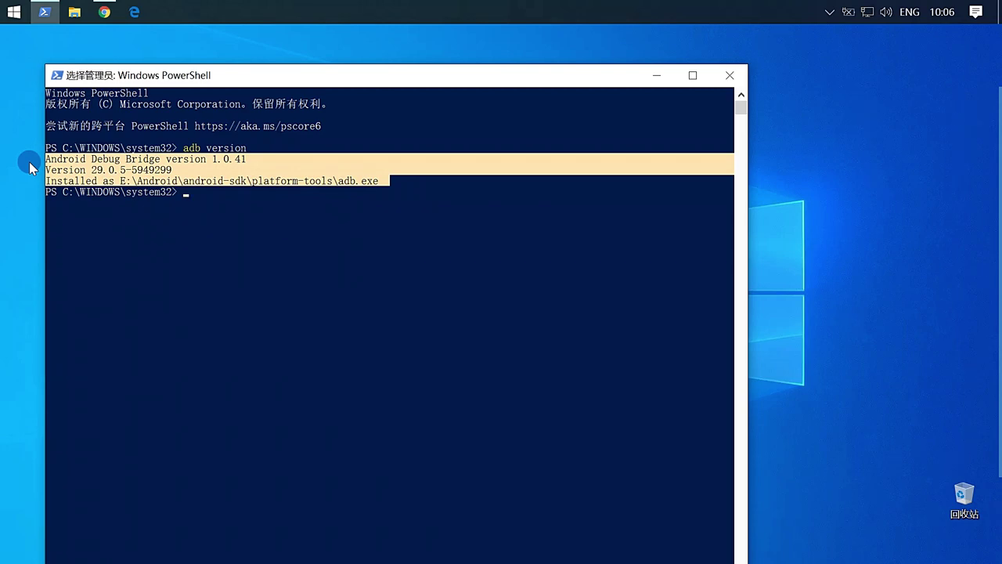
{"action": "right_click", "coordinate": [214, 239]}
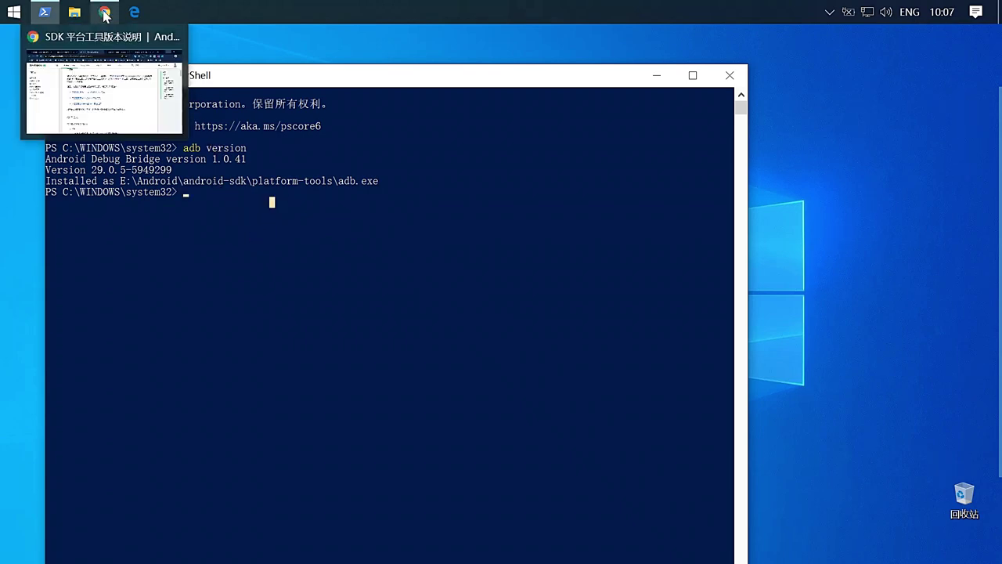
Step: Switch to Chrome and read the Genymobile scrcpy GitHub page down to its Requirements and Get the app sections
{"action": "left_click", "coordinate": [104, 13]}
{"action": "left_click", "coordinate": [93, 38]}
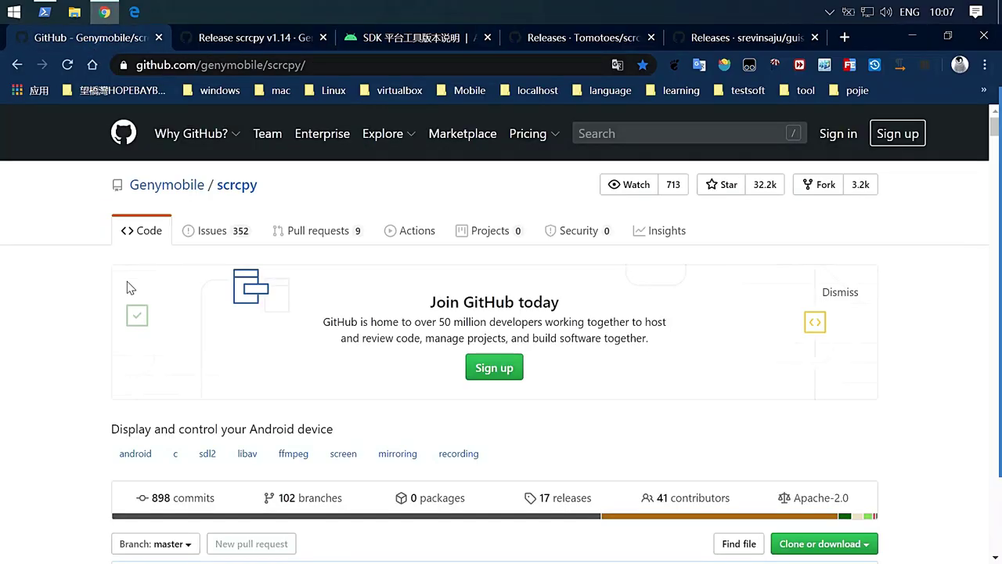
{"action": "scroll", "coordinate": [127, 288], "scroll_direction": "down", "scroll_amount": 1}
{"action": "scroll", "coordinate": [127, 287], "scroll_direction": "up", "scroll_amount": 1}
{"action": "scroll", "coordinate": [392, 381], "scroll_direction": "down", "scroll_amount": 6}
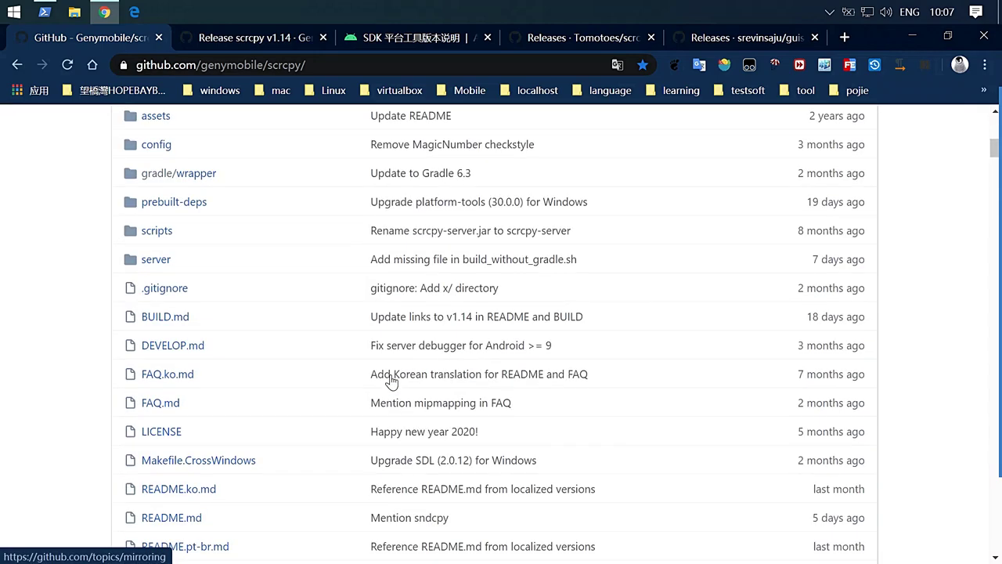
{"action": "scroll", "coordinate": [392, 380], "scroll_direction": "down", "scroll_amount": 20}
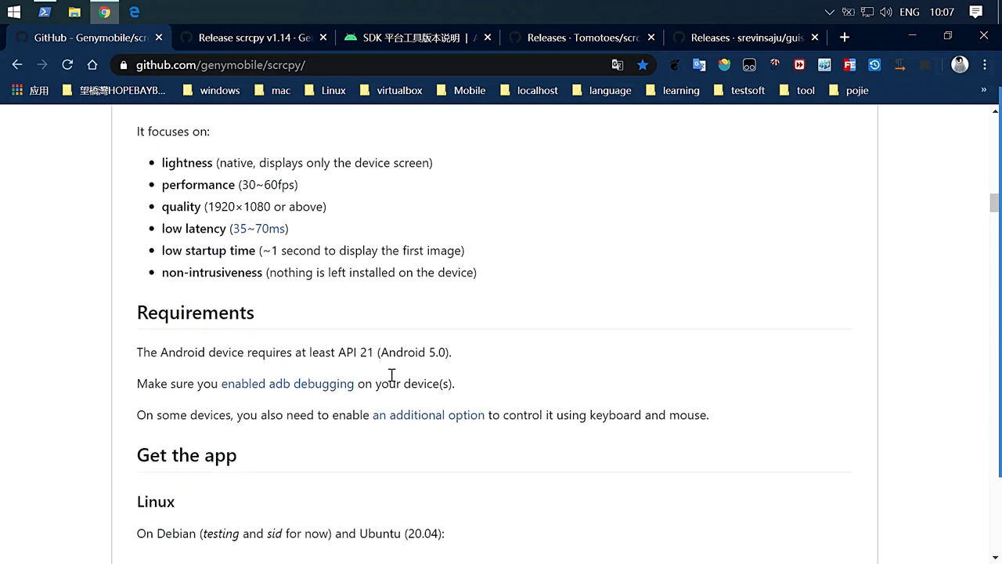
{"action": "scroll", "coordinate": [391, 376], "scroll_direction": "down", "scroll_amount": 1}
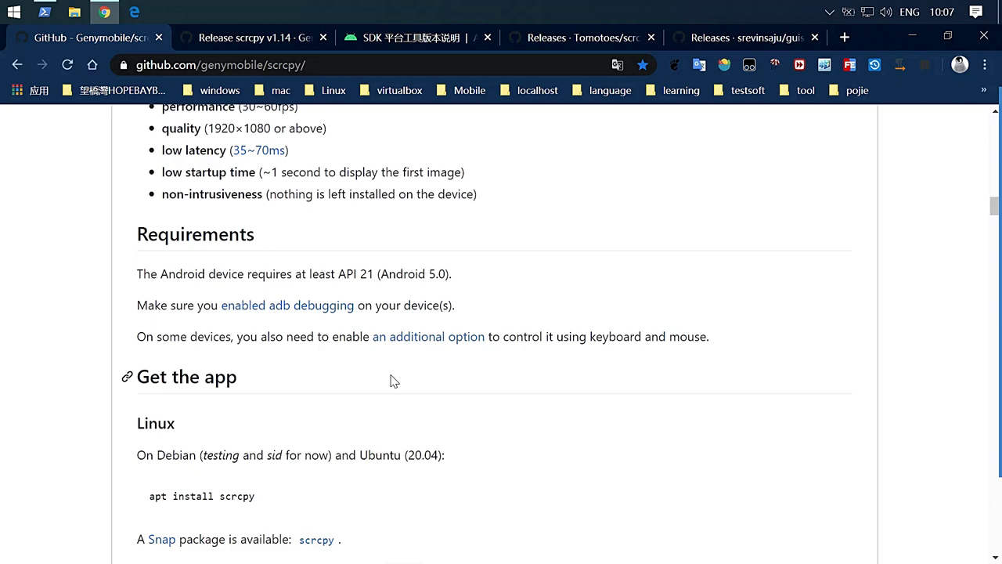
{"action": "scroll", "coordinate": [393, 381], "scroll_direction": "down", "scroll_amount": 1}
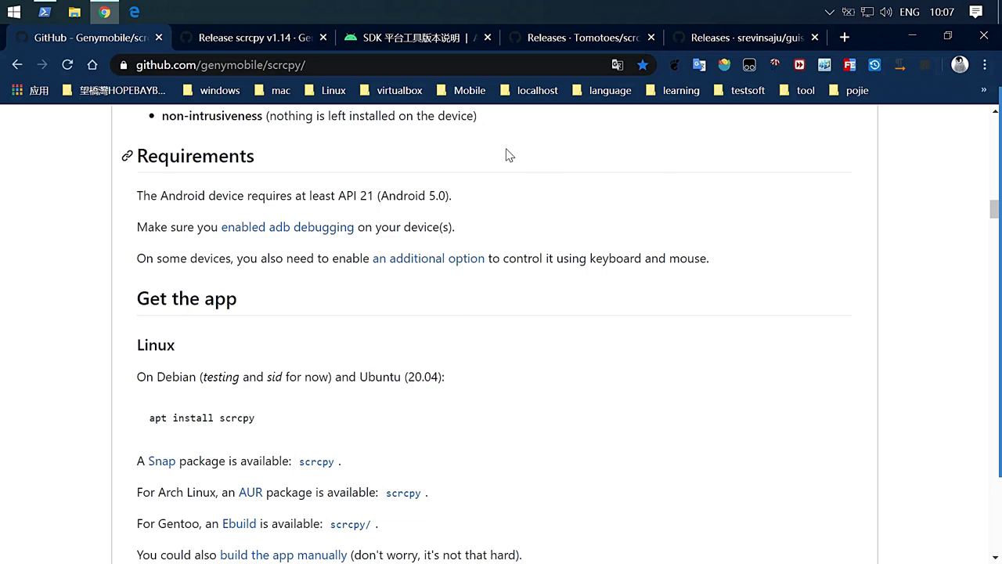
Step: On the Android developers site, open the adb page from the command-line tools section of the Android Studio user guide
{"action": "left_click", "coordinate": [402, 43]}
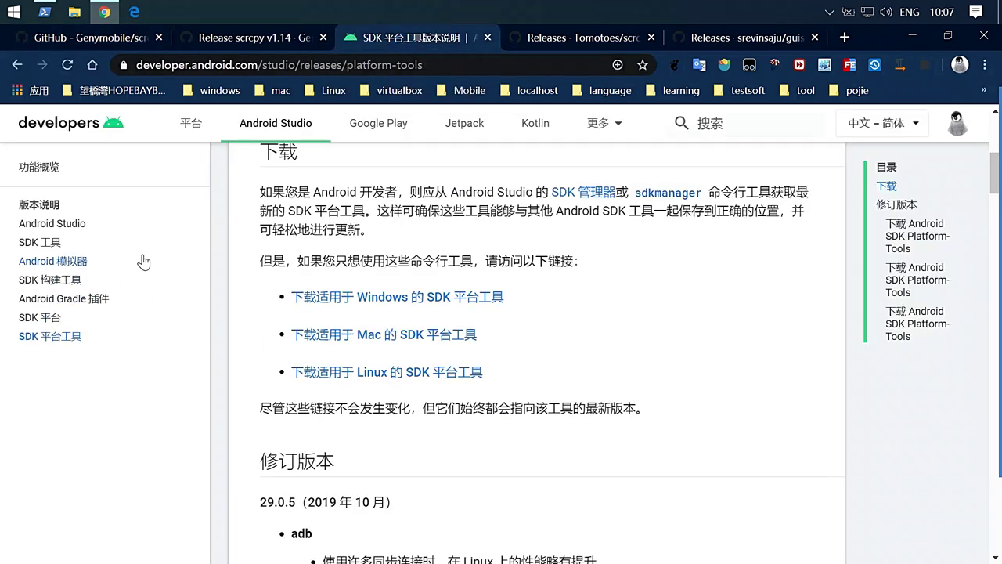
{"action": "scroll", "coordinate": [117, 261], "scroll_direction": "up", "scroll_amount": 2}
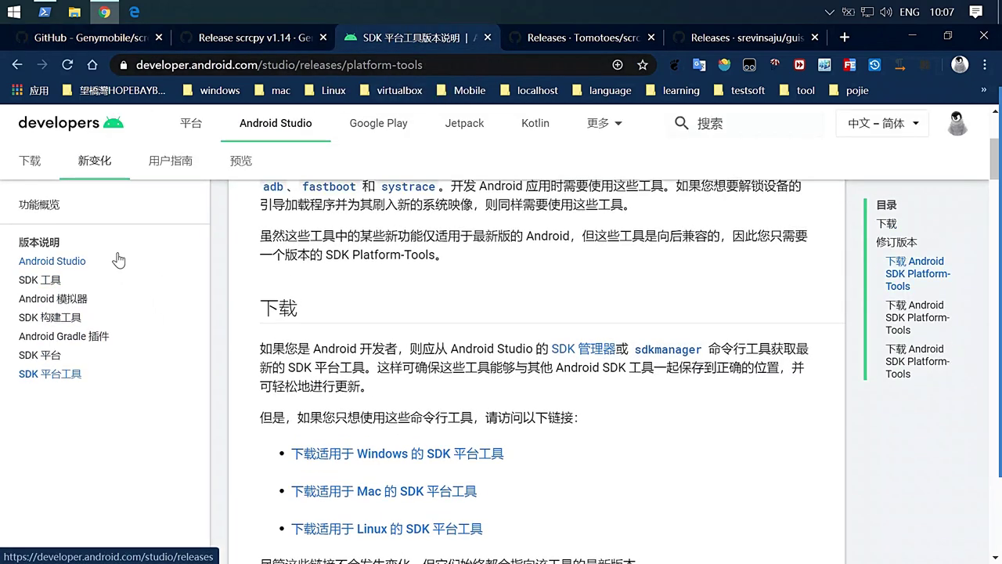
{"action": "left_click", "coordinate": [166, 165]}
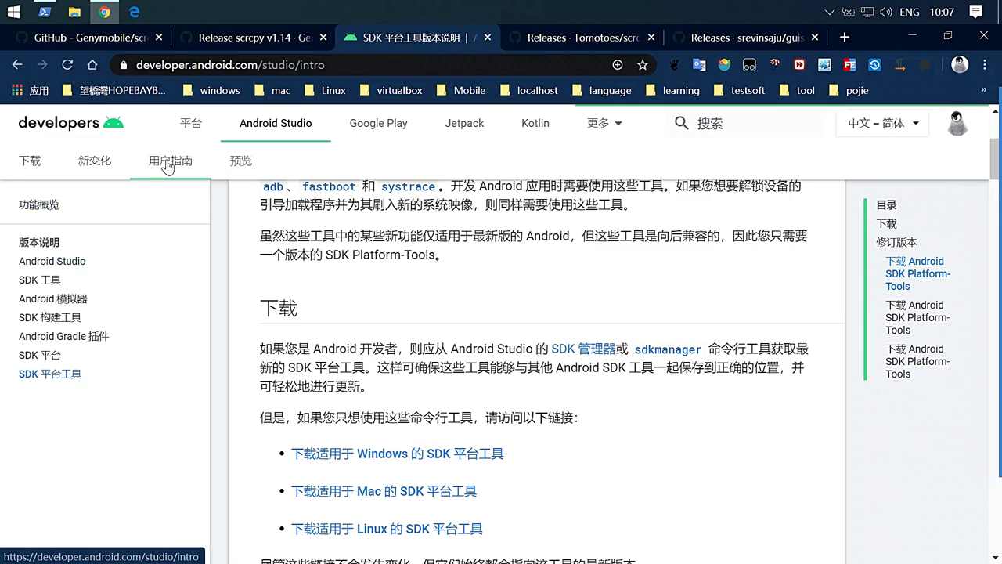
{"action": "scroll", "coordinate": [47, 446], "scroll_direction": "down", "scroll_amount": 4}
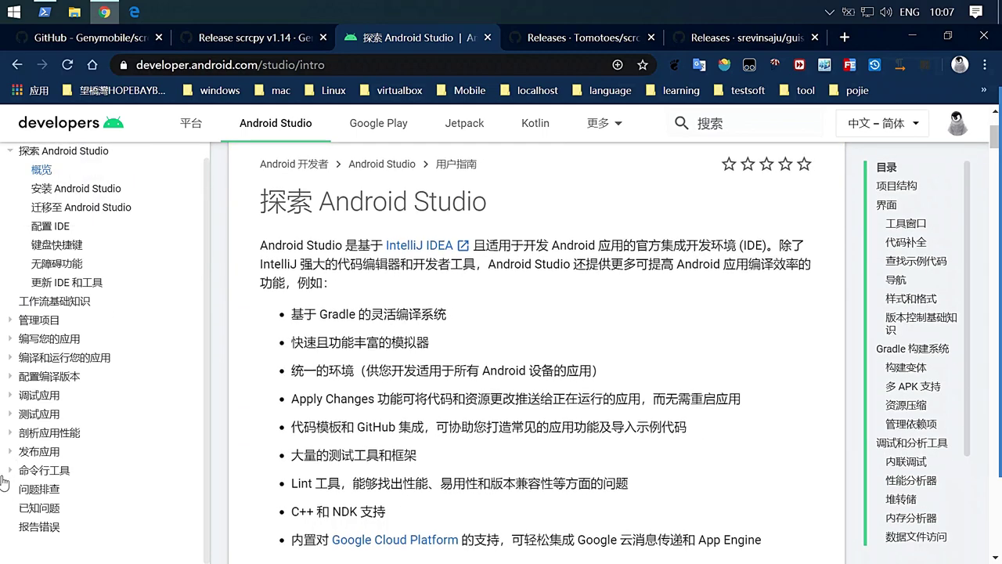
{"action": "left_click", "coordinate": [9, 472]}
{"action": "left_click", "coordinate": [49, 527]}
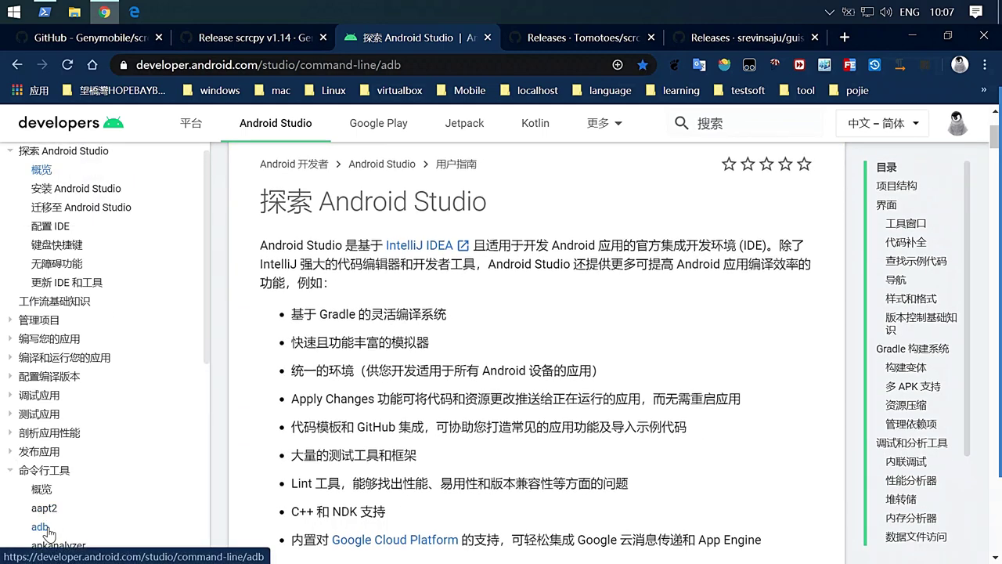
{"action": "scroll", "coordinate": [514, 399], "scroll_direction": "down", "scroll_amount": 4}
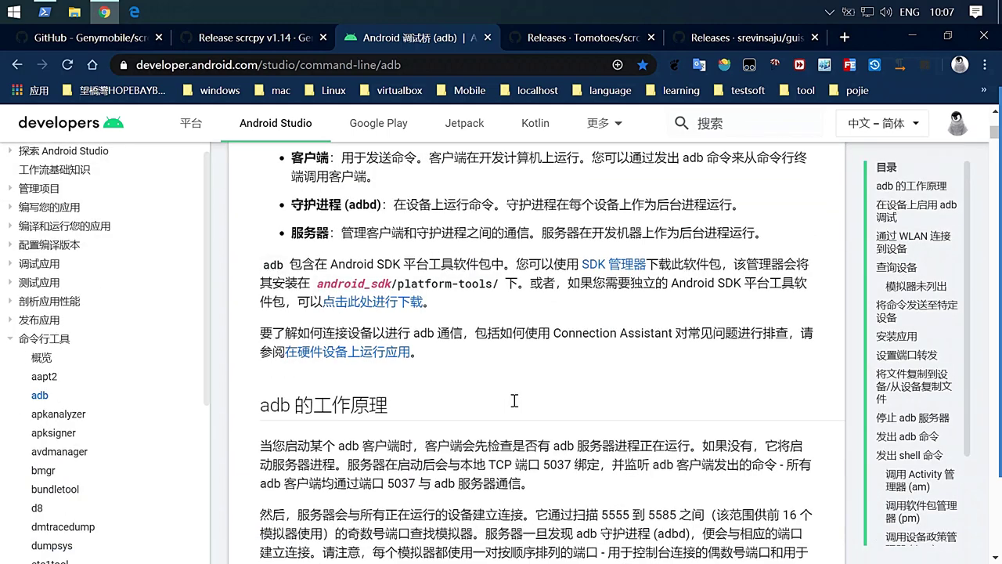
Step: Search the adb page for "screenre" and read the screenrecord syntax and command-line example
{"action": "key", "text": "ctrl+f"}
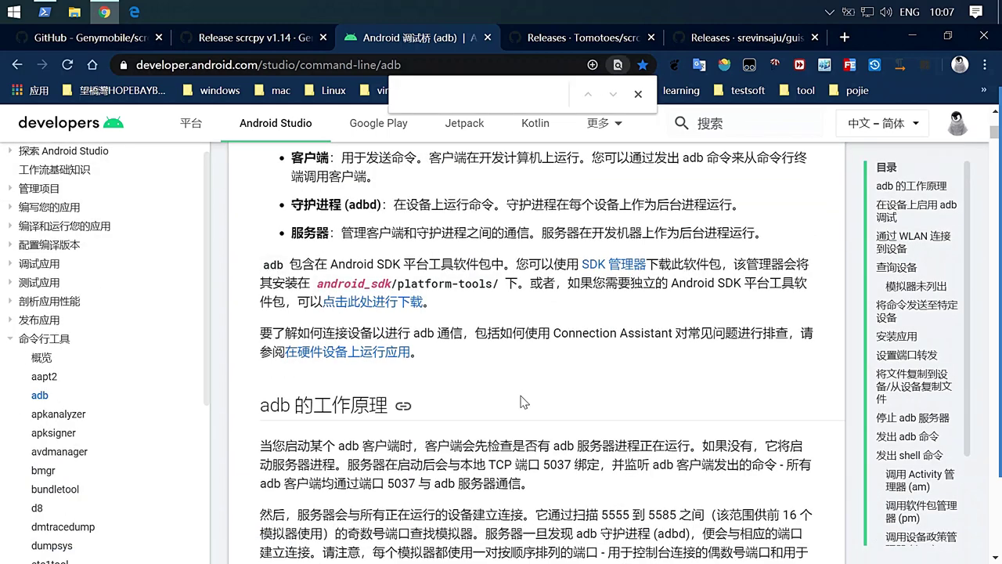
{"action": "type", "text": "scre"}
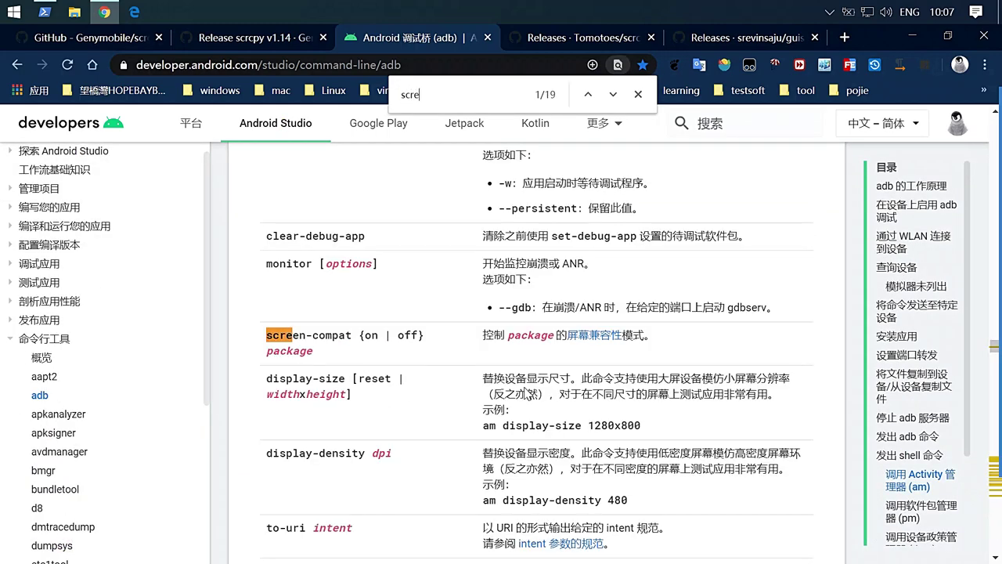
{"action": "type", "text": "enre"}
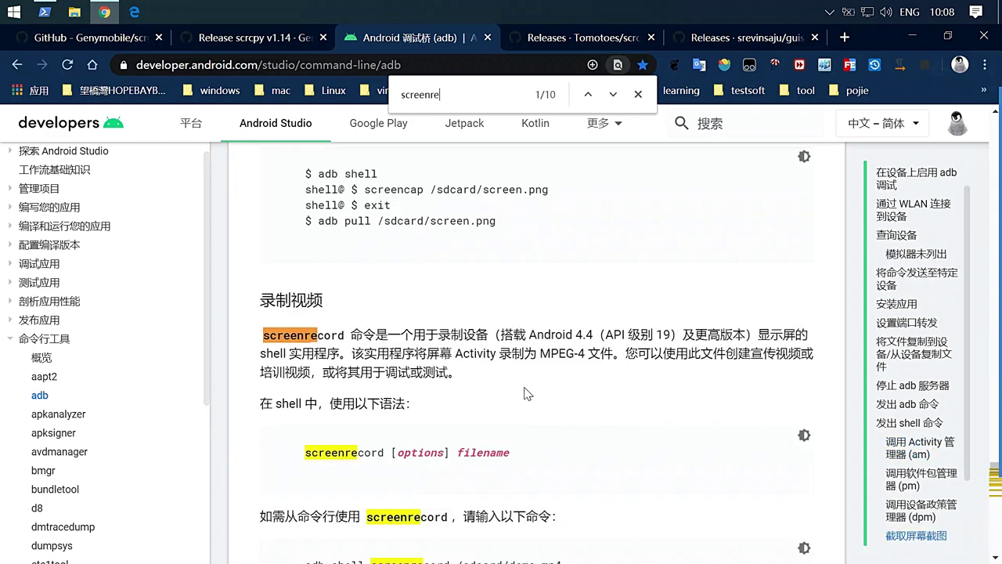
{"action": "scroll", "coordinate": [640, 492], "scroll_direction": "down", "scroll_amount": 2}
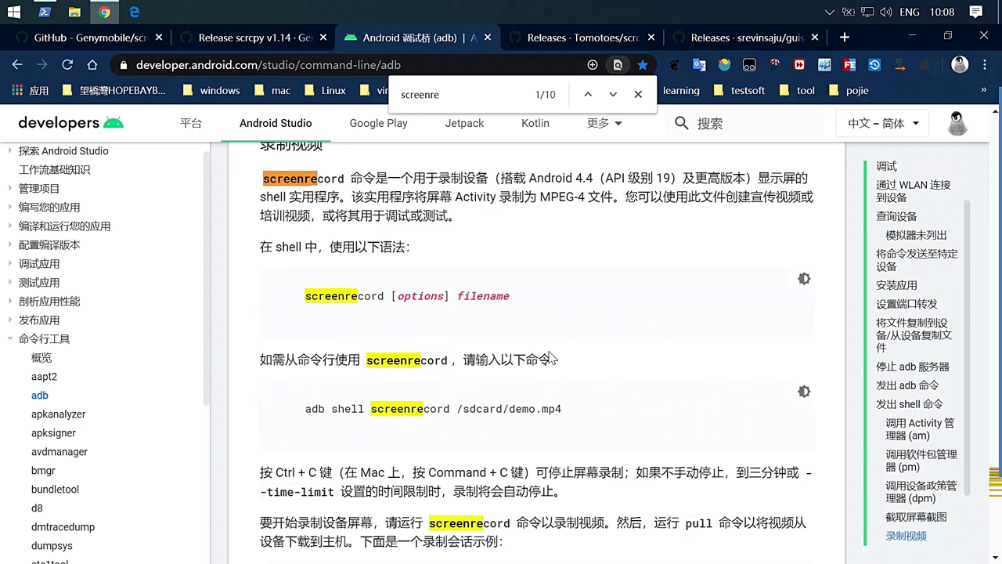
{"action": "scroll", "coordinate": [551, 357], "scroll_direction": "down", "scroll_amount": 1}
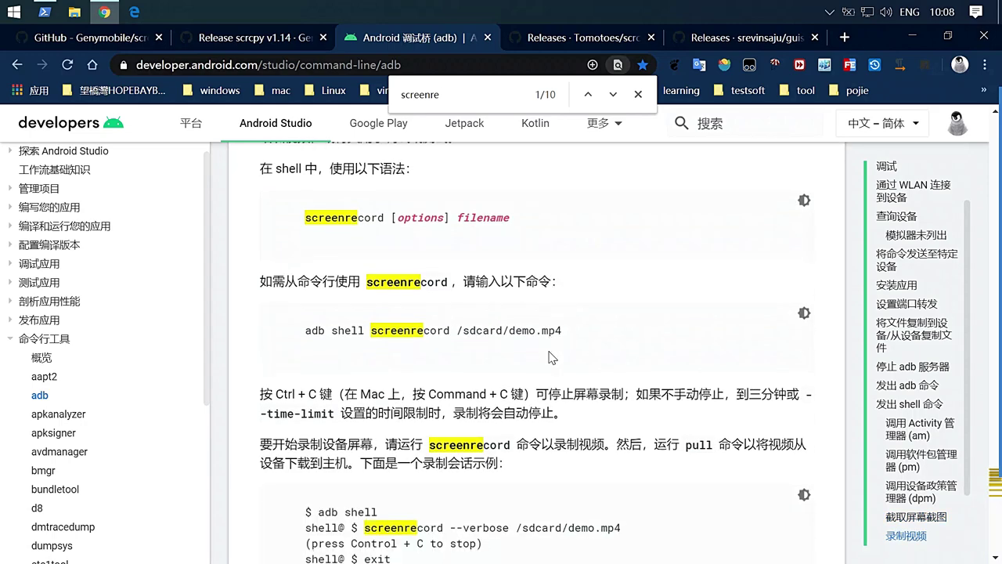
{"action": "scroll", "coordinate": [551, 357], "scroll_direction": "down", "scroll_amount": 1}
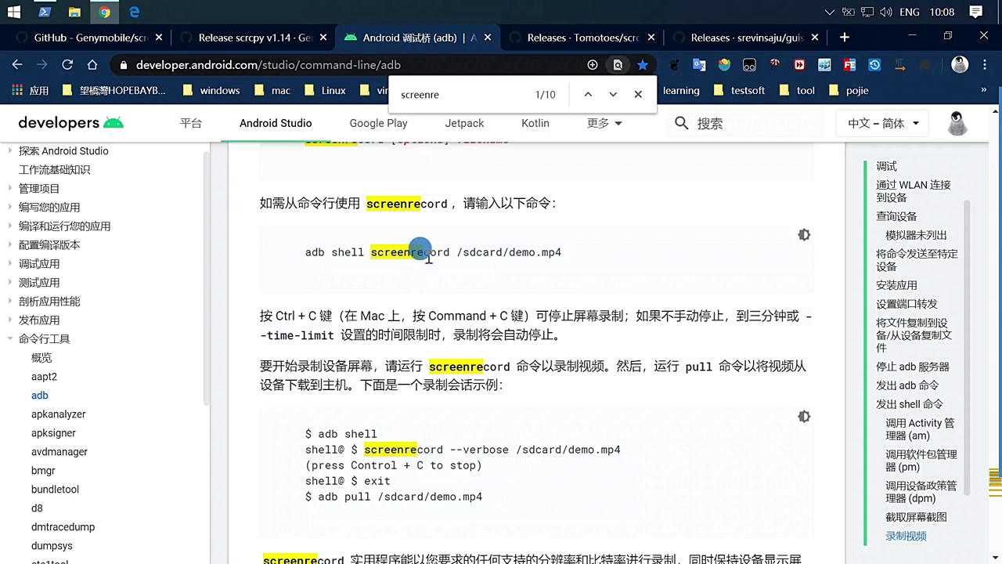
Step: Copy "adb shell screenrecord" from the command-line example, and read the sample recording session and the utility's limitations
{"action": "left_click_drag", "start_coordinate": [454, 252], "coordinate": [287, 252]}
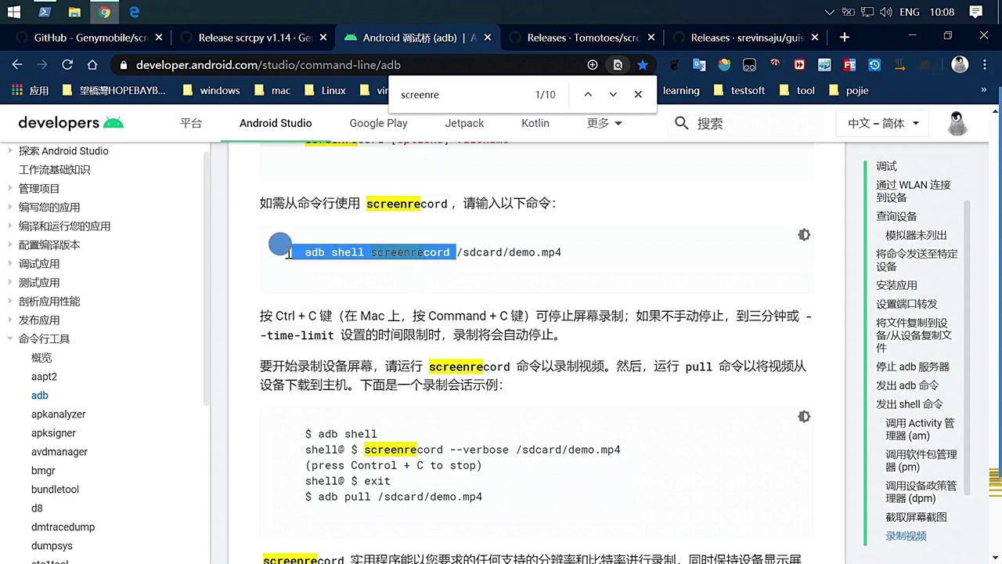
{"action": "right_click", "coordinate": [365, 252]}
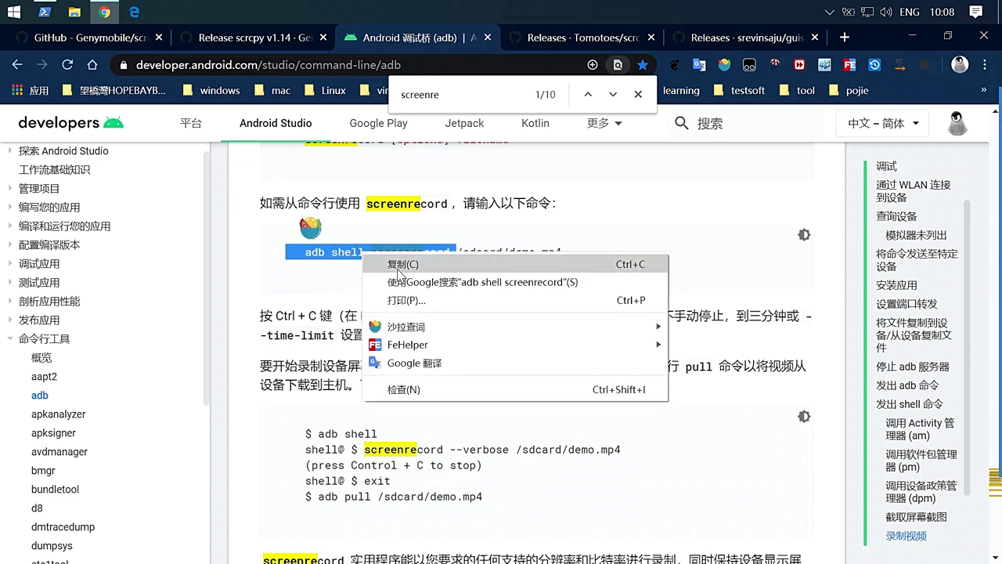
{"action": "left_click", "coordinate": [398, 269]}
{"action": "scroll", "coordinate": [590, 426], "scroll_direction": "down", "scroll_amount": 1}
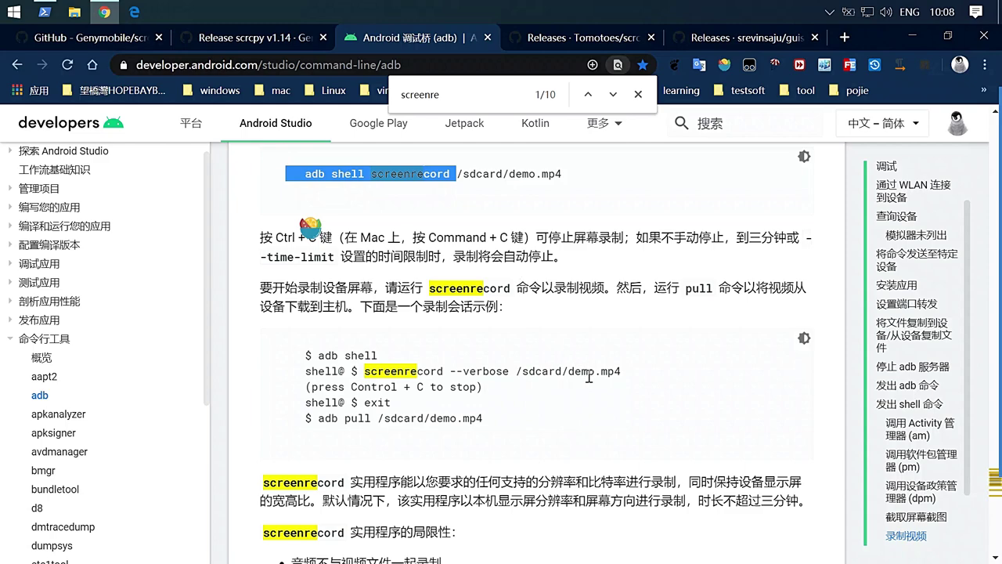
{"action": "scroll", "coordinate": [587, 374], "scroll_direction": "down", "scroll_amount": 2}
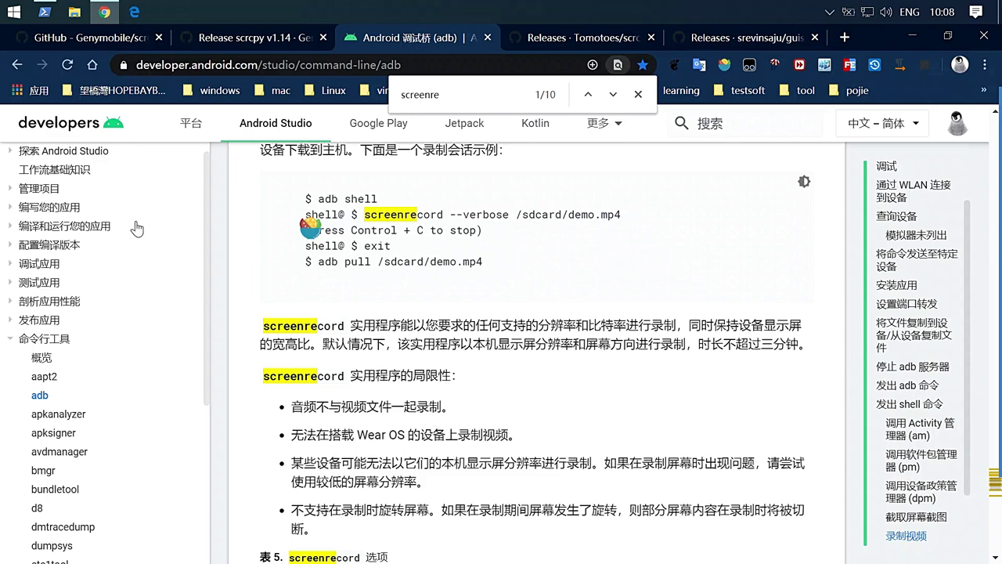
Step: Return to the scrcpy GitHub page and review the README from its introduction through the Windows installation options
{"action": "left_click", "coordinate": [67, 43]}
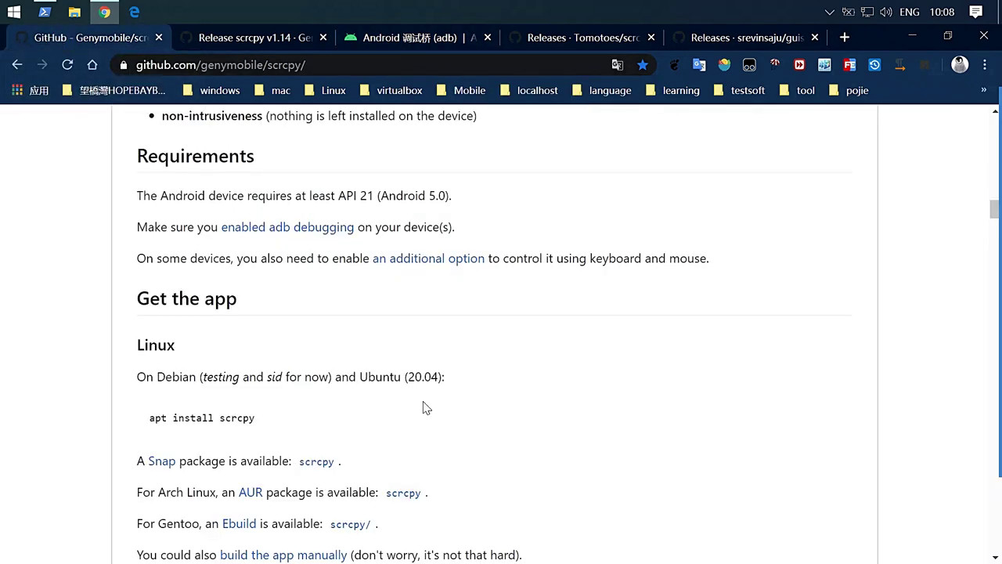
{"action": "scroll", "coordinate": [423, 407], "scroll_direction": "up", "scroll_amount": 3}
{"action": "scroll", "coordinate": [423, 407], "scroll_direction": "up", "scroll_amount": 4}
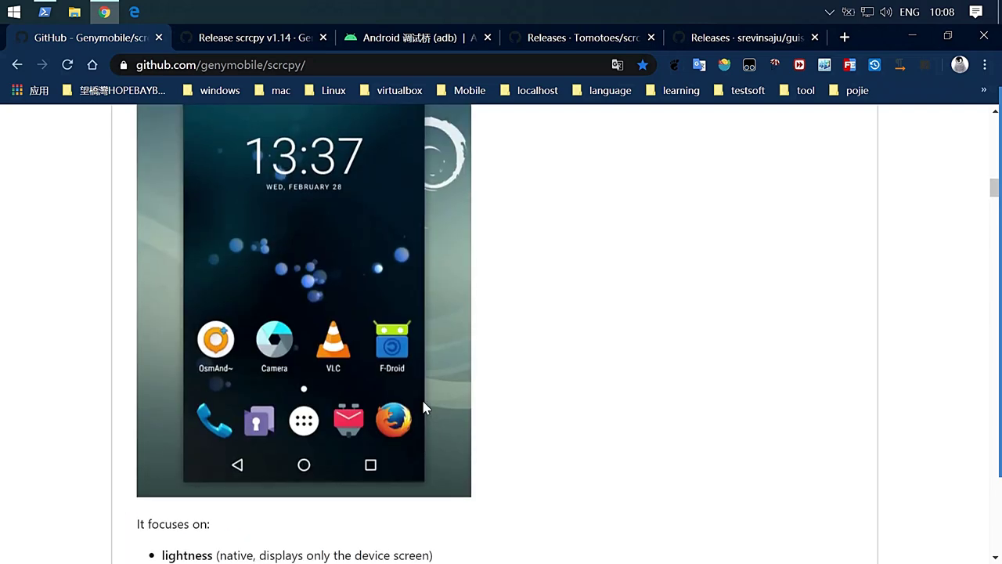
{"action": "scroll", "coordinate": [423, 407], "scroll_direction": "up", "scroll_amount": 3}
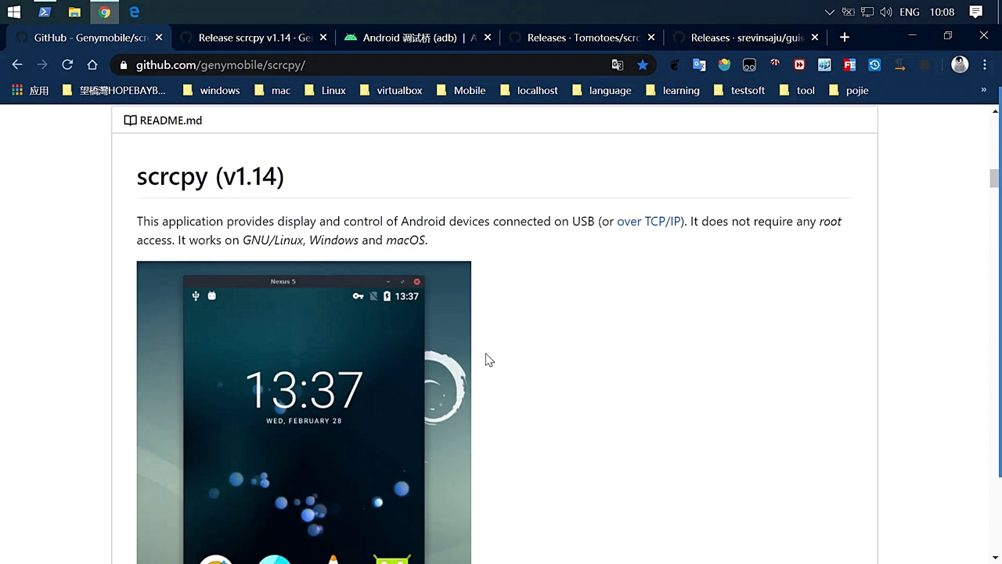
{"action": "scroll", "coordinate": [486, 360], "scroll_direction": "down", "scroll_amount": 8}
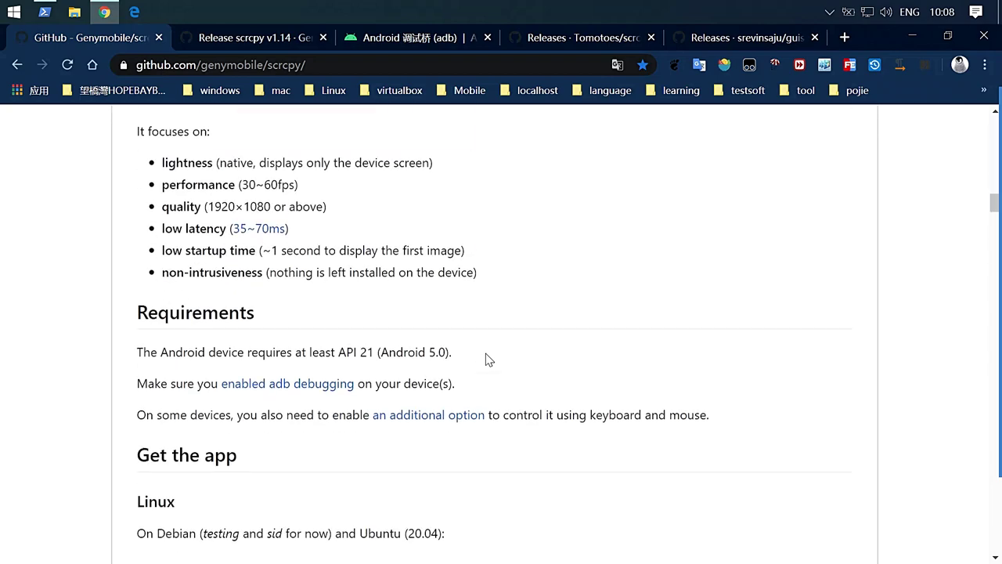
{"action": "scroll", "coordinate": [485, 360], "scroll_direction": "down", "scroll_amount": 7}
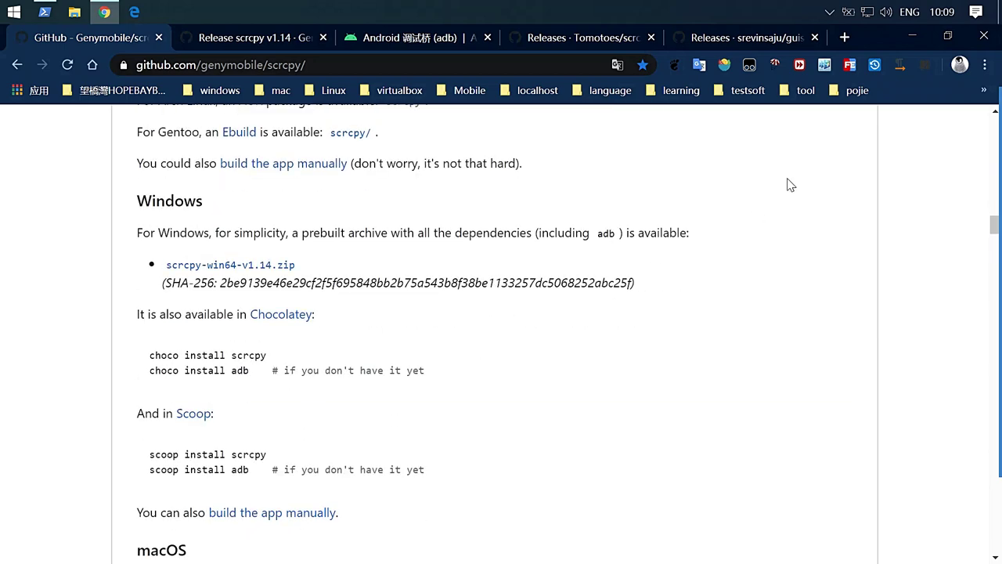
Step: Switch to PowerShell, list the attached devices with adb devices, and connect adb to the phone at 192.168.1.14
{"action": "left_click", "coordinate": [47, 14]}
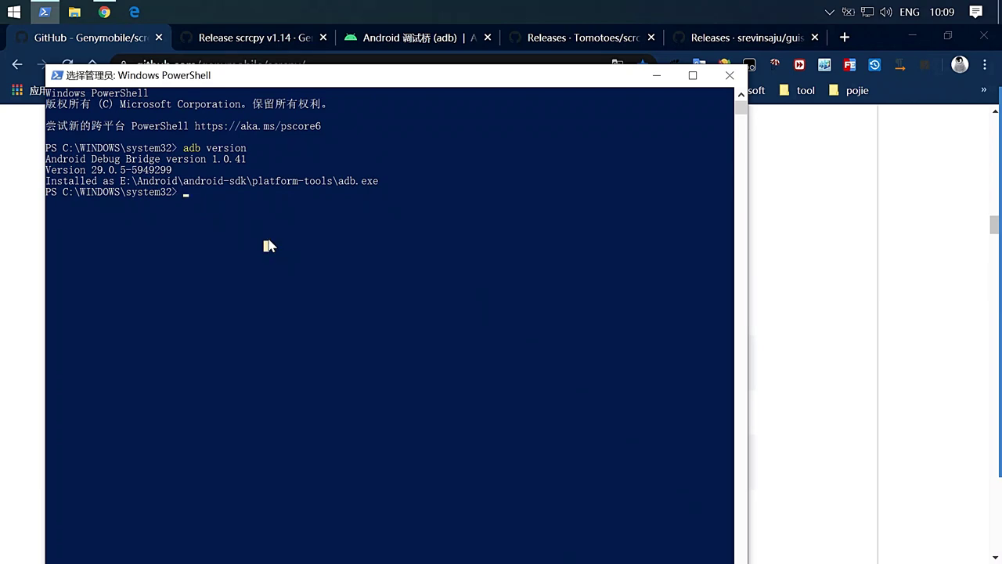
{"action": "type", "text": "adb devices"}
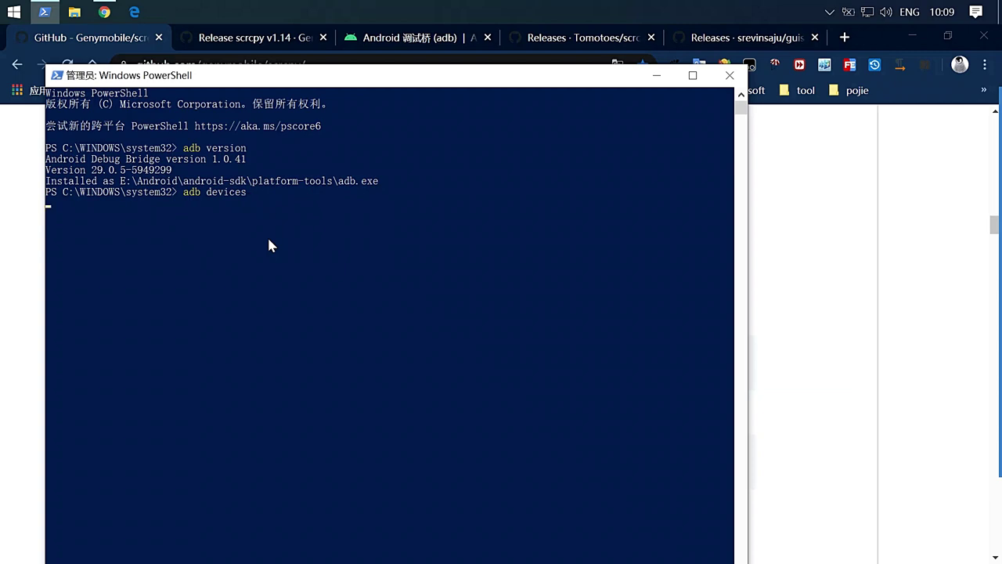
{"action": "key", "text": "Return"}
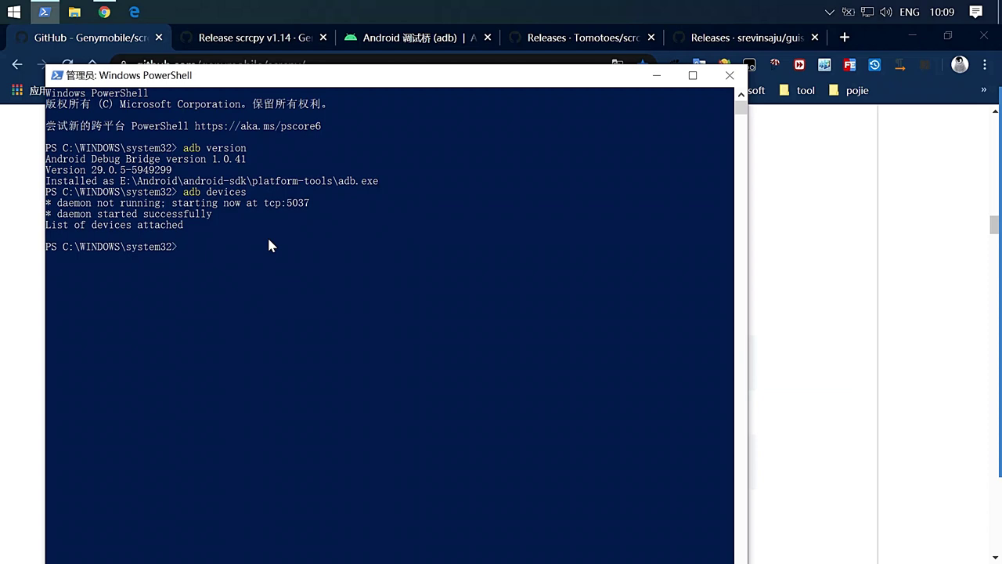
{"action": "type", "text": "adb connect 192.168.1.14"}
{"action": "key", "text": "Return"}
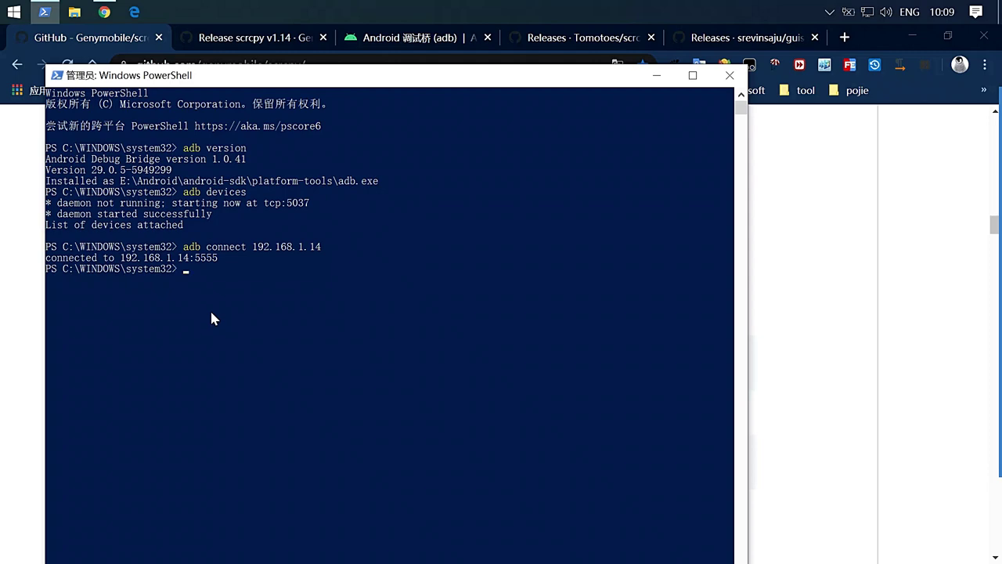
Step: Try to record the phone's screen by running the copied adb shell screenrecord command with test.mp4 as the output file
{"action": "key", "text": "ctrl+v"}
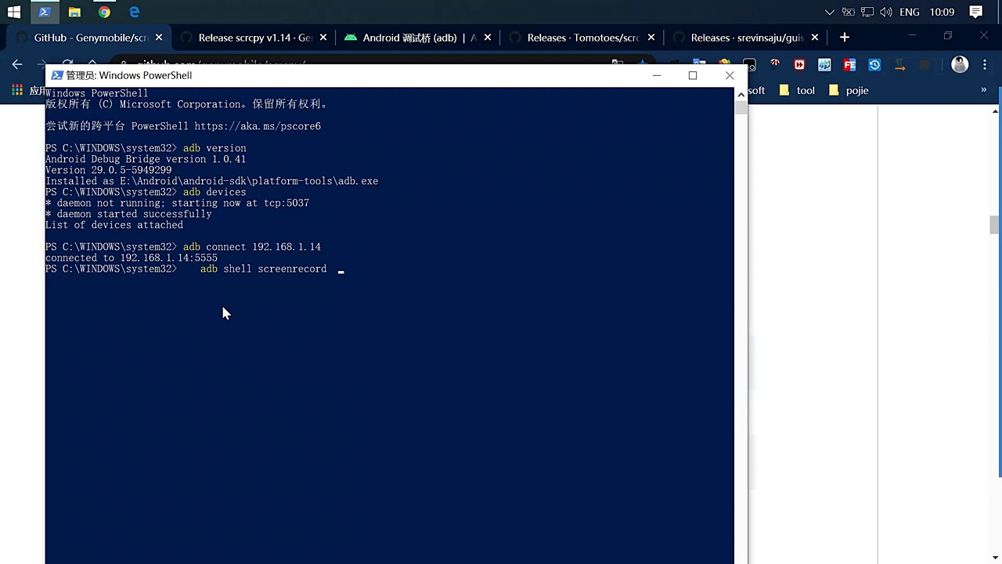
{"action": "type", "text": "test.mp4"}
{"action": "key", "text": "Return"}
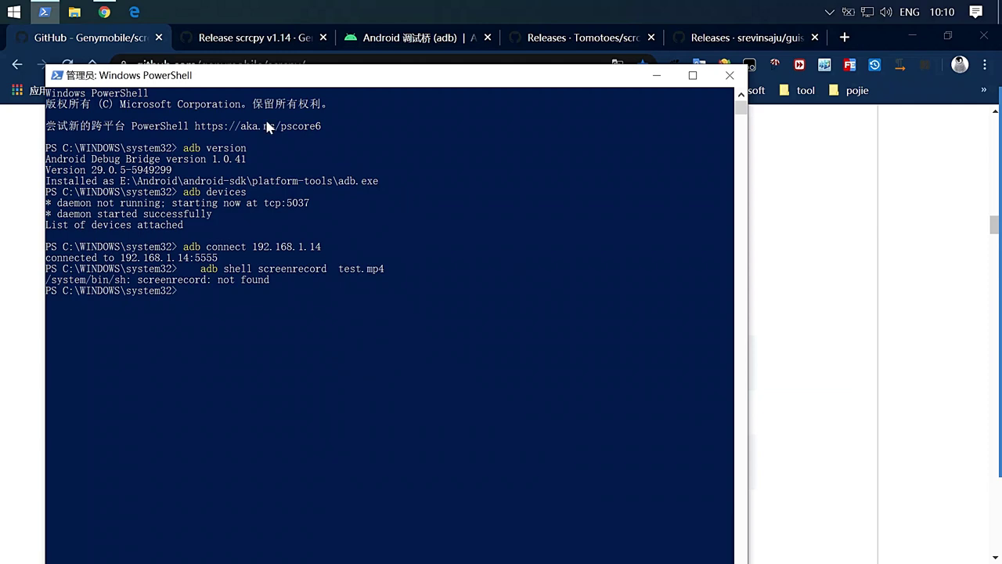
Step: Return to the scrcpy README in Chrome and review its requirements and the installation options for Linux, Windows and macOS
{"action": "mouse_move", "coordinate": [105, 11]}
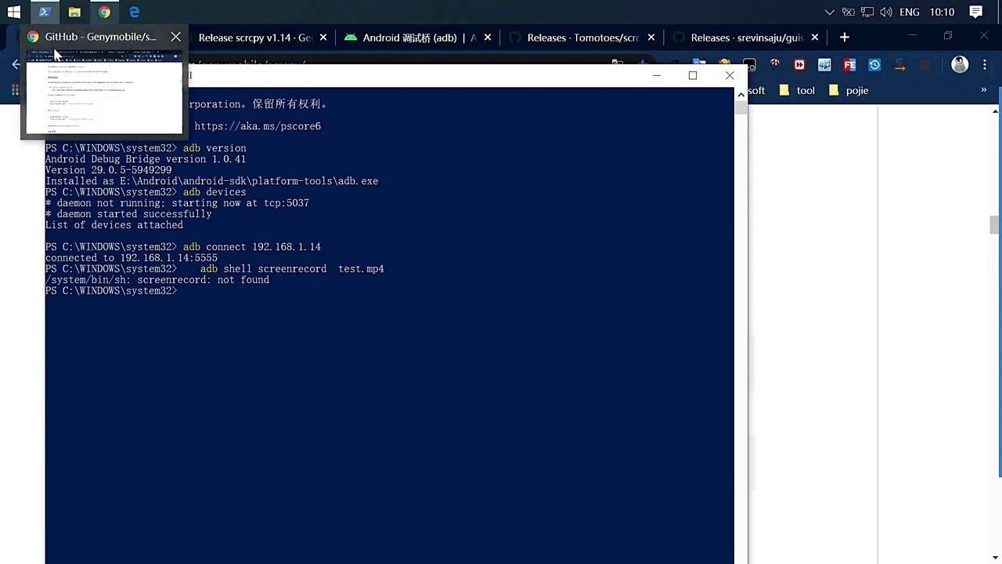
{"action": "key", "text": "alt+Tab"}
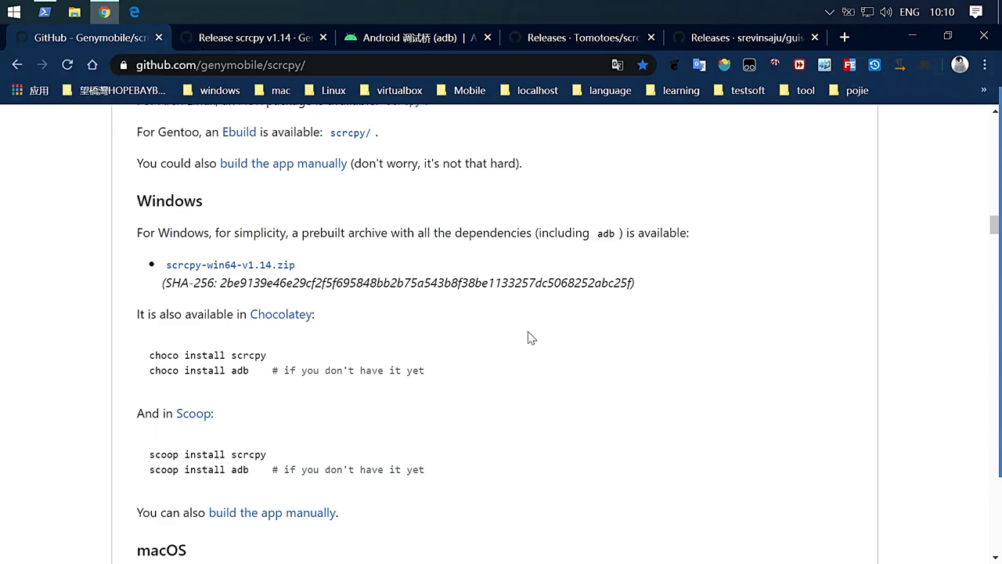
{"action": "scroll", "coordinate": [528, 331], "scroll_direction": "down", "scroll_amount": 1}
{"action": "scroll", "coordinate": [528, 331], "scroll_direction": "up", "scroll_amount": 2}
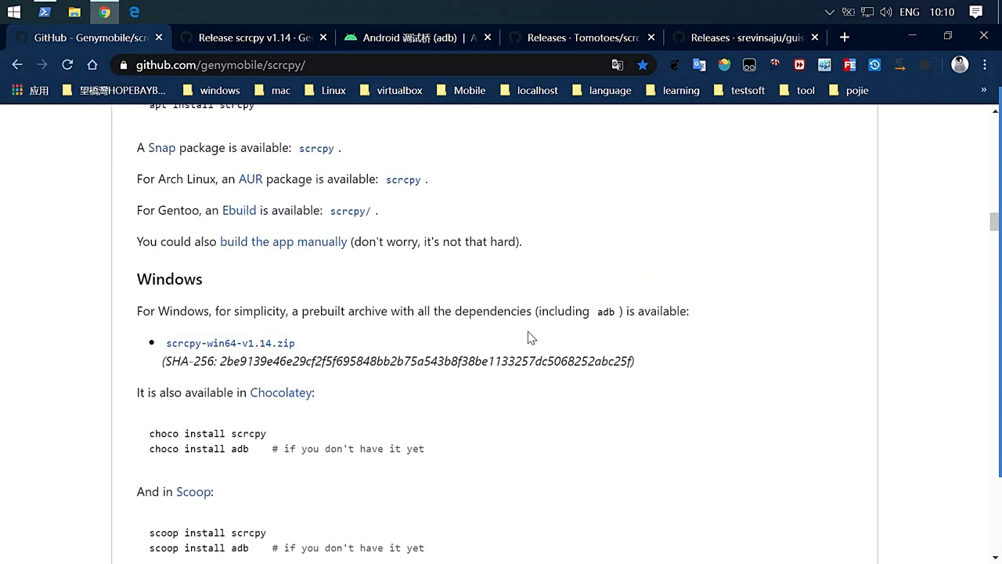
{"action": "scroll", "coordinate": [356, 314], "scroll_direction": "down", "scroll_amount": 1}
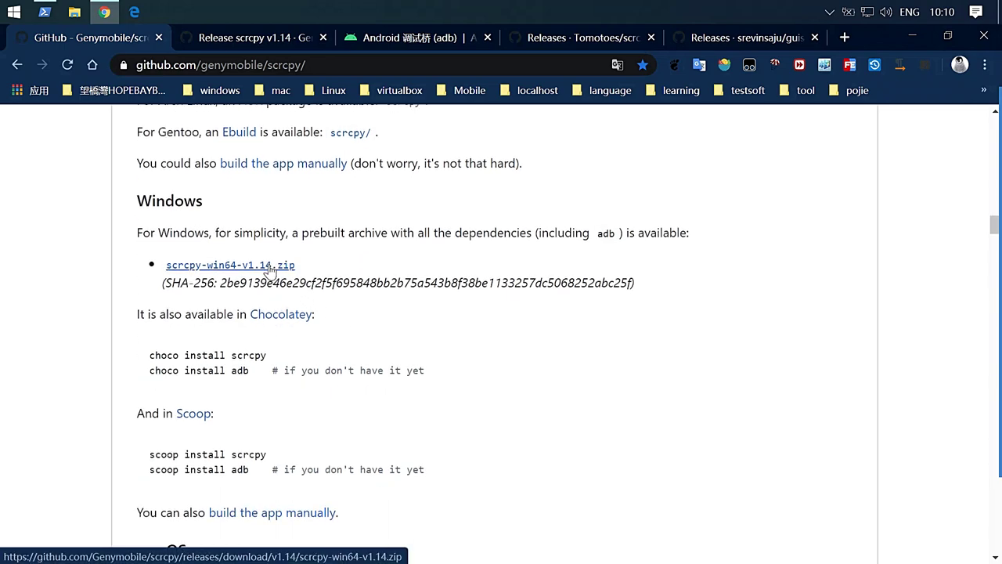
{"action": "scroll", "coordinate": [268, 269], "scroll_direction": "up", "scroll_amount": 1}
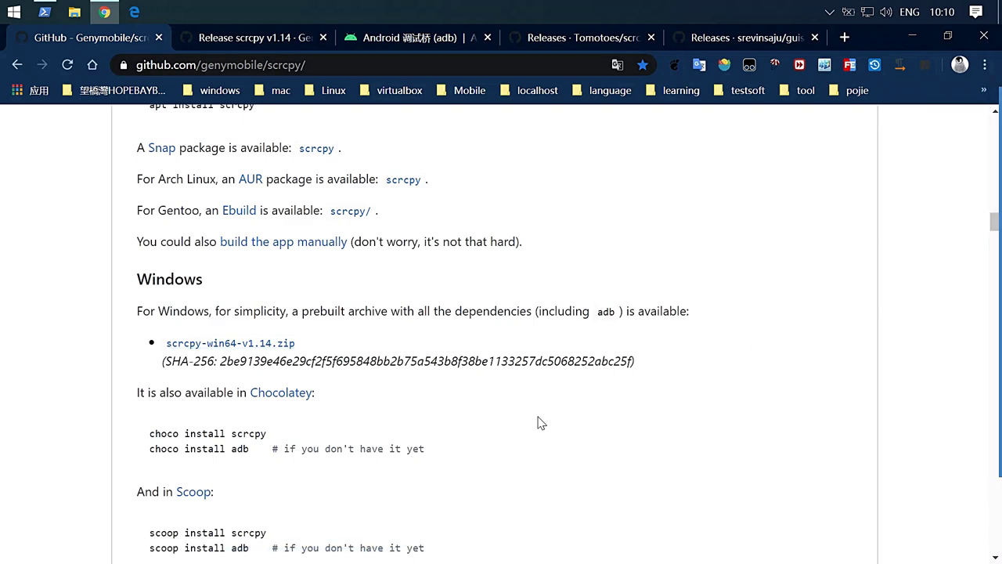
{"action": "scroll", "coordinate": [537, 423], "scroll_direction": "up", "scroll_amount": 2}
{"action": "scroll", "coordinate": [537, 423], "scroll_direction": "up", "scroll_amount": 1}
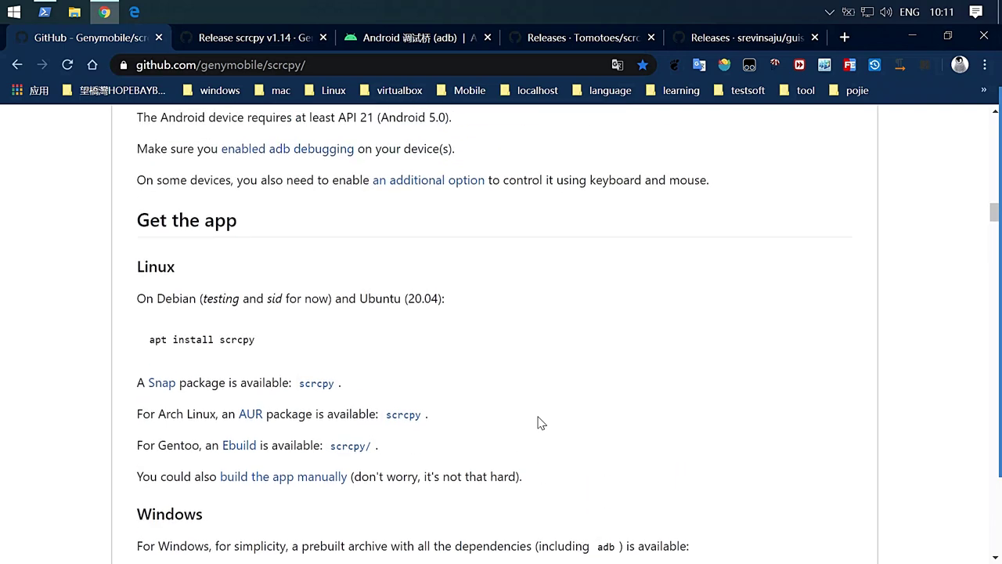
{"action": "scroll", "coordinate": [537, 423], "scroll_direction": "up", "scroll_amount": 2}
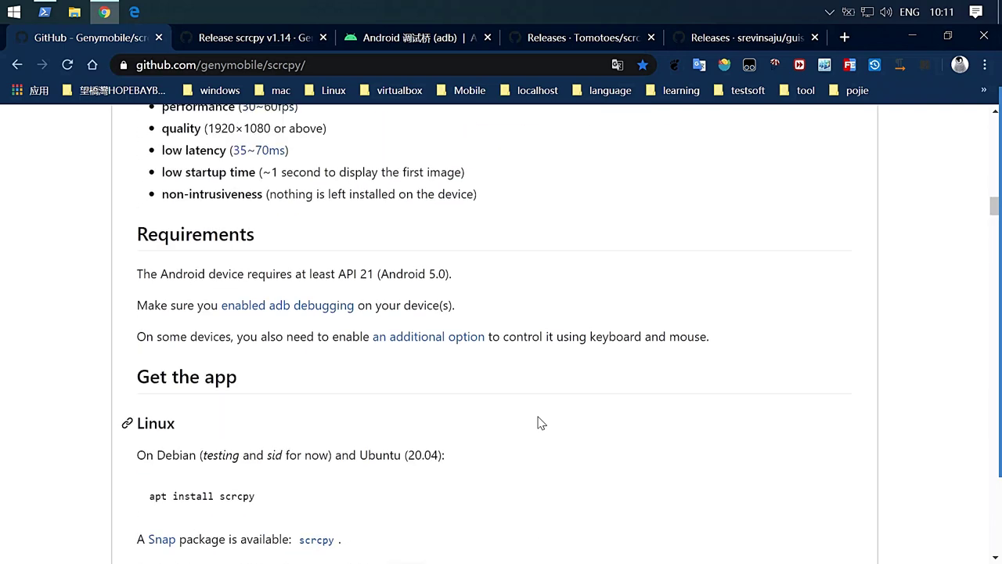
{"action": "scroll", "coordinate": [538, 422], "scroll_direction": "down", "scroll_amount": 3}
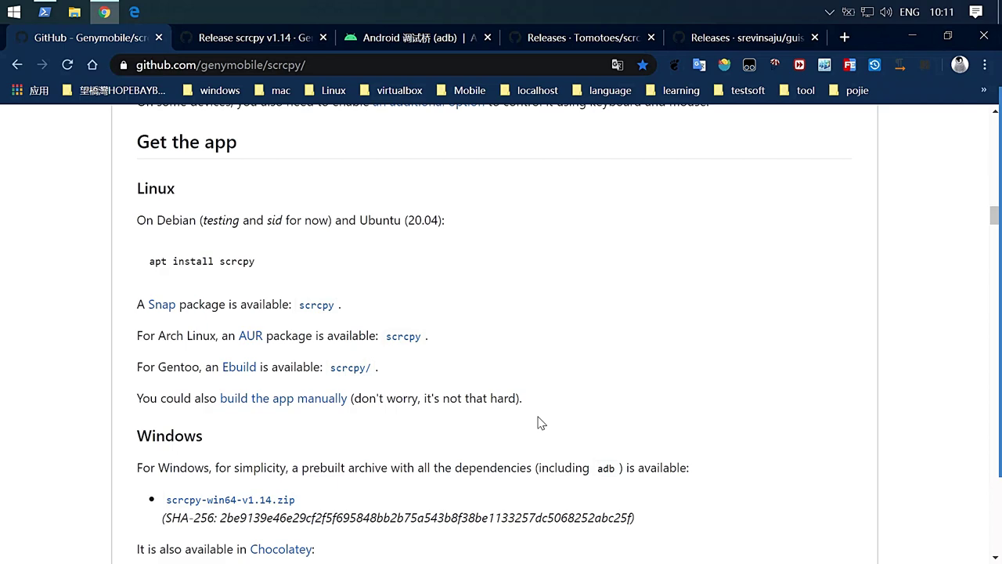
{"action": "scroll", "coordinate": [539, 423], "scroll_direction": "down", "scroll_amount": 6}
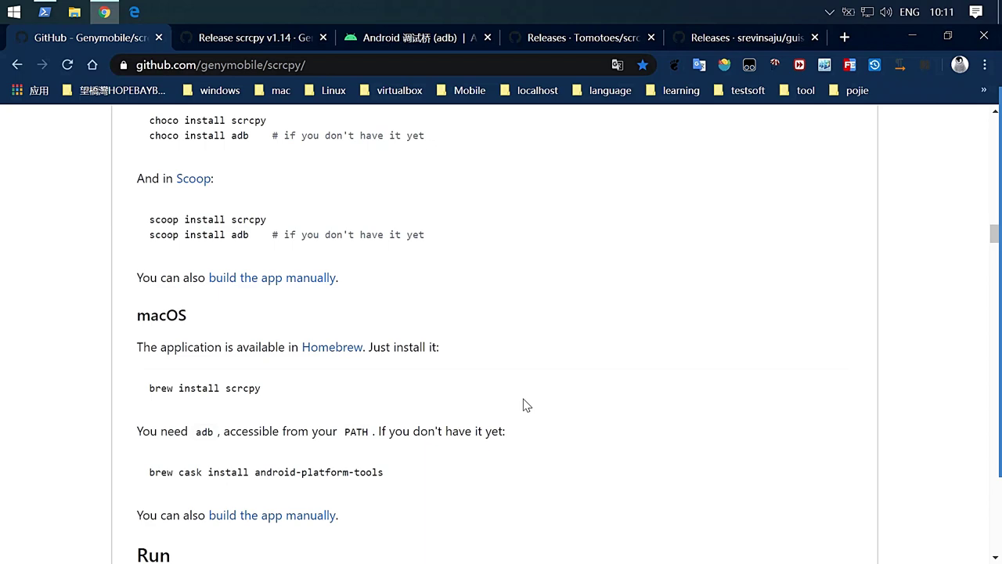
{"action": "scroll", "coordinate": [523, 399], "scroll_direction": "up", "scroll_amount": 6}
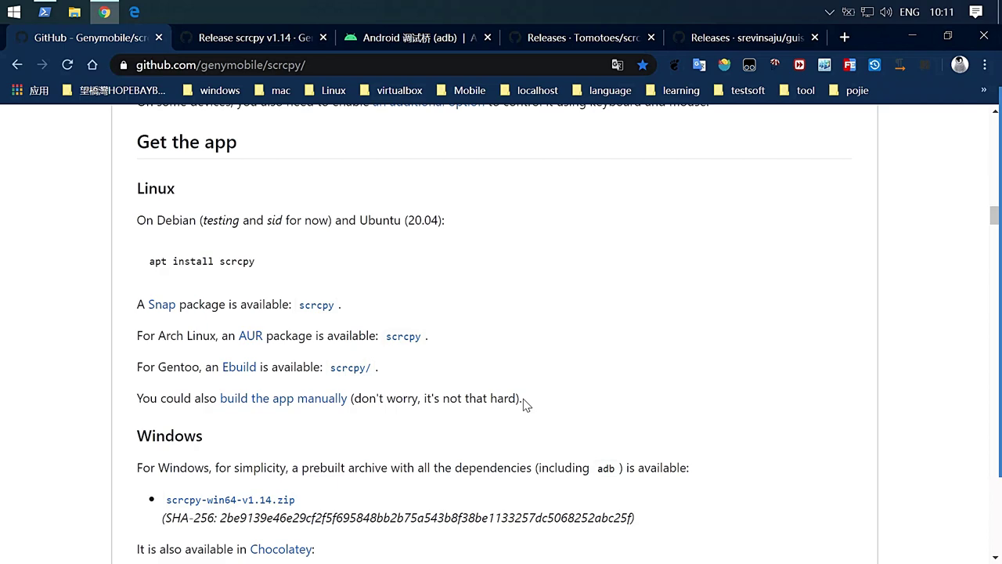
{"action": "scroll", "coordinate": [523, 398], "scroll_direction": "down", "scroll_amount": 1}
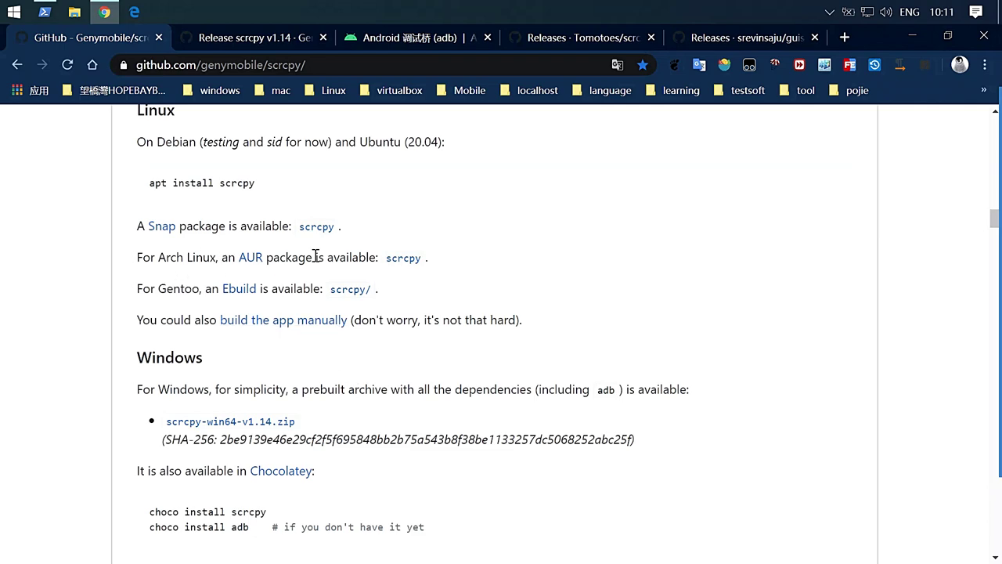
{"action": "scroll", "coordinate": [316, 257], "scroll_direction": "down", "scroll_amount": 1}
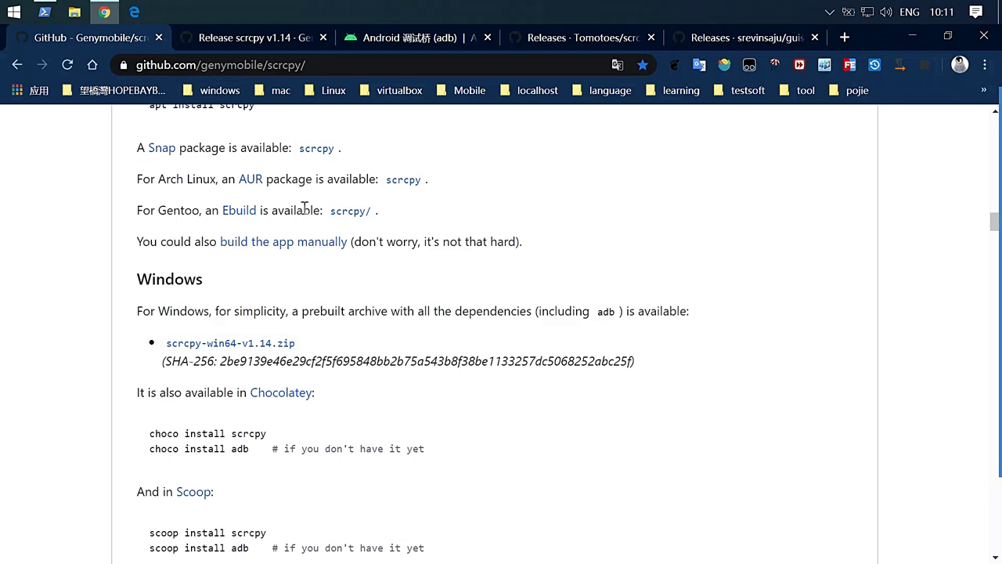
Step: Switch to PowerShell, minimize the browser, launch scrcpy to mirror the phone, and minimize the PowerShell window
{"action": "left_click", "coordinate": [45, 16]}
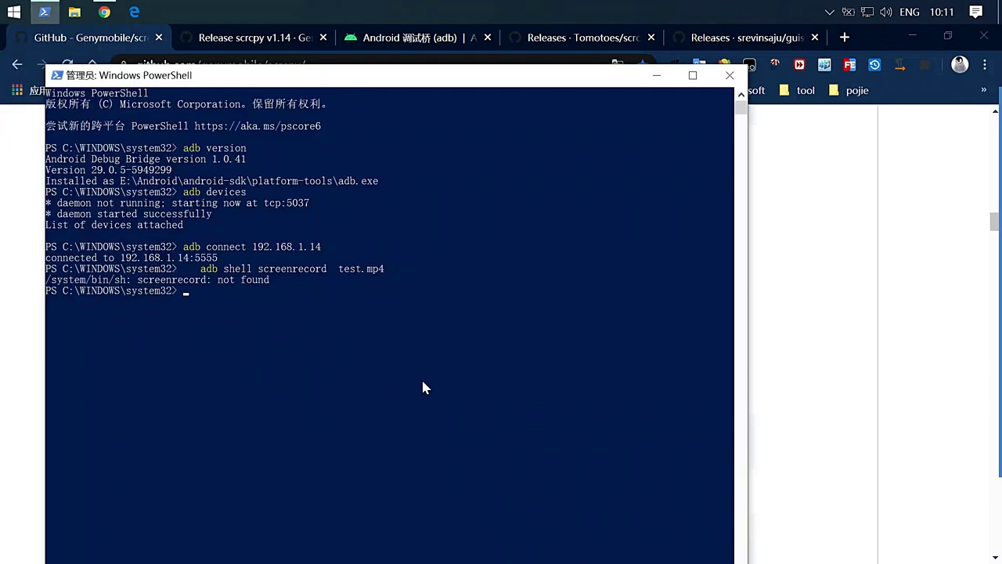
{"action": "left_click", "coordinate": [912, 38]}
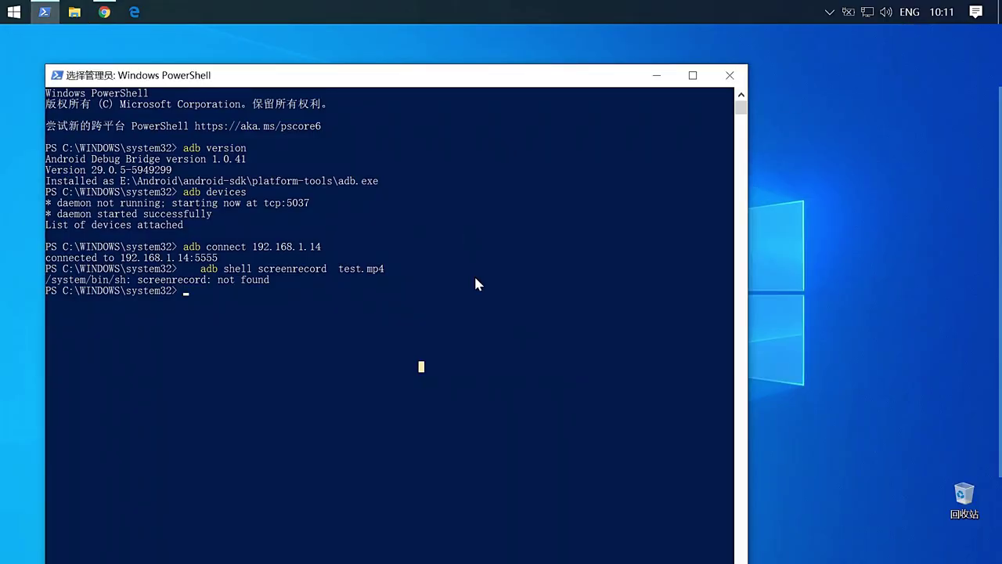
{"action": "type", "text": "sc"}
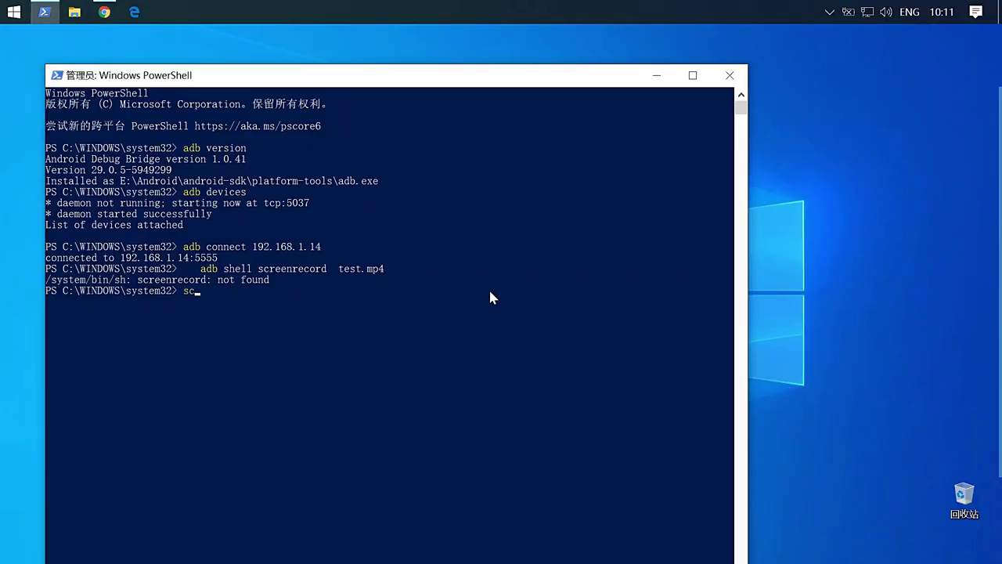
{"action": "type", "text": "rcpy"}
{"action": "key", "text": "Return"}
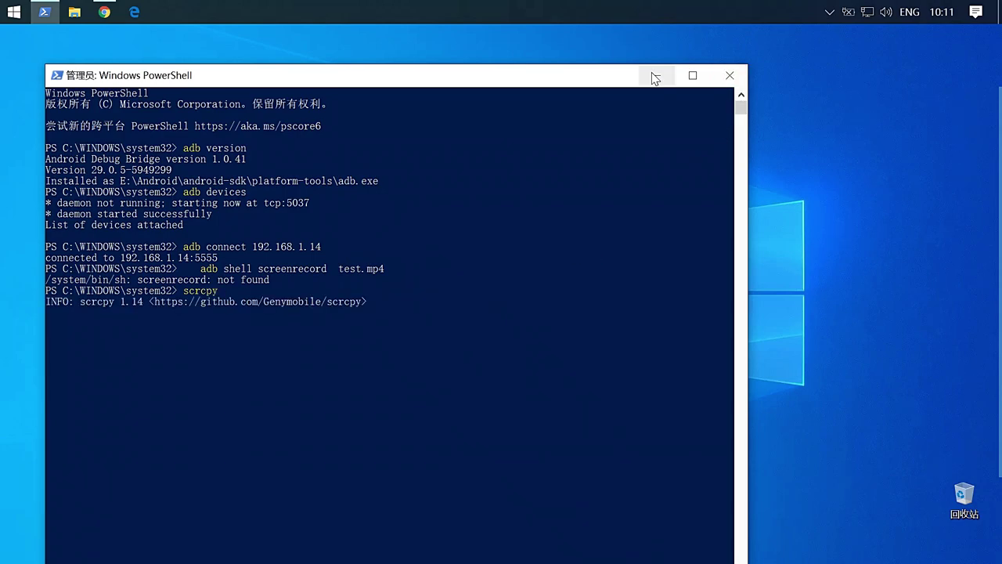
{"action": "left_click", "coordinate": [657, 75]}
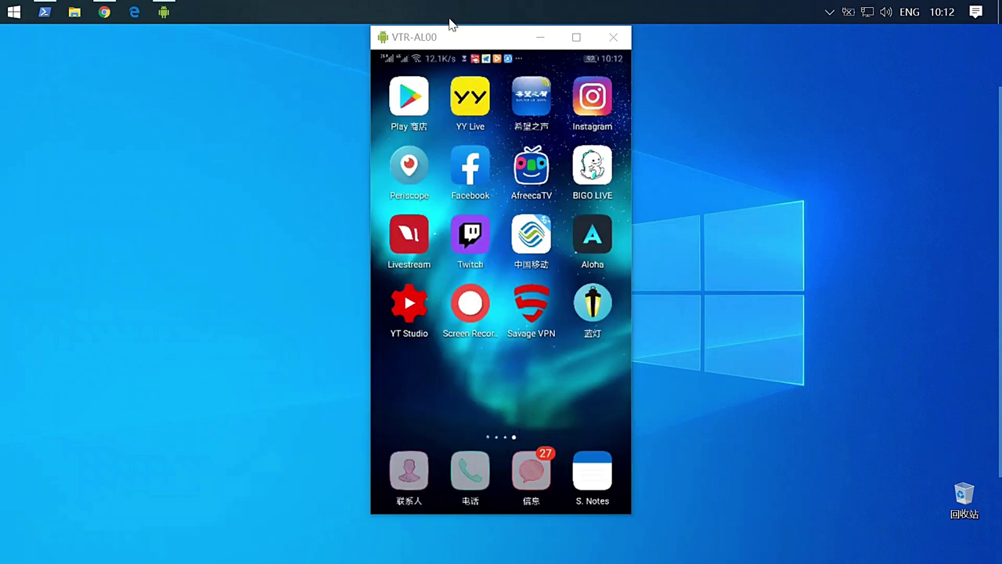
Step: Swipe back through two of the phone's home screens in the mirrored window and reposition the window on the desktop
{"action": "left_click_drag", "start_coordinate": [467, 49], "coordinate": [269, 51]}
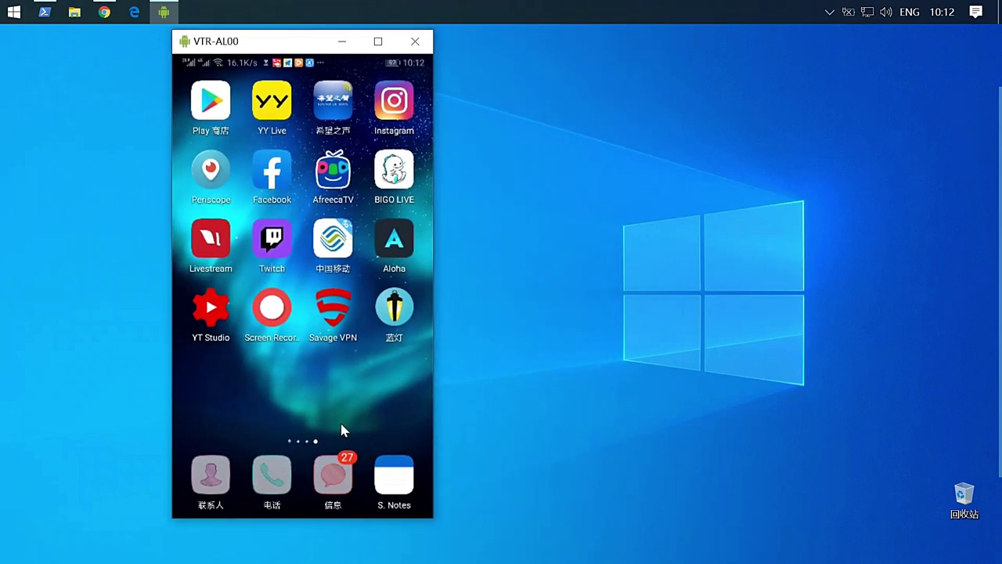
{"action": "left_click_drag", "start_coordinate": [366, 379], "coordinate": [574, 384]}
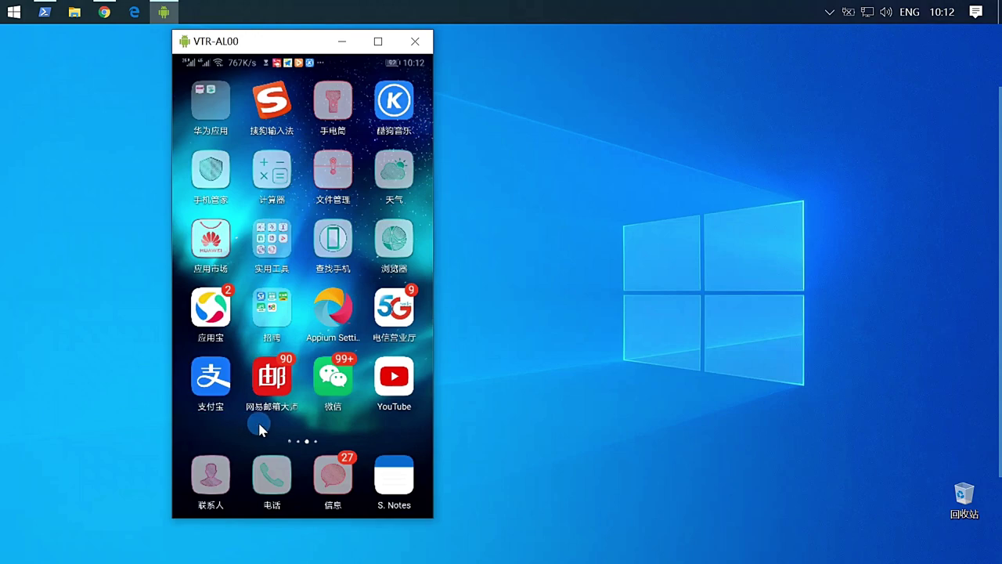
{"action": "left_click_drag", "start_coordinate": [259, 425], "coordinate": [543, 431]}
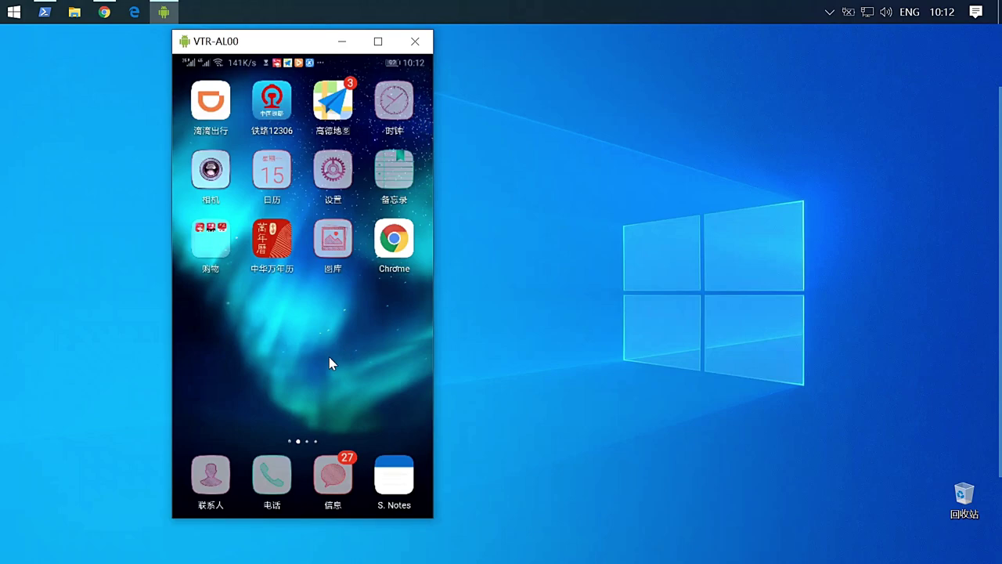
{"action": "mouse_move", "coordinate": [329, 360]}
{"action": "left_mouse_down"}
{"action": "mouse_move", "coordinate": [230, 356]}
{"action": "mouse_move", "coordinate": [324, 366]}
{"action": "left_mouse_up"}
{"action": "left_click_drag", "start_coordinate": [251, 49], "coordinate": [574, 49]}
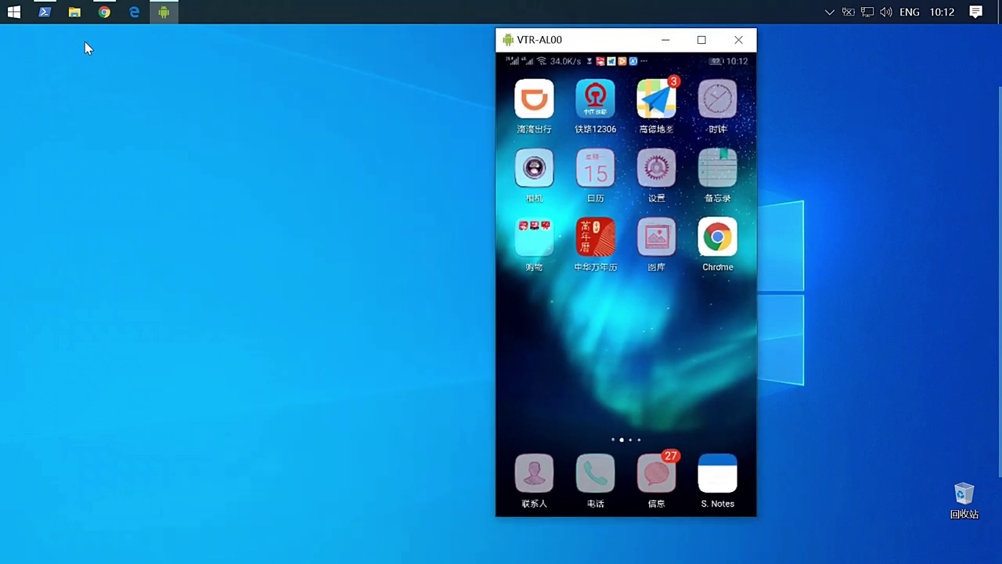
{"action": "left_click", "coordinate": [44, 15]}
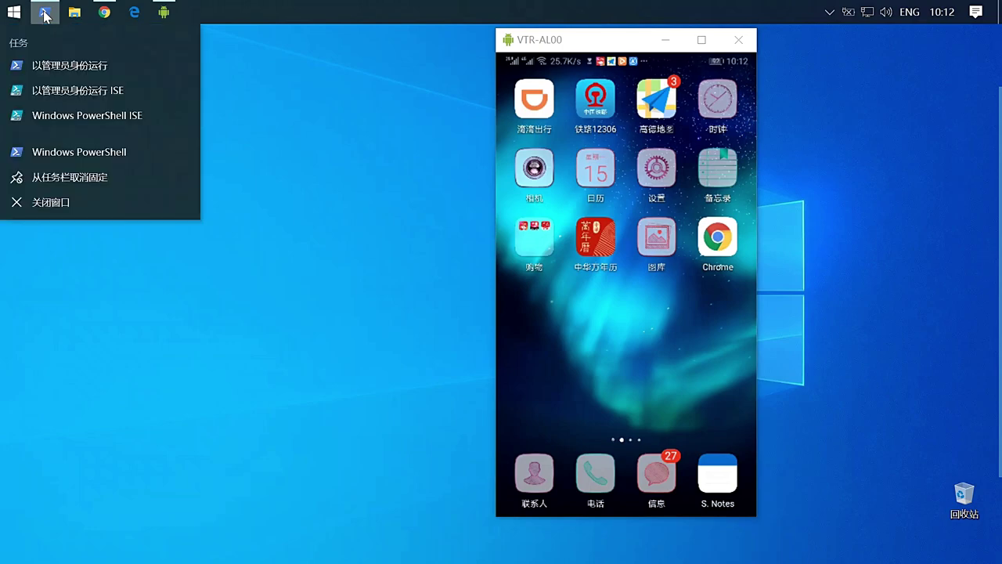
{"action": "left_click", "coordinate": [71, 72]}
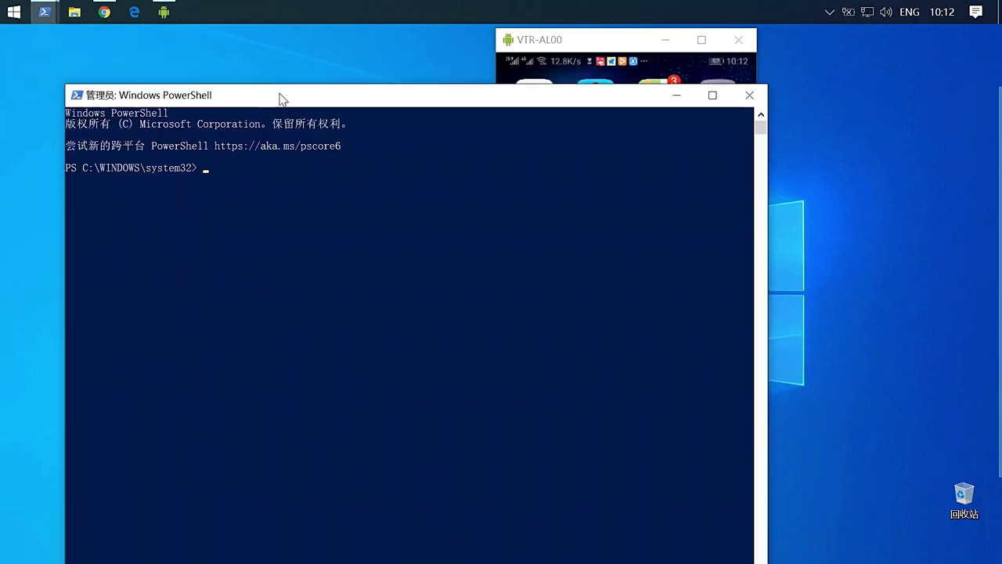
{"action": "left_click_drag", "start_coordinate": [293, 108], "coordinate": [239, 98]}
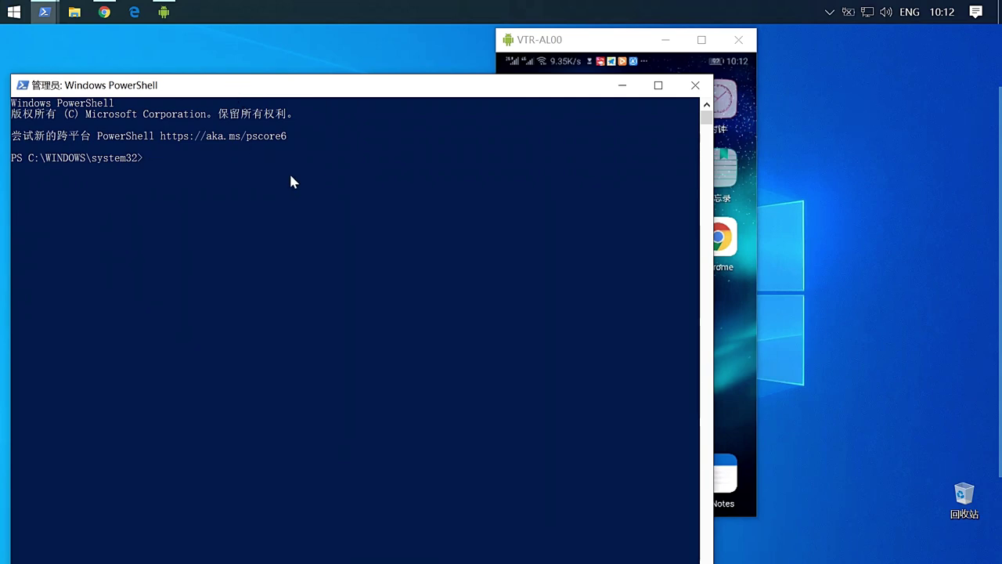
{"action": "type", "text": "scrcpy -r"}
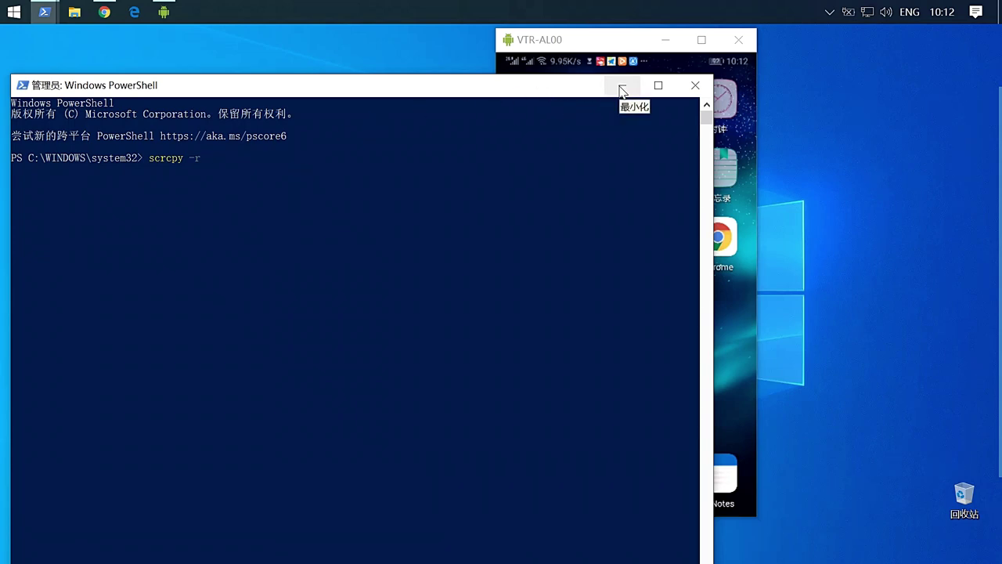
{"action": "left_click", "coordinate": [695, 85]}
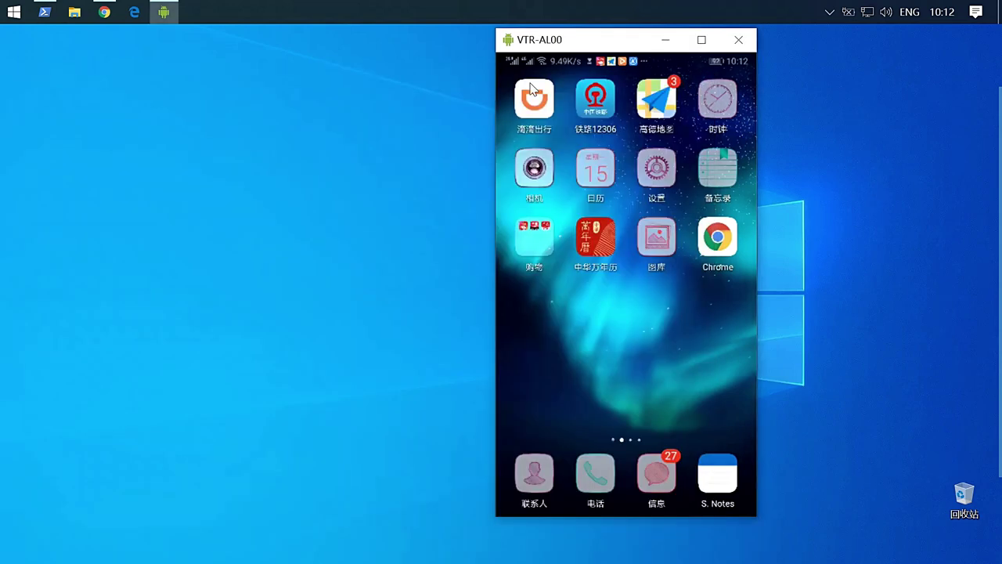
Step: Open a PowerShell window in the root of the Windows (O:) drive from File Explorer, and minimize File Explorer
{"action": "left_click", "coordinate": [75, 14]}
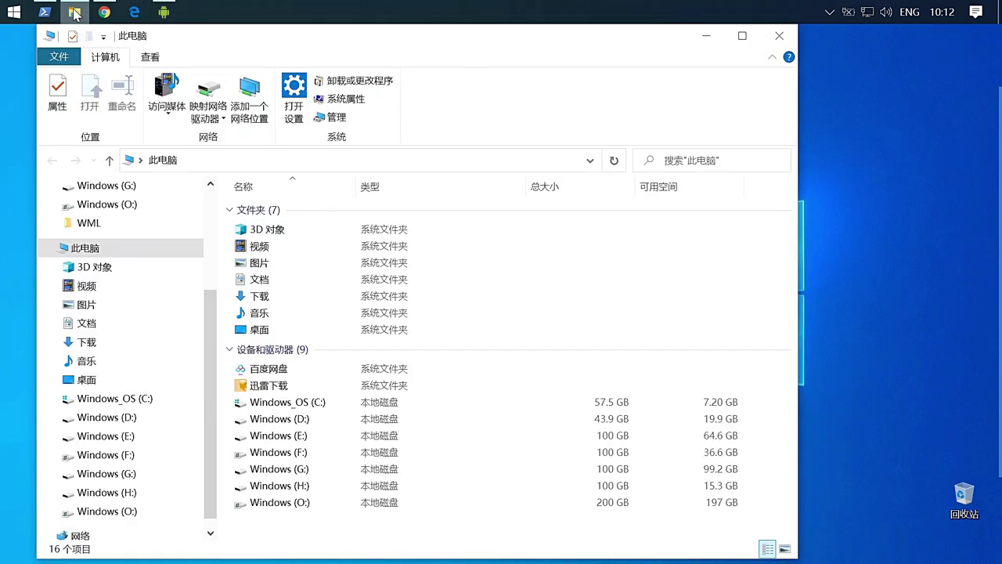
{"action": "scroll", "coordinate": [210, 505], "scroll_direction": "down", "scroll_amount": 1}
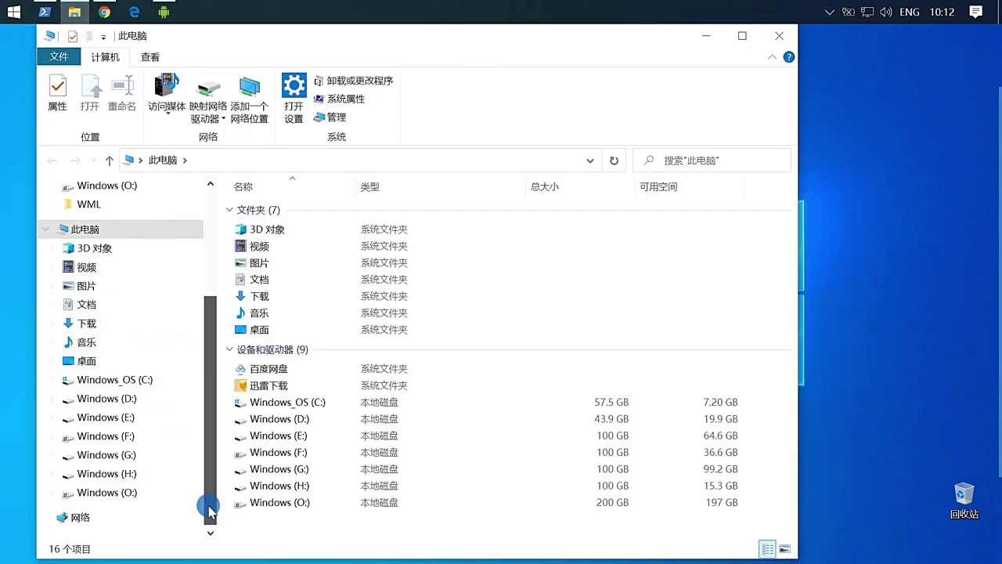
{"action": "left_click", "coordinate": [107, 492]}
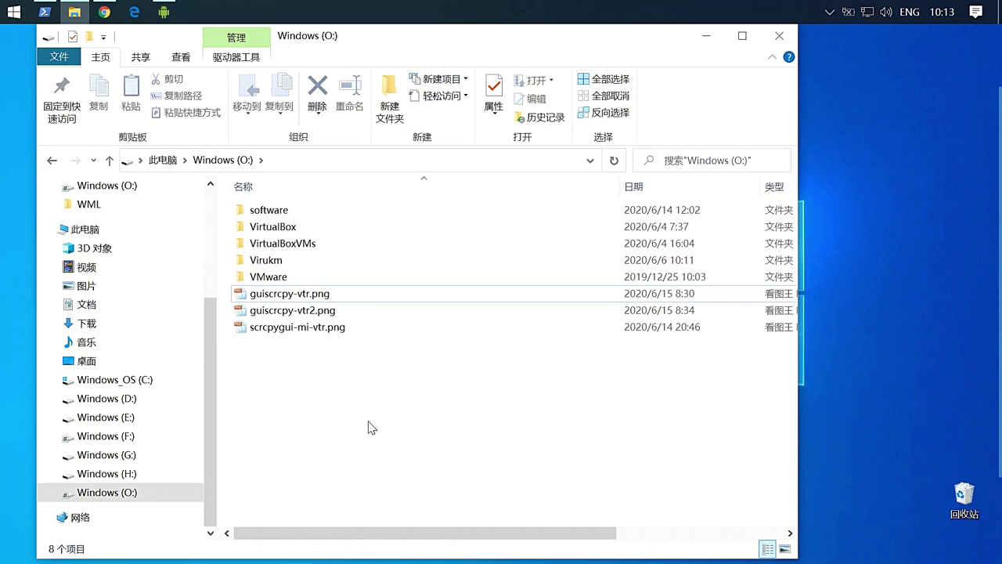
{"action": "right_click", "coordinate": [370, 422]}
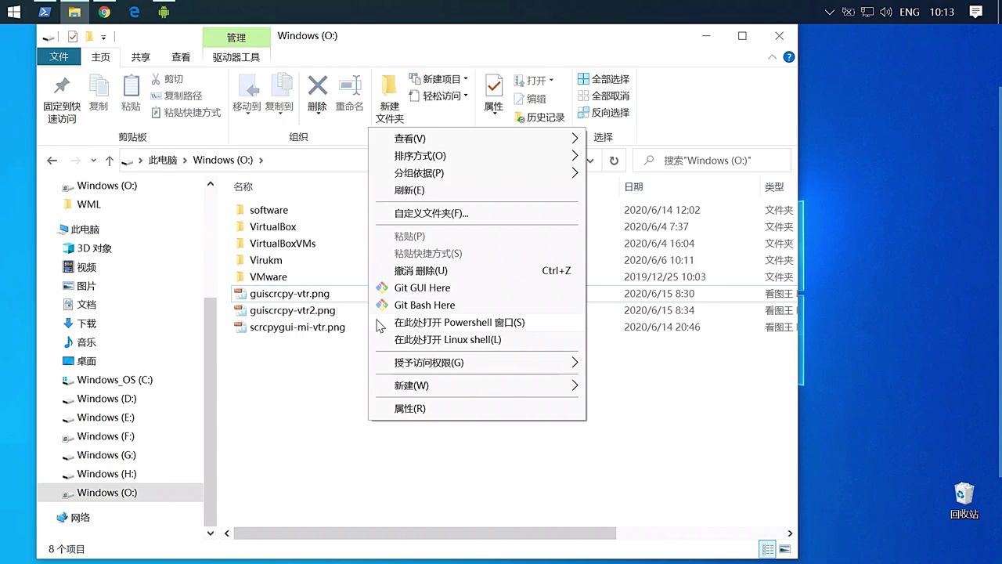
{"action": "left_click", "coordinate": [442, 322]}
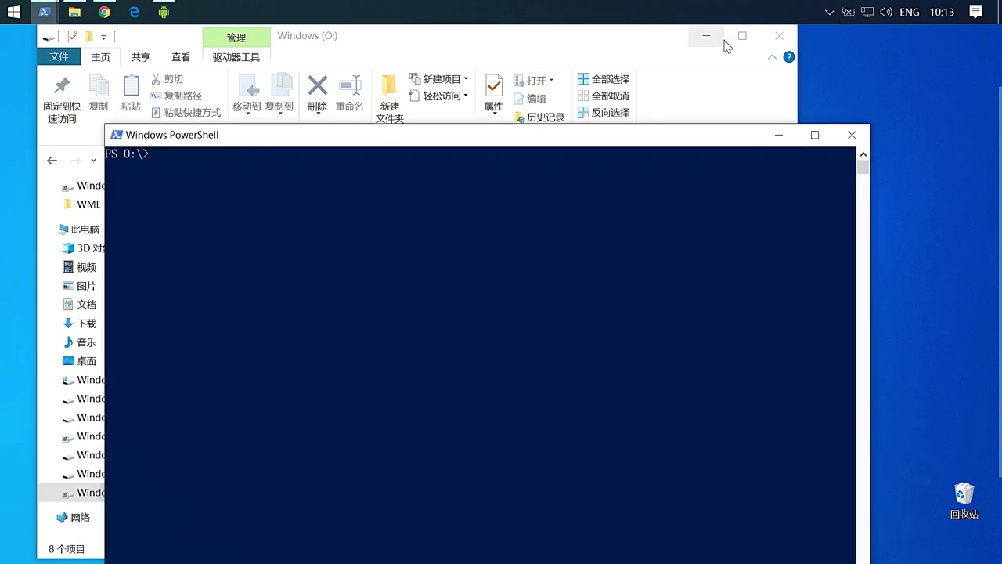
{"action": "left_click", "coordinate": [707, 38]}
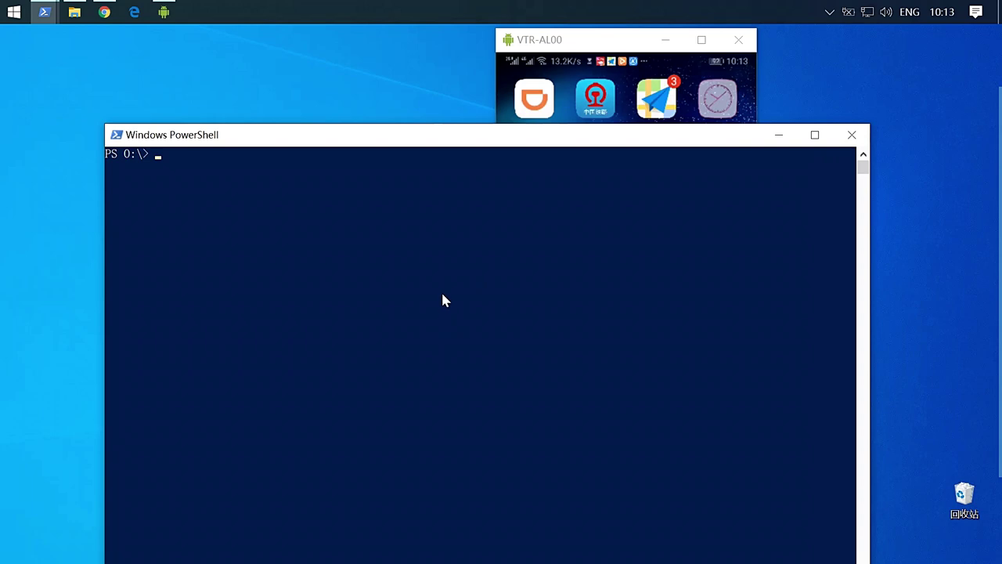
Step: Run scrcpy -r scrcpy.mp4 to mirror and record the phone, and move the new mirror window clear of the older one
{"action": "type", "text": "scrcpy -r scrc"}
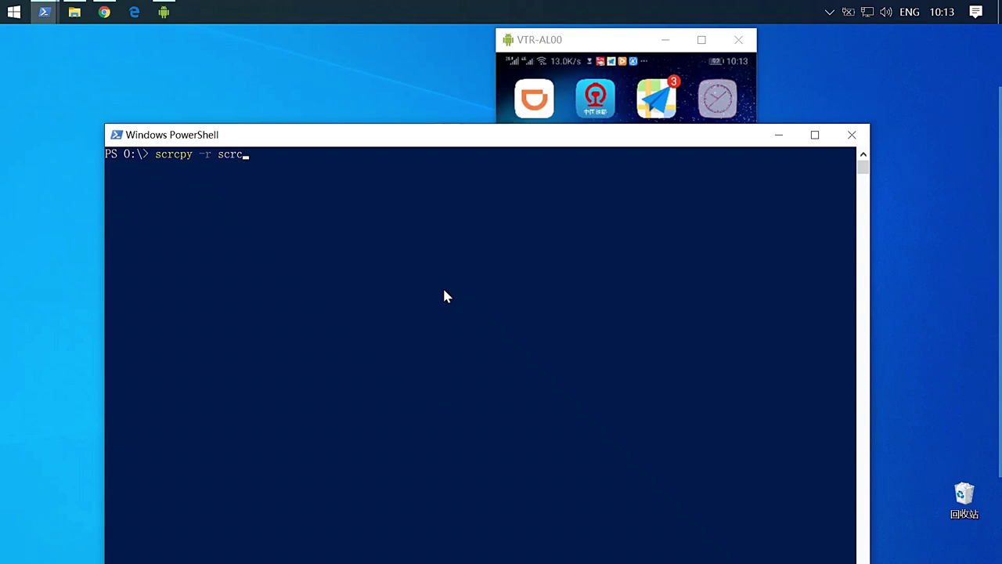
{"action": "type", "text": "py.mp4"}
{"action": "key", "text": "Return"}
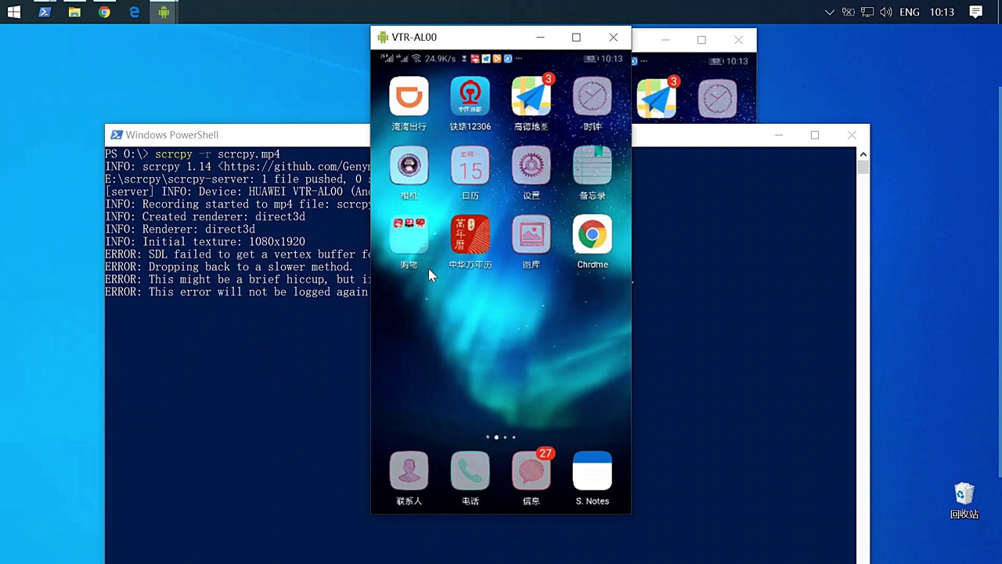
{"action": "left_click_drag", "start_coordinate": [453, 51], "coordinate": [195, 50]}
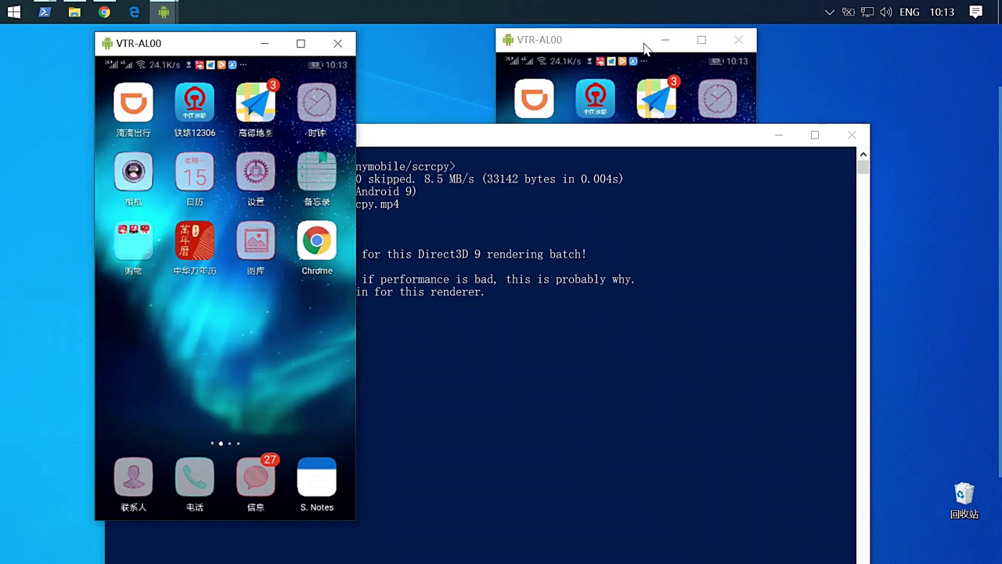
Step: Close the older phone mirror window and the administrator PowerShell window, and bring the recording mirror window to the front
{"action": "left_click", "coordinate": [740, 40]}
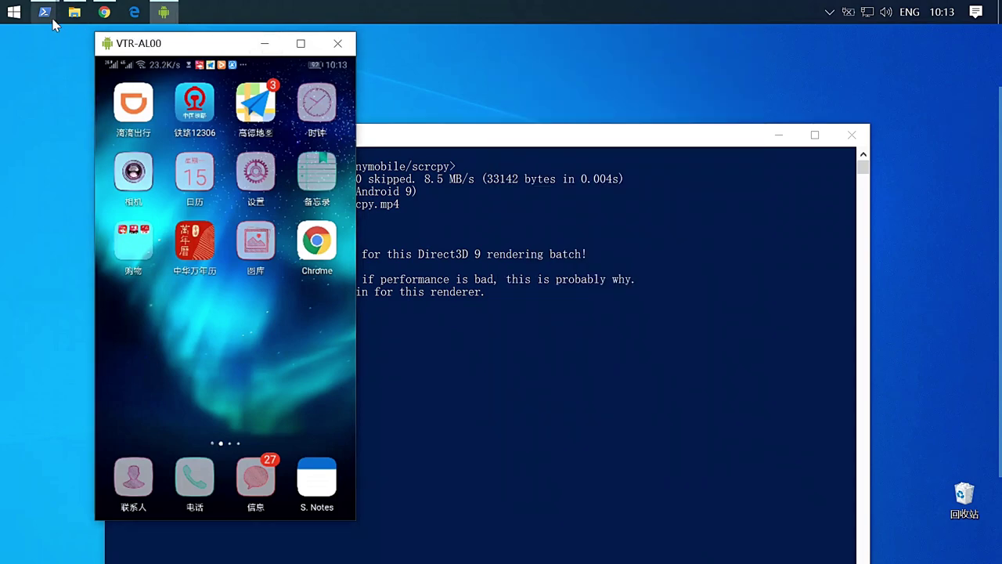
{"action": "mouse_move", "coordinate": [47, 15]}
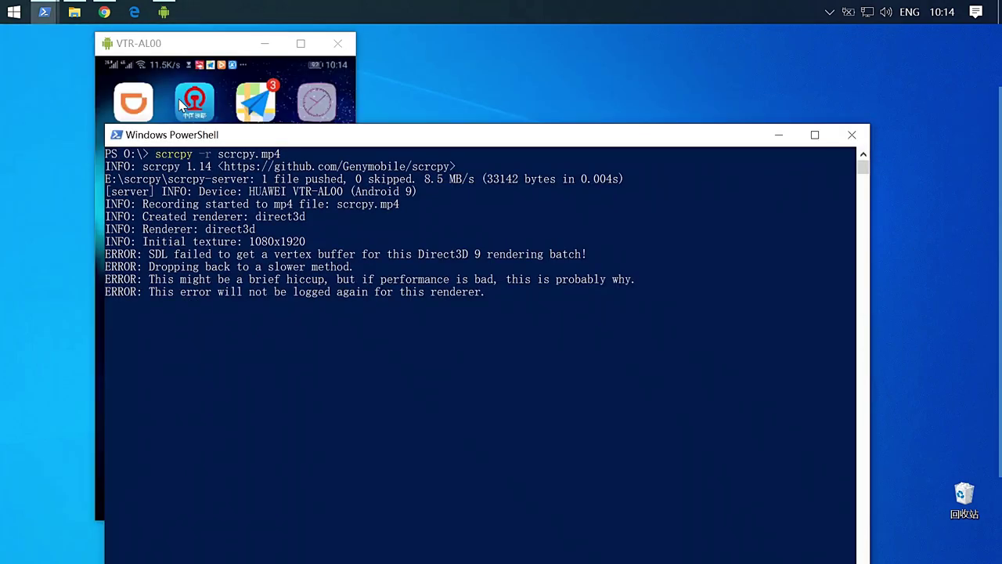
{"action": "mouse_move", "coordinate": [45, 11]}
{"action": "left_click", "coordinate": [36, 102]}
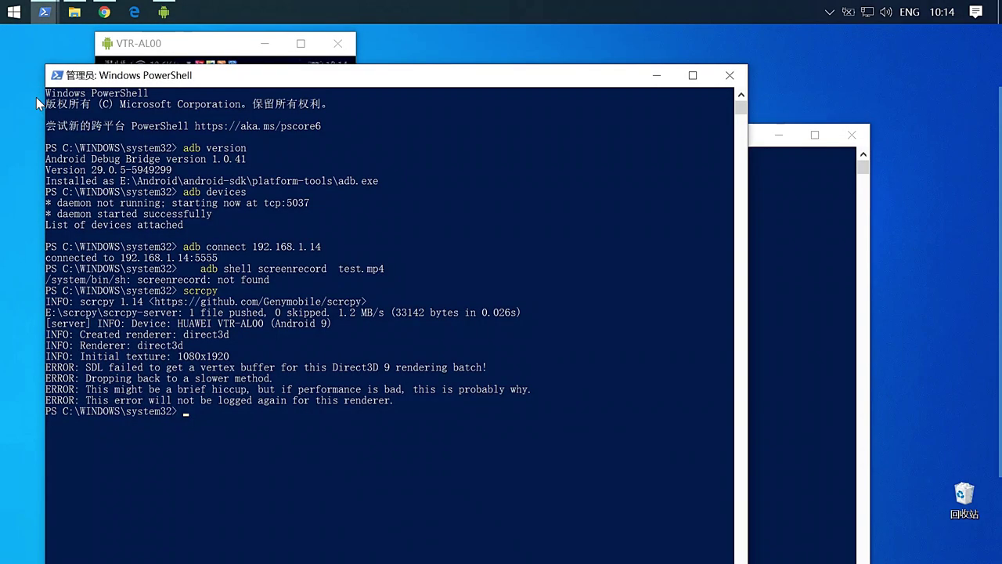
{"action": "left_click", "coordinate": [731, 77]}
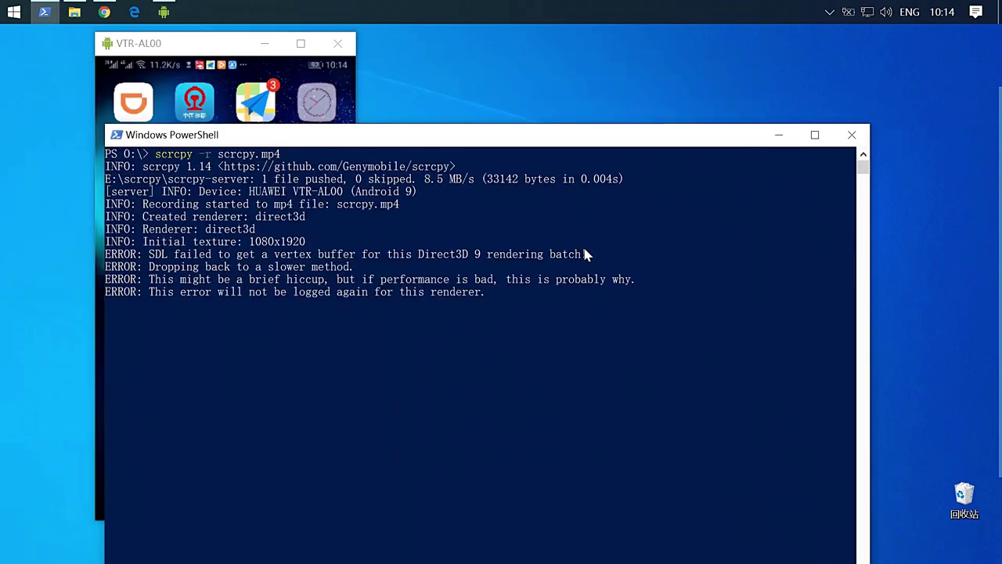
{"action": "left_click", "coordinate": [225, 52]}
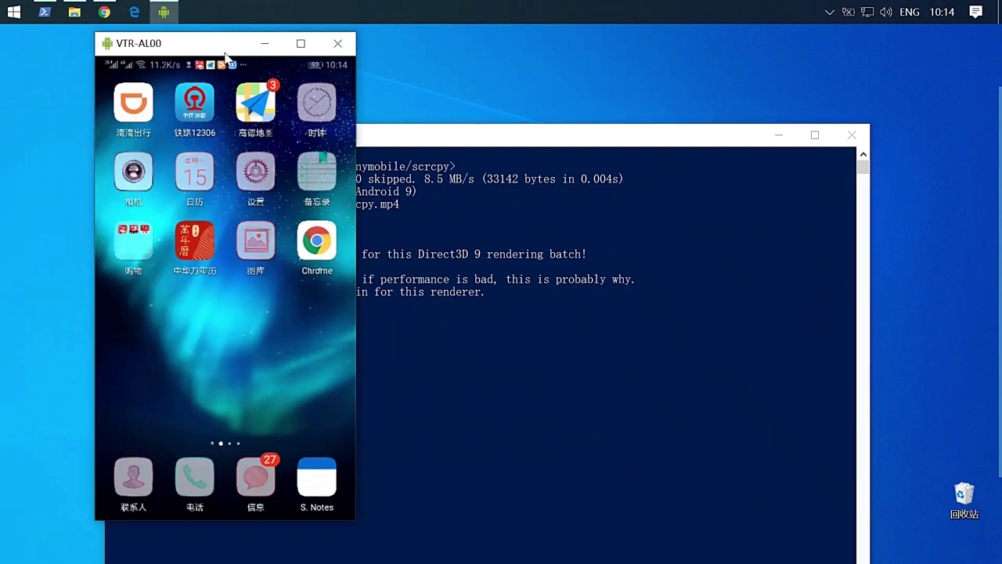
Step: Switch to File Explorer, widen the window to check the scrcpy.mp4 file details on the Windows (O:) drive, and minimize it
{"action": "left_click", "coordinate": [74, 11]}
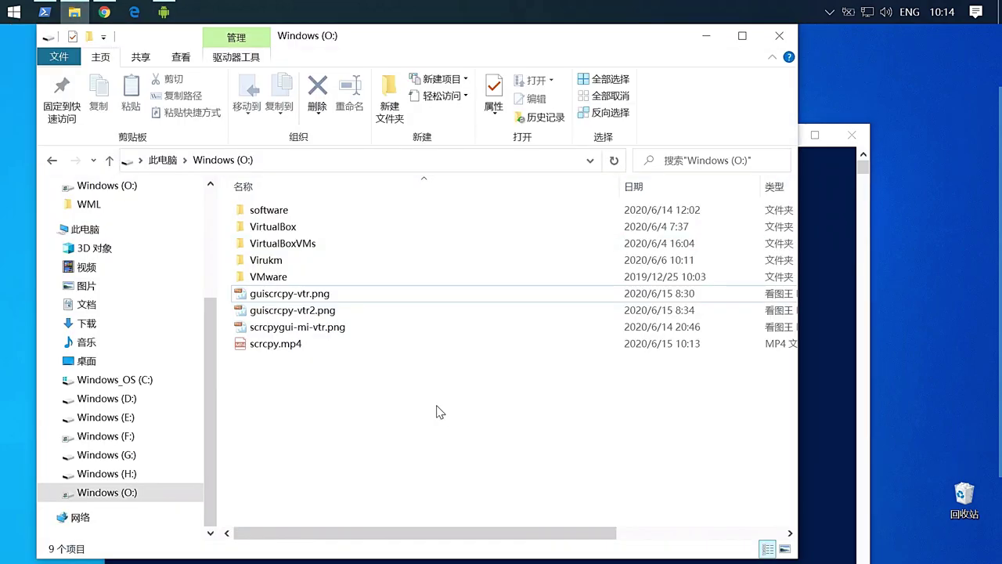
{"action": "left_click_drag", "start_coordinate": [800, 407], "coordinate": [945, 415]}
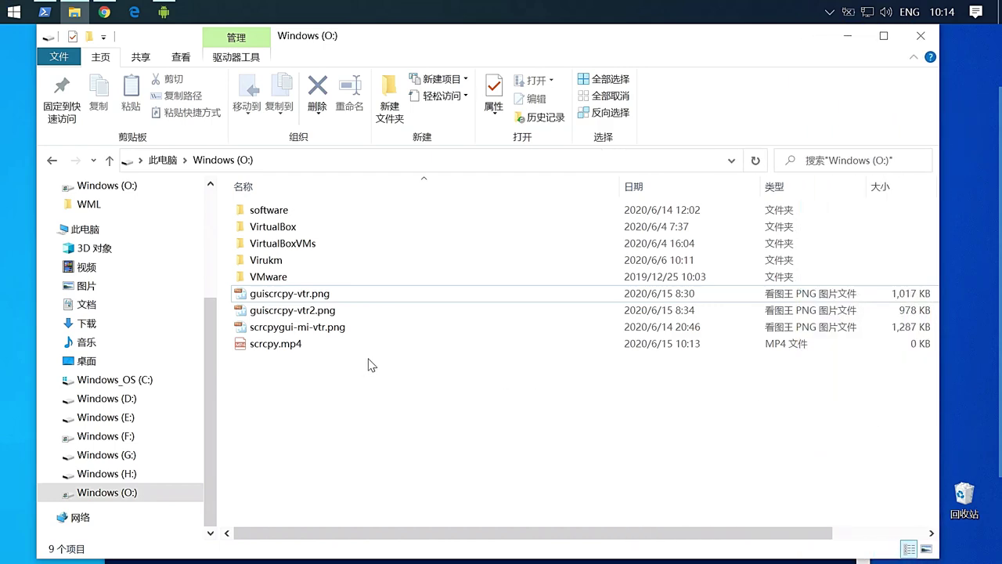
{"action": "left_click", "coordinate": [850, 43]}
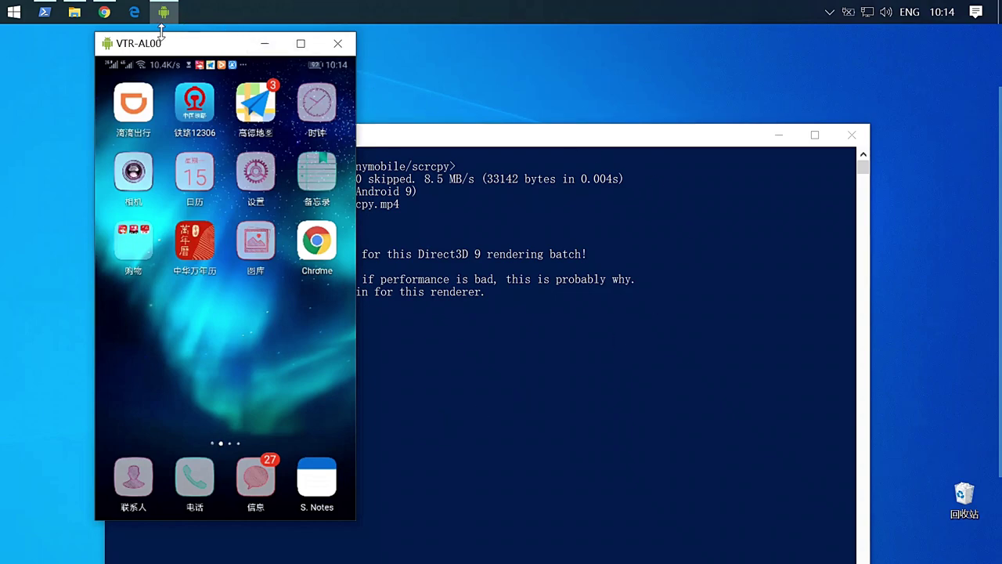
Step: Switch to the scrcpy README in Chrome and review the capture options for size, bit-rate, frame rate and cropping
{"action": "left_click", "coordinate": [104, 14]}
{"action": "scroll", "coordinate": [470, 387], "scroll_direction": "down", "scroll_amount": 7}
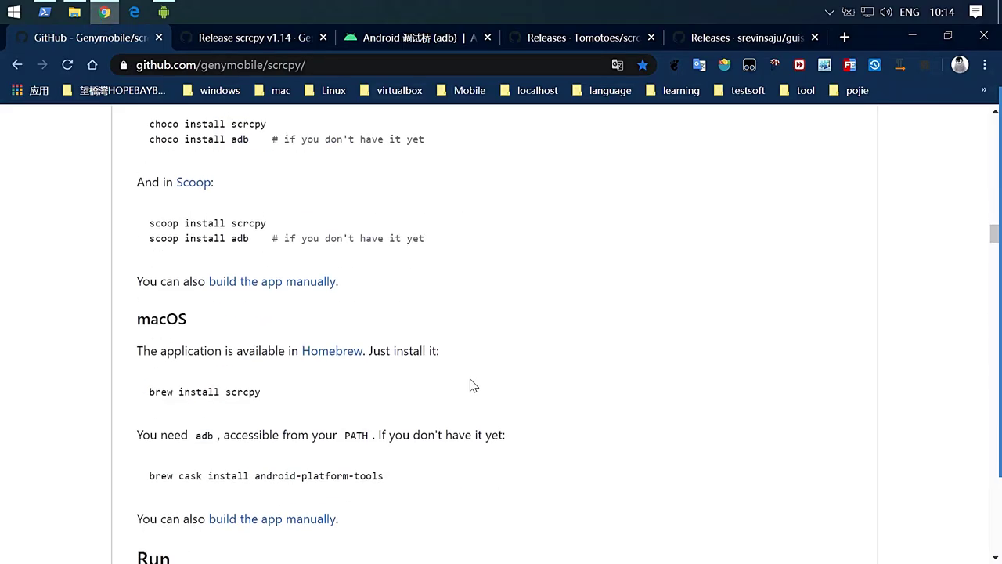
{"action": "scroll", "coordinate": [473, 385], "scroll_direction": "down", "scroll_amount": 6}
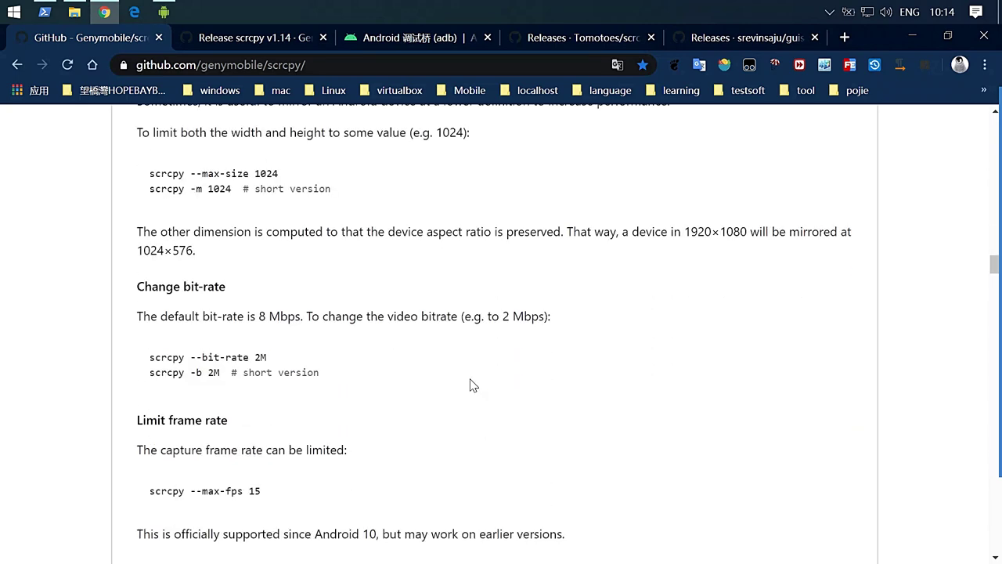
{"action": "scroll", "coordinate": [473, 385], "scroll_direction": "up", "scroll_amount": 2}
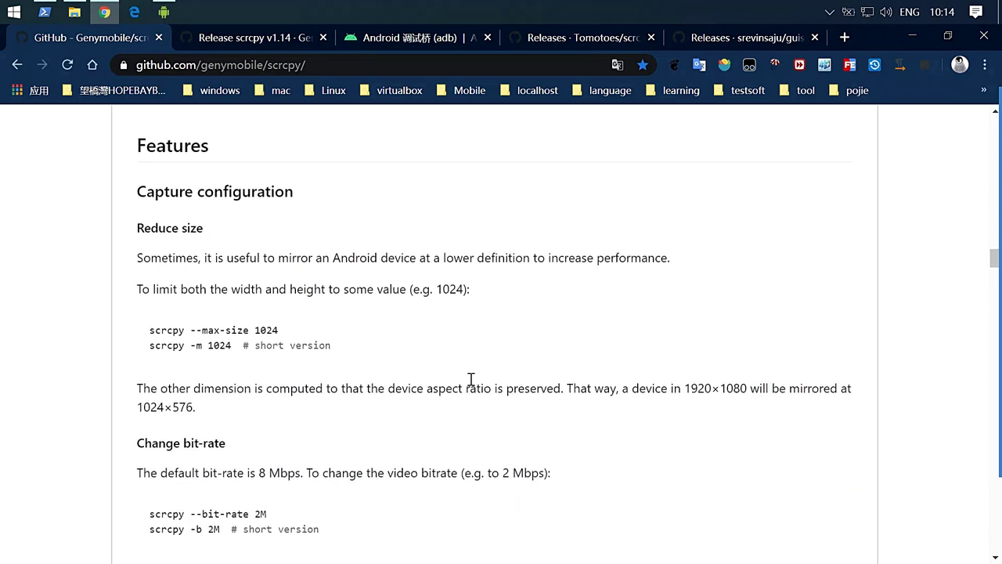
{"action": "scroll", "coordinate": [470, 379], "scroll_direction": "down", "scroll_amount": 5}
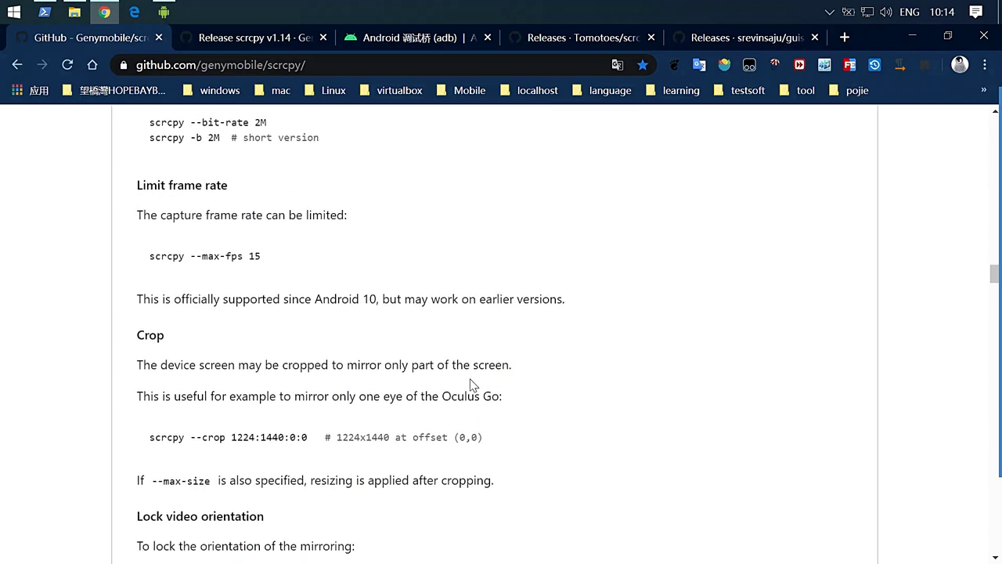
{"action": "scroll", "coordinate": [471, 385], "scroll_direction": "down", "scroll_amount": 1}
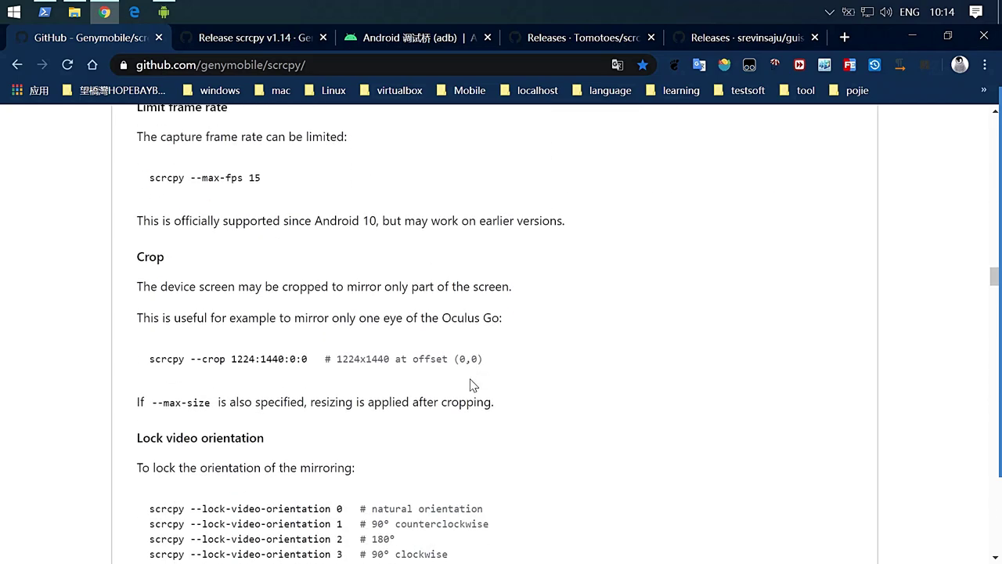
{"action": "scroll", "coordinate": [471, 384], "scroll_direction": "up", "scroll_amount": 2}
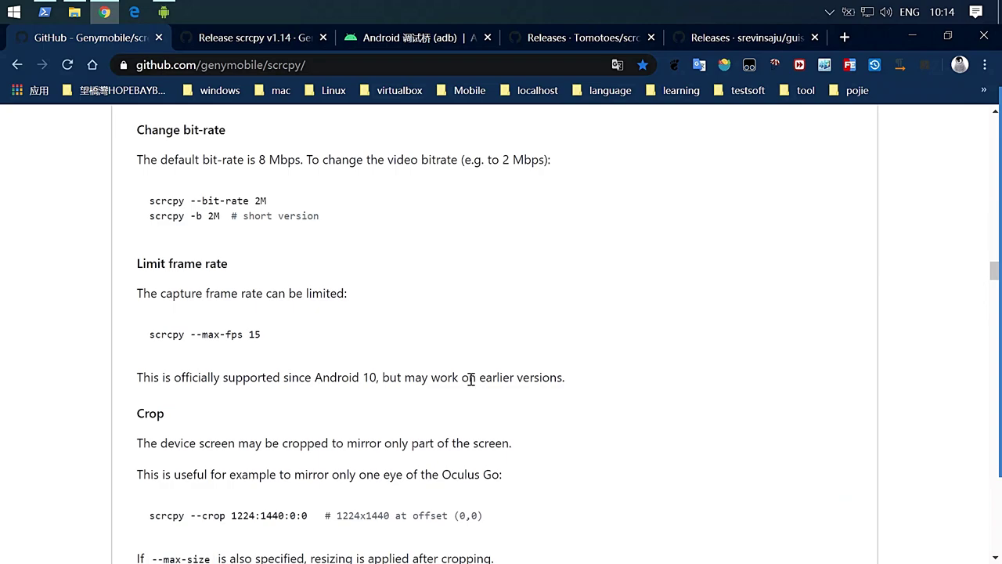
{"action": "scroll", "coordinate": [287, 334], "scroll_direction": "down", "scroll_amount": 2}
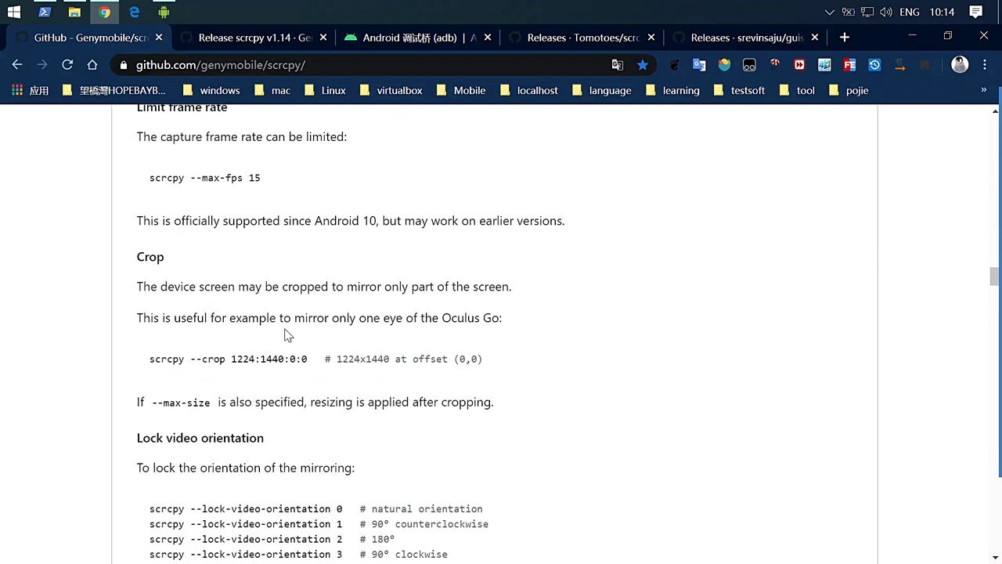
Step: Review the README sections on video orientation, recording, wireless and multi-device connections, SSH tunnels and window configuration
{"action": "scroll", "coordinate": [287, 335], "scroll_direction": "down", "scroll_amount": 2}
{"action": "scroll", "coordinate": [287, 333], "scroll_direction": "down", "scroll_amount": 10}
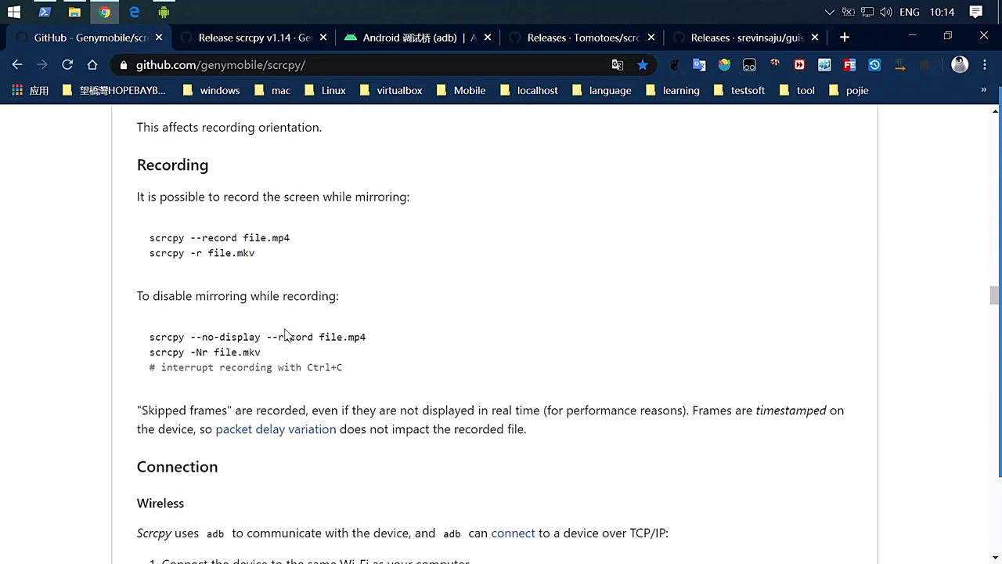
{"action": "scroll", "coordinate": [285, 329], "scroll_direction": "down", "scroll_amount": 8}
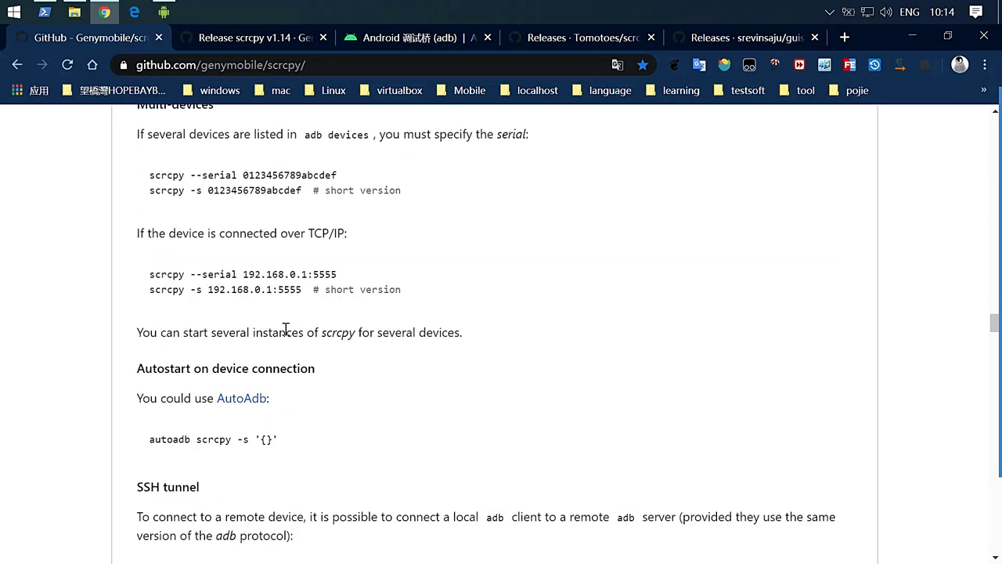
{"action": "scroll", "coordinate": [287, 335], "scroll_direction": "down", "scroll_amount": 2}
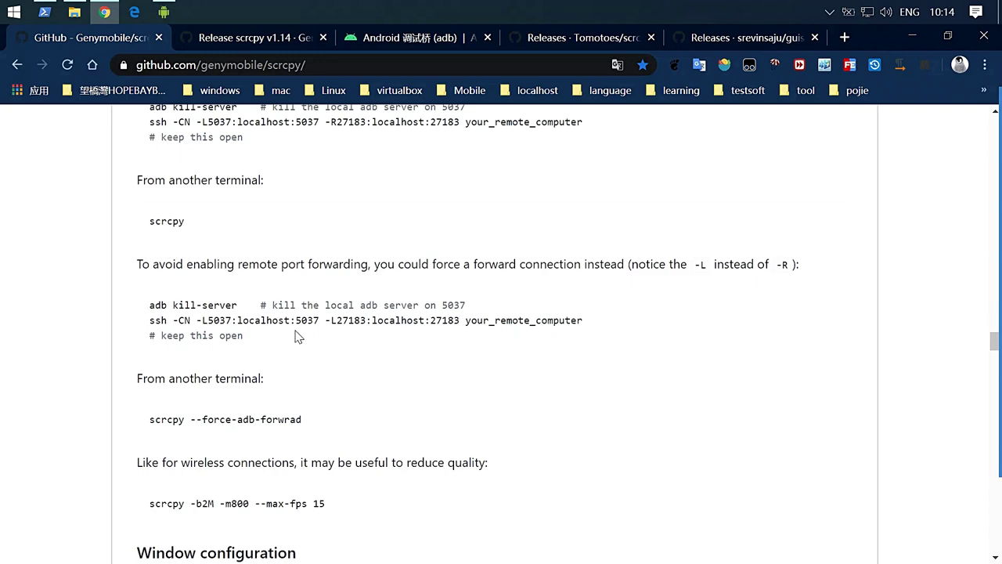
{"action": "scroll", "coordinate": [297, 337], "scroll_direction": "down", "scroll_amount": 2}
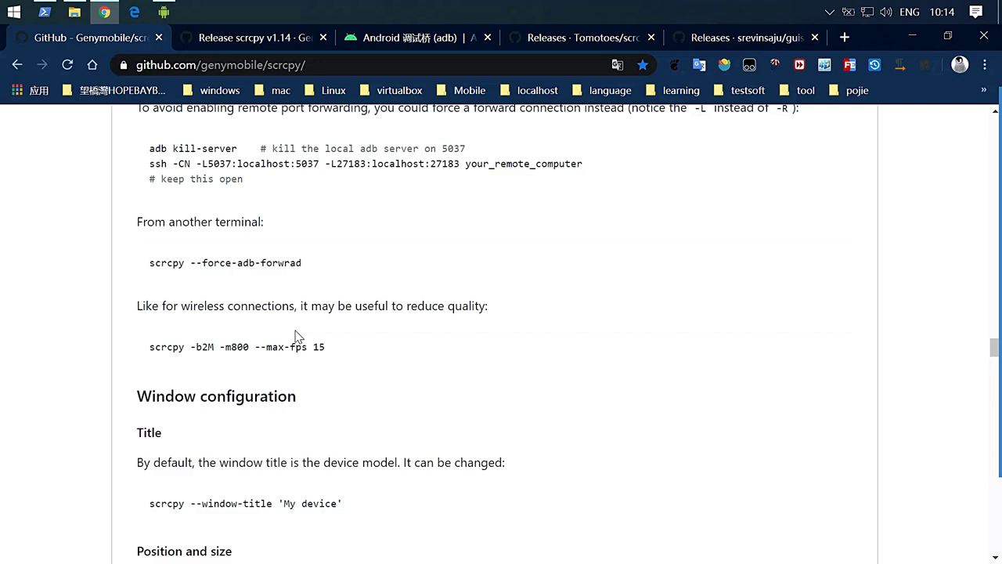
{"action": "scroll", "coordinate": [296, 336], "scroll_direction": "down", "scroll_amount": 7}
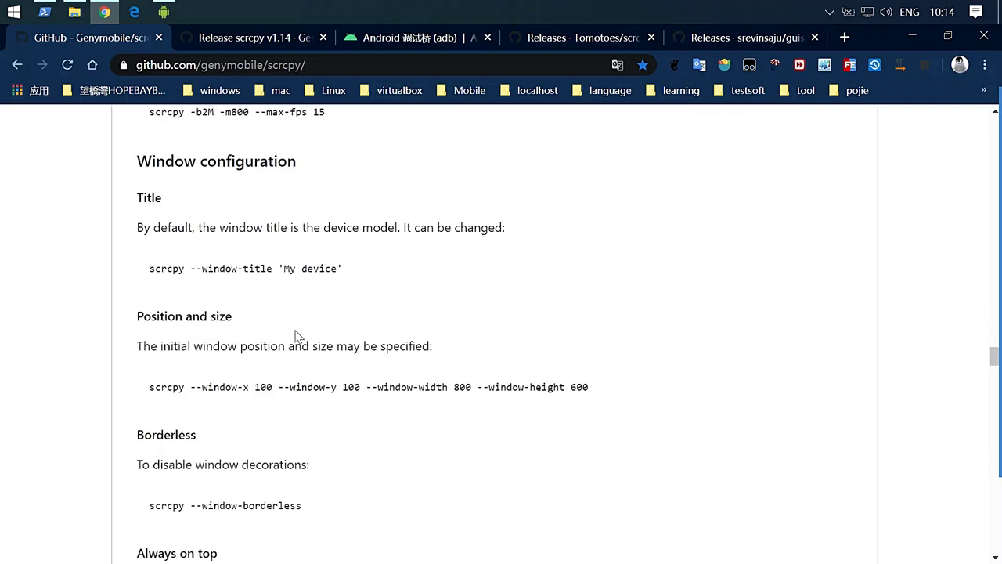
Step: View the Tomotoes/scrcpy-gui releases page, and examine the 3.9.3 release notes of srevinsaju/guiscrcpy
{"action": "left_click", "coordinate": [568, 47]}
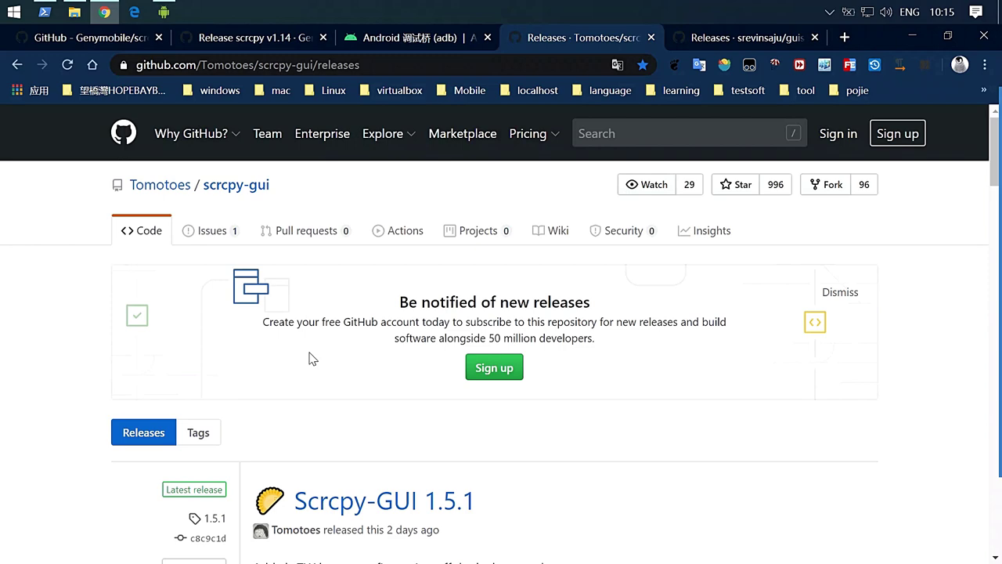
{"action": "left_click", "coordinate": [748, 39]}
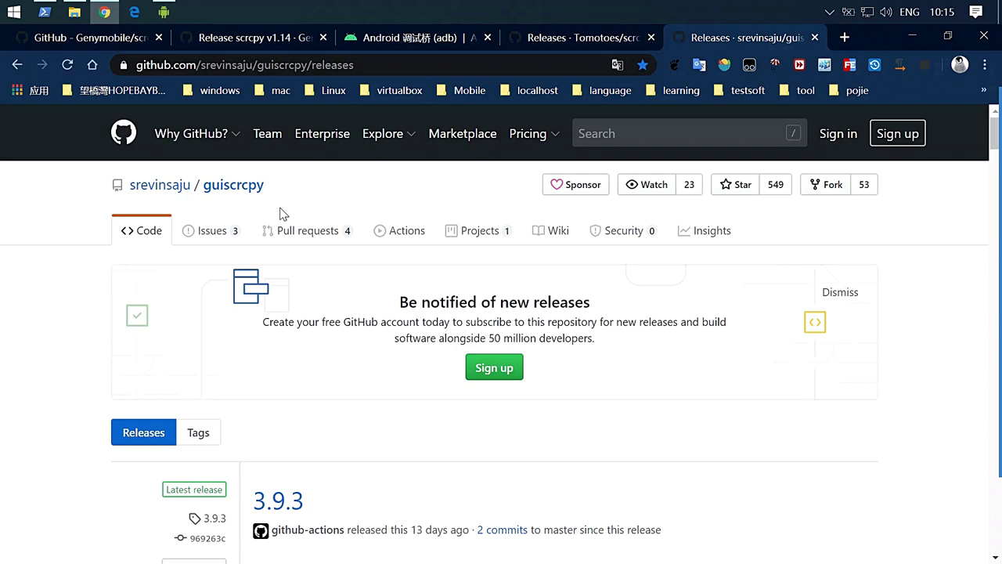
{"action": "scroll", "coordinate": [405, 306], "scroll_direction": "down", "scroll_amount": 3}
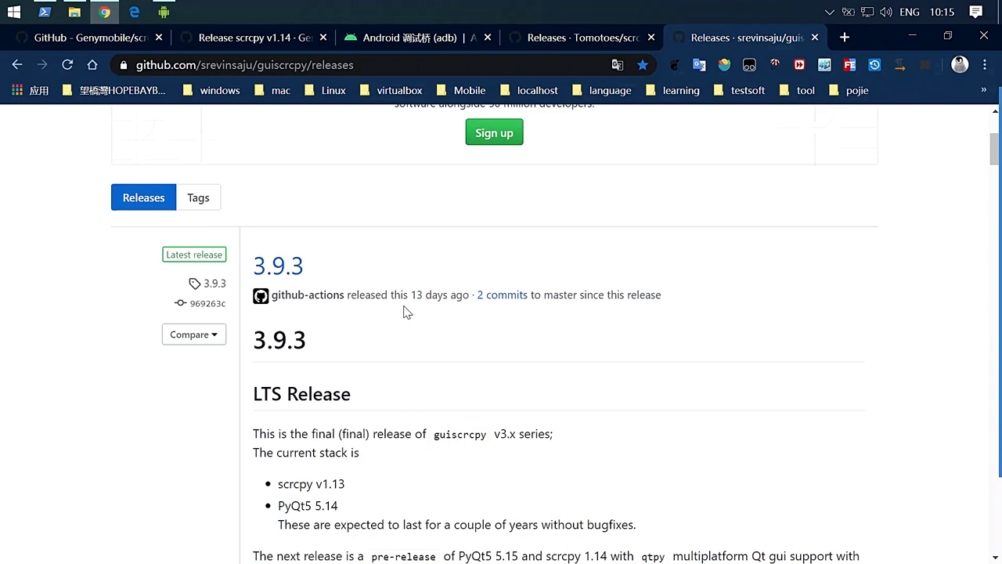
{"action": "scroll", "coordinate": [405, 311], "scroll_direction": "down", "scroll_amount": 2}
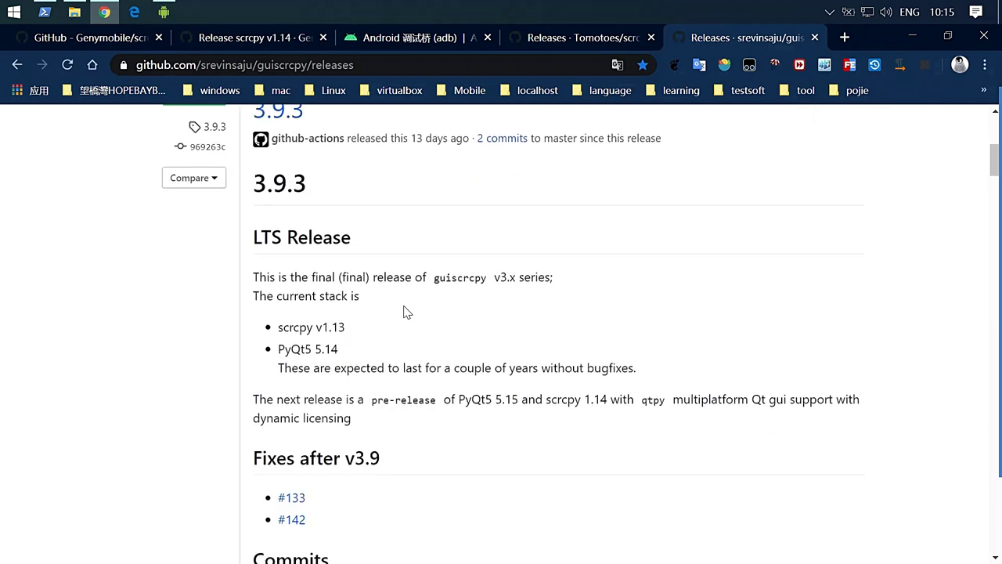
{"action": "scroll", "coordinate": [405, 312], "scroll_direction": "down", "scroll_amount": 3}
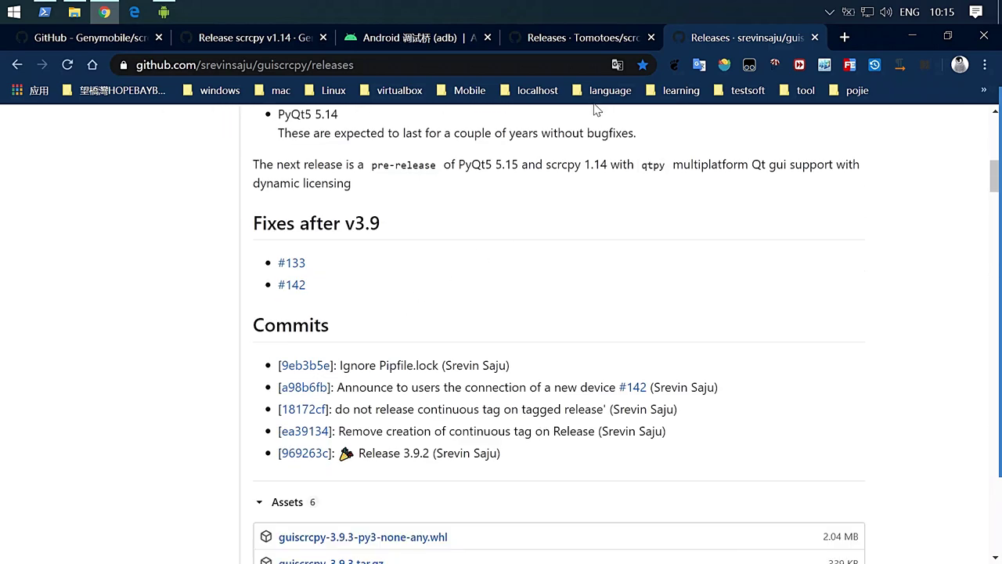
Step: Open the scrcpy v1.14 release page and review its change list and downloadable assets
{"action": "left_click", "coordinate": [266, 37]}
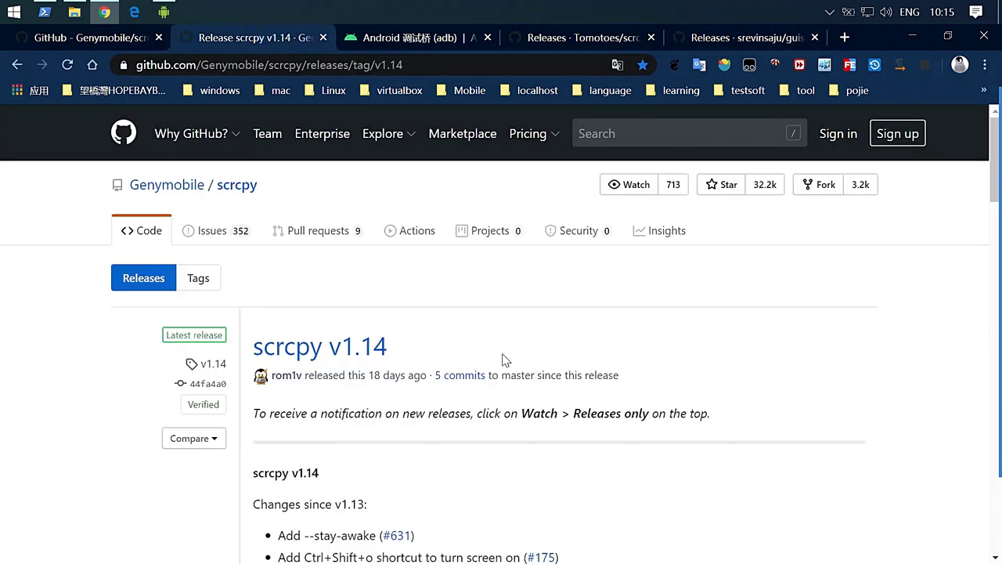
{"action": "scroll", "coordinate": [502, 359], "scroll_direction": "down", "scroll_amount": 7}
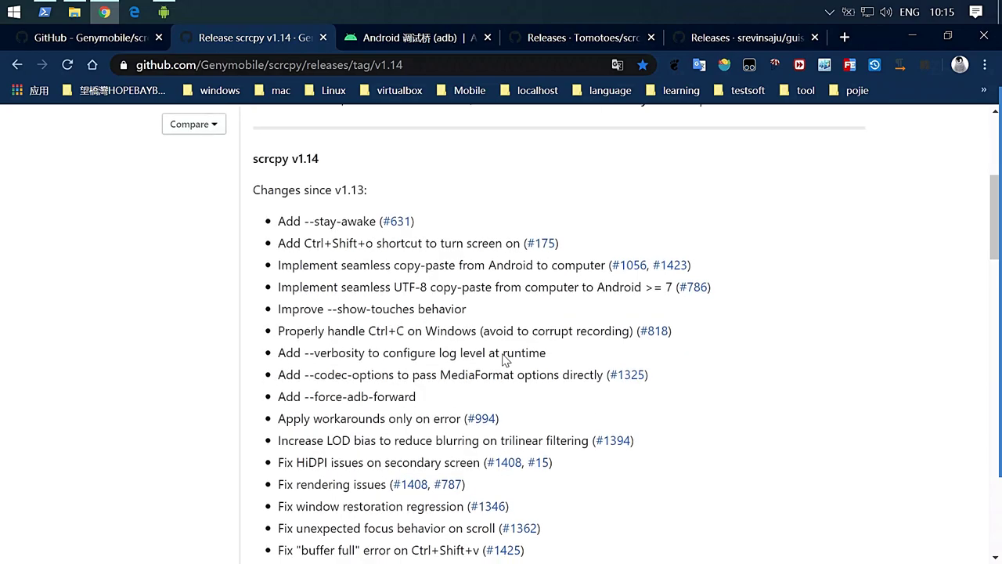
{"action": "scroll", "coordinate": [504, 356], "scroll_direction": "up", "scroll_amount": 3}
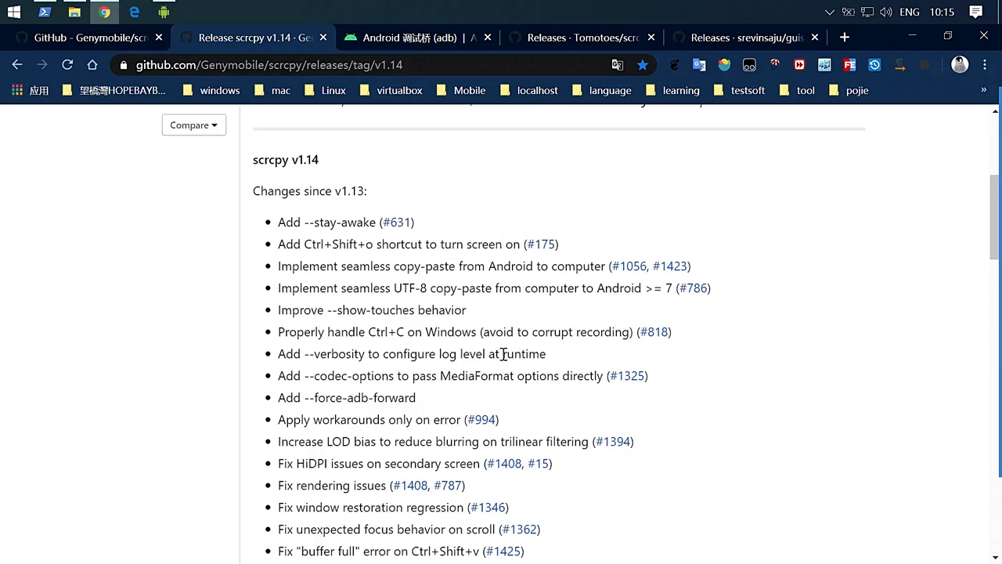
{"action": "scroll", "coordinate": [503, 354], "scroll_direction": "down", "scroll_amount": 15}
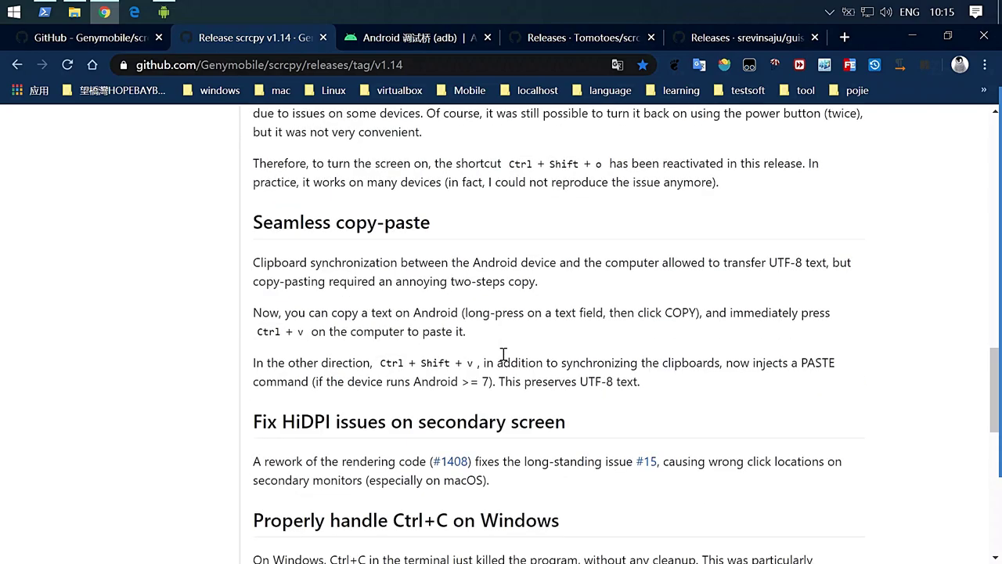
{"action": "scroll", "coordinate": [504, 354], "scroll_direction": "down", "scroll_amount": 6}
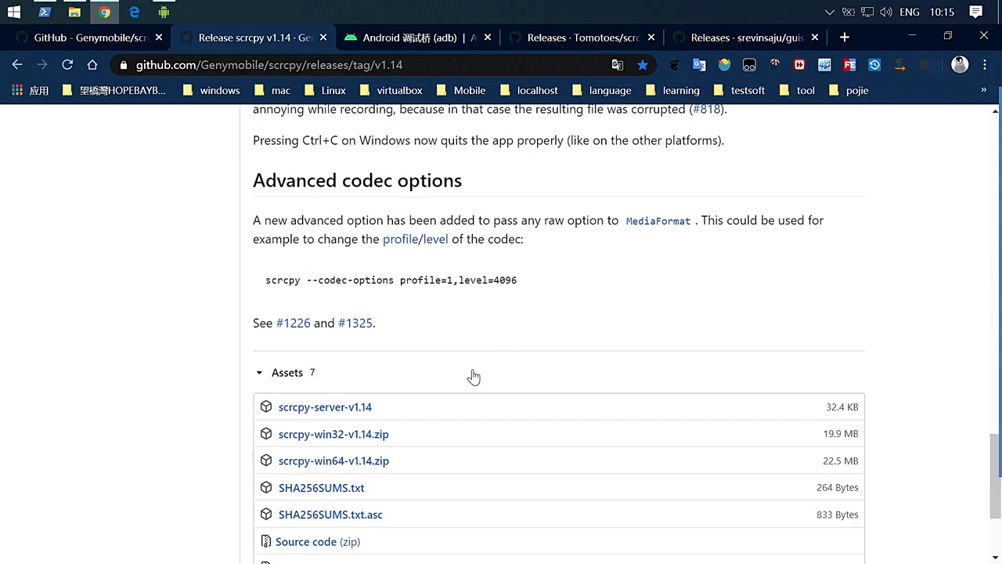
{"action": "scroll", "coordinate": [472, 376], "scroll_direction": "down", "scroll_amount": 2}
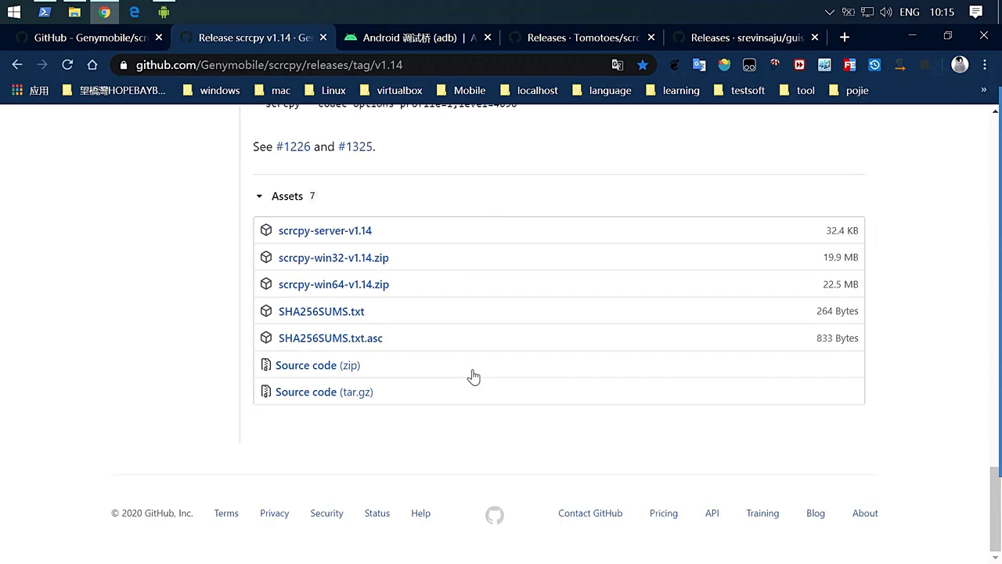
{"action": "left_click", "coordinate": [366, 232]}
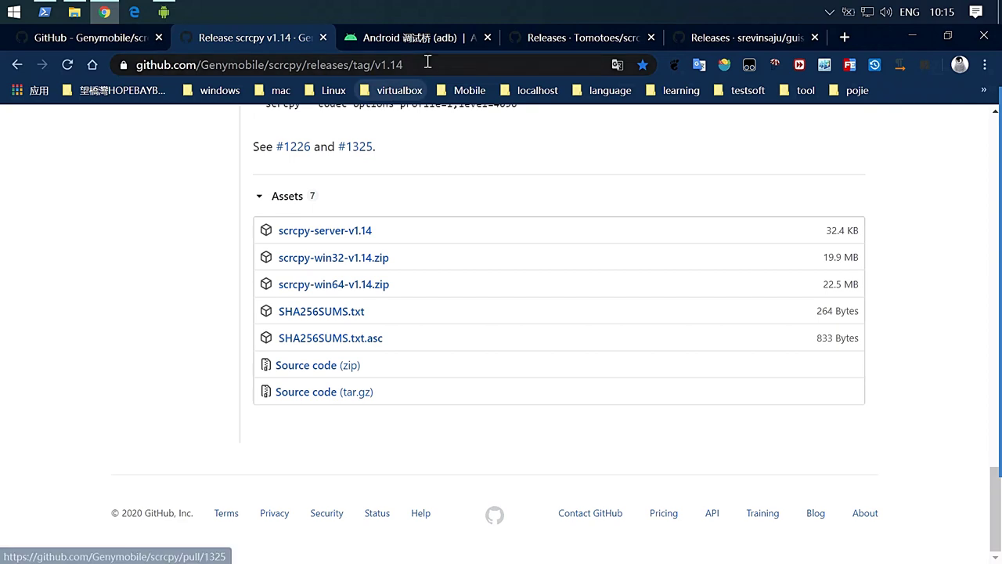
Step: Switch to the Tomotoes/scrcpy-gui releases page and examine the Scrcpy-GUI 1.5.1 notes and downloadable assets
{"action": "left_click", "coordinate": [370, 233]}
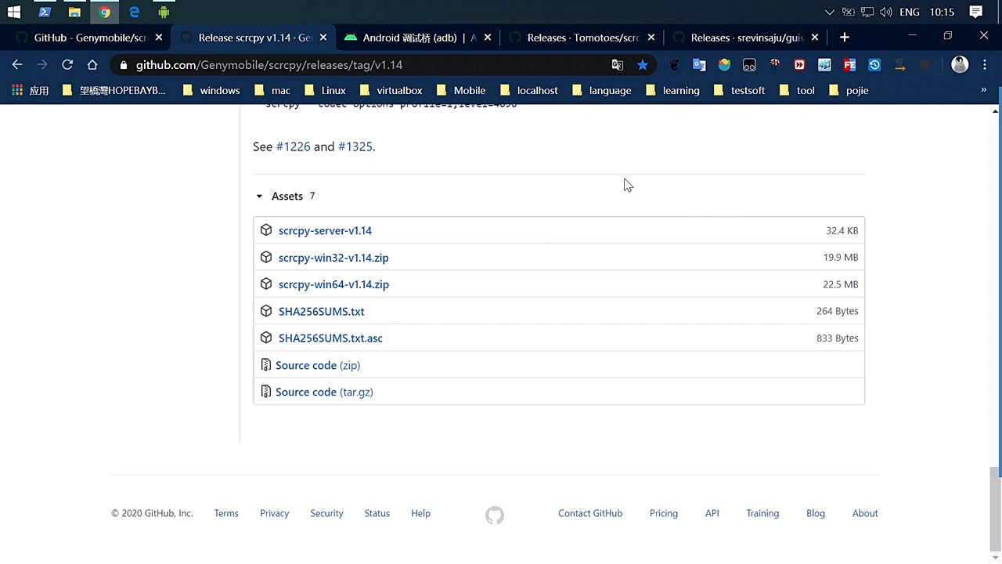
{"action": "left_click", "coordinate": [575, 41]}
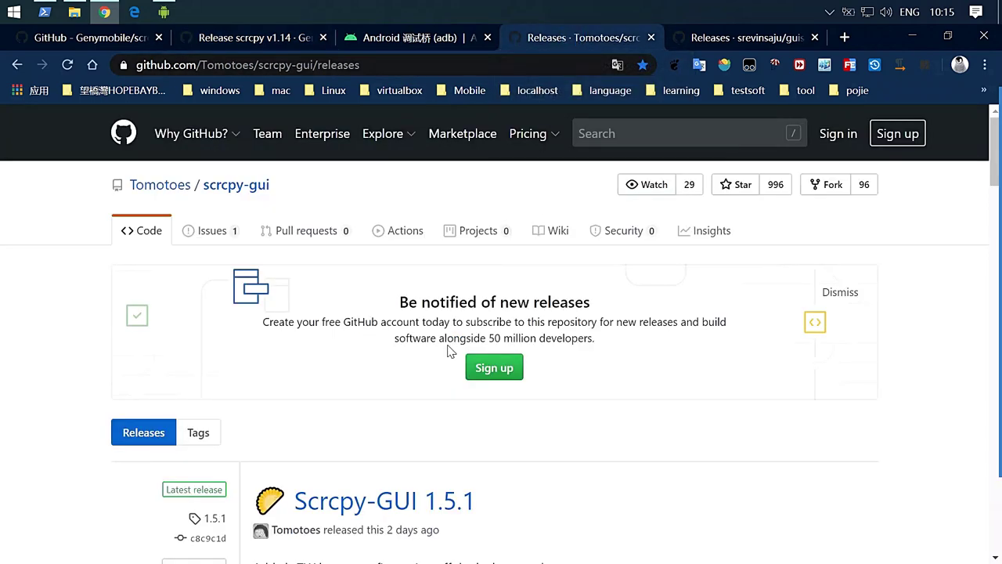
{"action": "scroll", "coordinate": [452, 368], "scroll_direction": "down", "scroll_amount": 1}
{"action": "scroll", "coordinate": [452, 368], "scroll_direction": "down", "scroll_amount": 2}
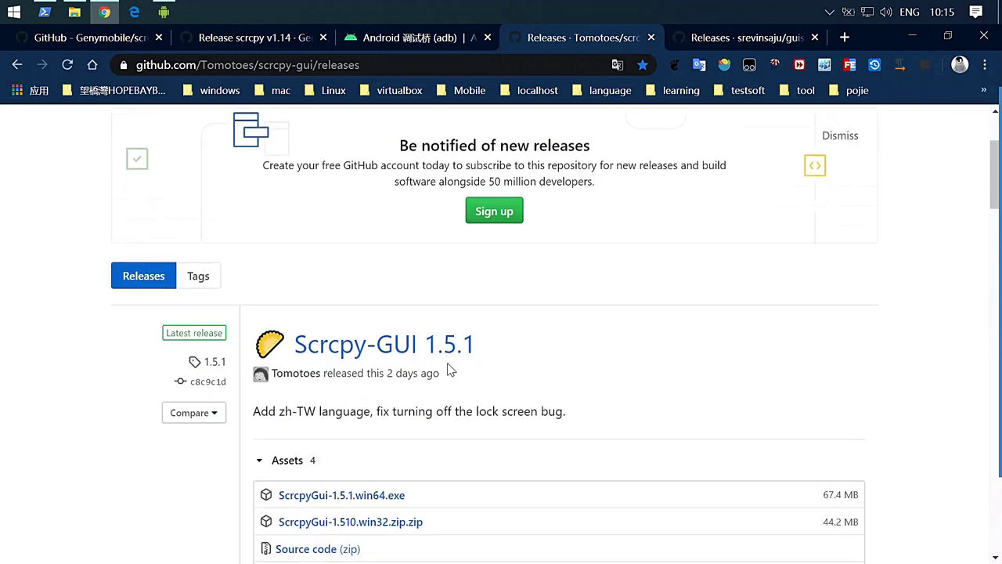
{"action": "scroll", "coordinate": [452, 369], "scroll_direction": "down", "scroll_amount": 1}
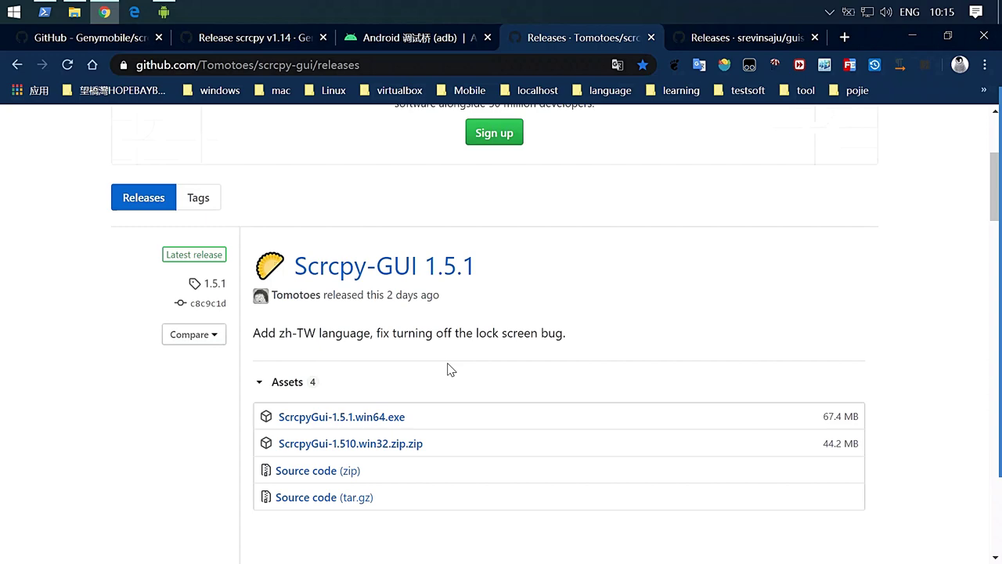
{"action": "scroll", "coordinate": [452, 369], "scroll_direction": "down", "scroll_amount": 3}
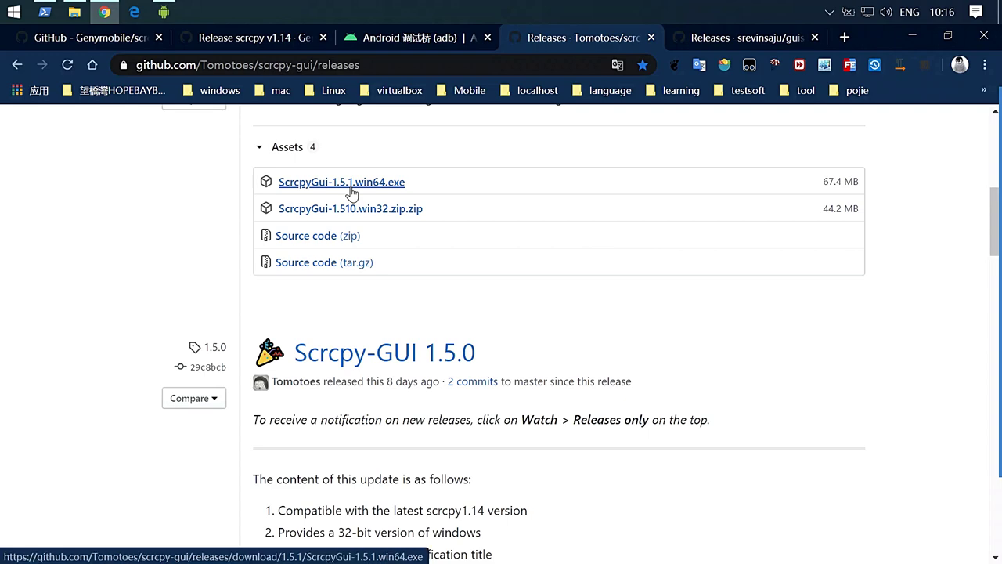
Step: Switch to the srevinsaju/guiscrcpy releases page and review the 3.9.3 release notes, its downloadable assets and the older releases below
{"action": "left_click", "coordinate": [729, 36]}
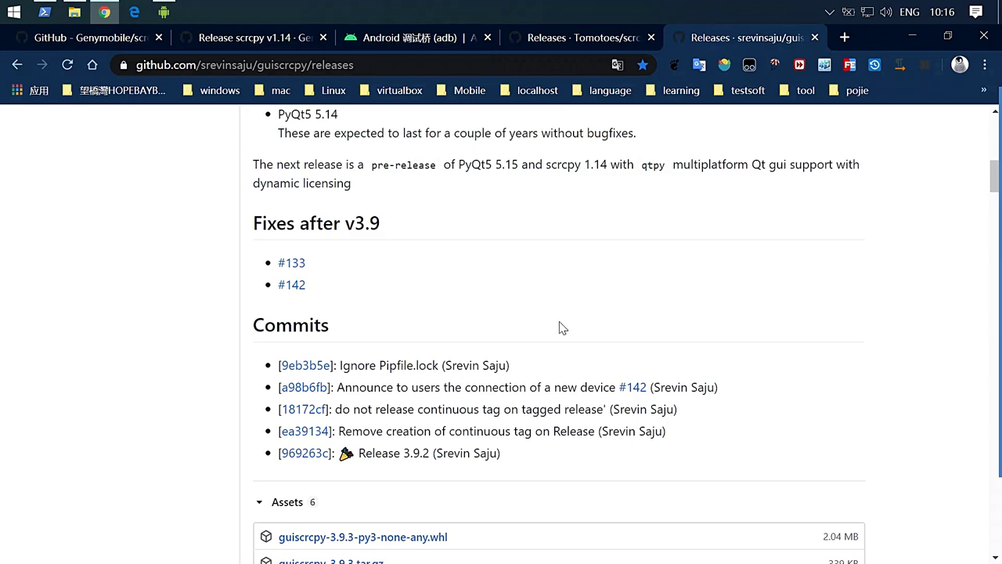
{"action": "scroll", "coordinate": [560, 330], "scroll_direction": "up", "scroll_amount": 7}
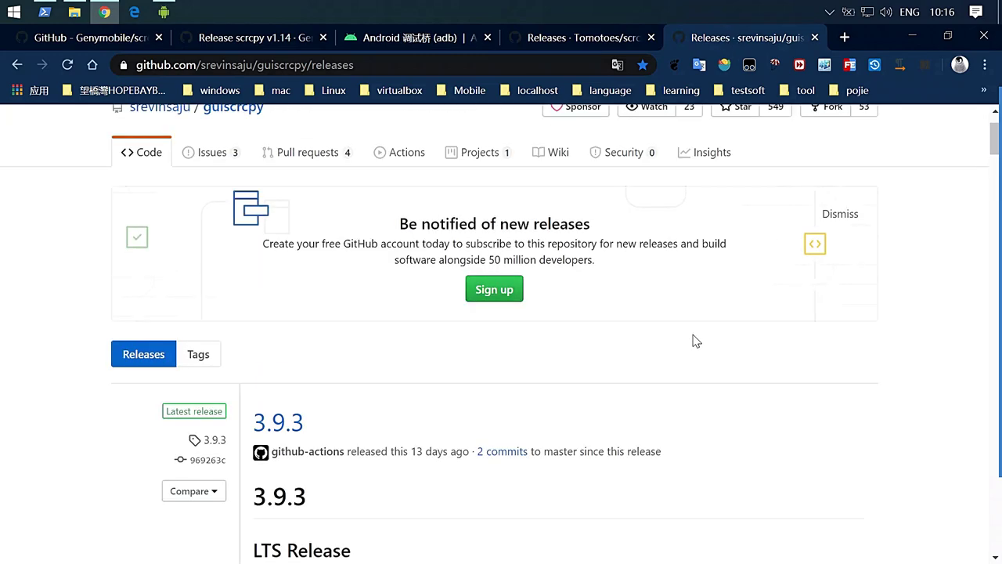
{"action": "scroll", "coordinate": [693, 341], "scroll_direction": "up", "scroll_amount": 1}
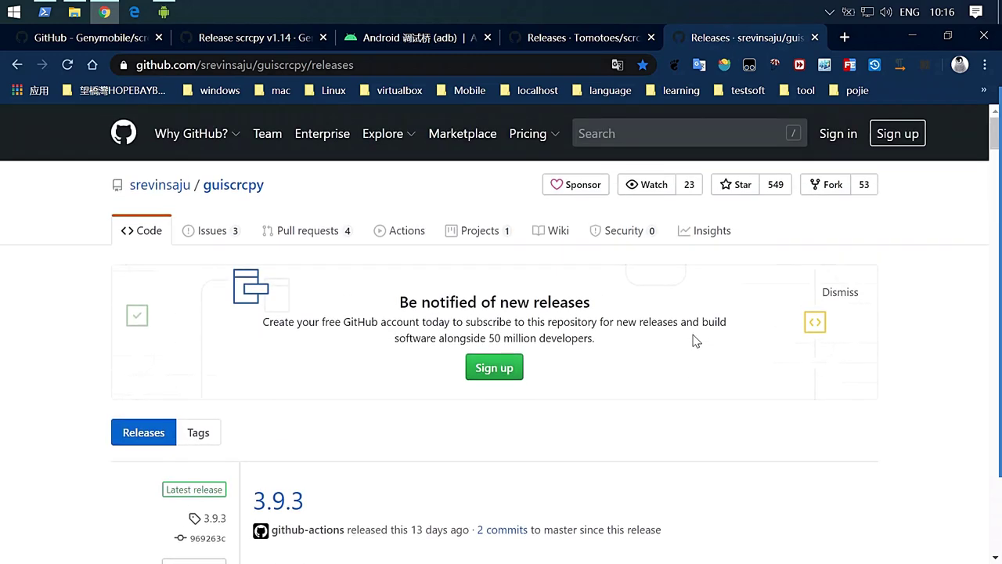
{"action": "scroll", "coordinate": [693, 341], "scroll_direction": "down", "scroll_amount": 5}
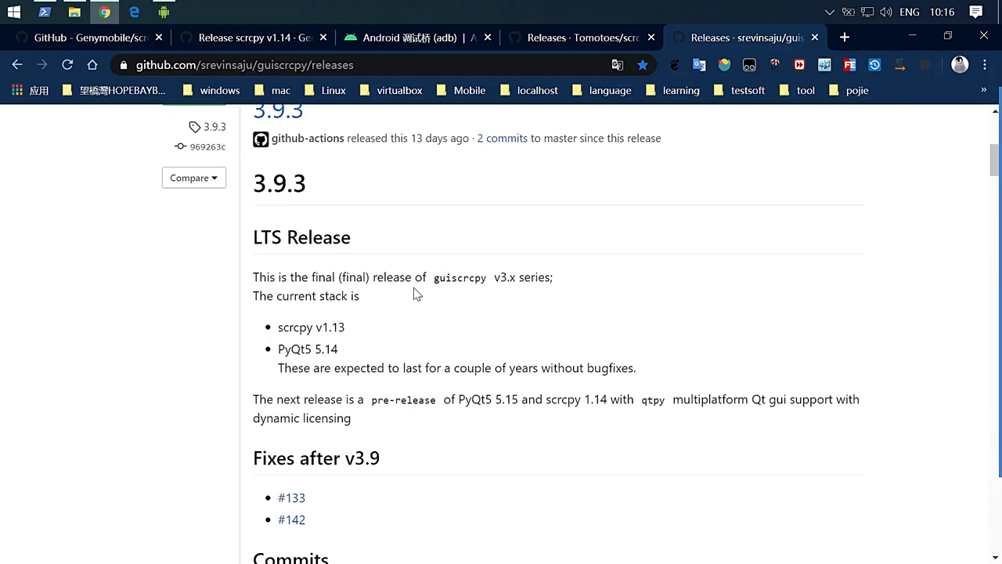
{"action": "scroll", "coordinate": [414, 287], "scroll_direction": "down", "scroll_amount": 4}
{"action": "scroll", "coordinate": [415, 290], "scroll_direction": "down", "scroll_amount": 4}
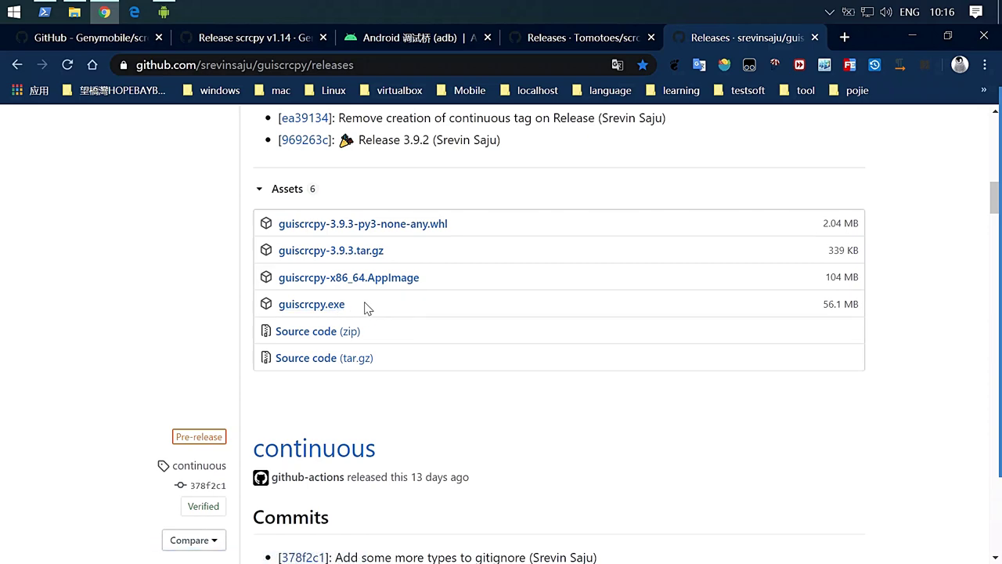
{"action": "scroll", "coordinate": [364, 308], "scroll_direction": "down", "scroll_amount": 2}
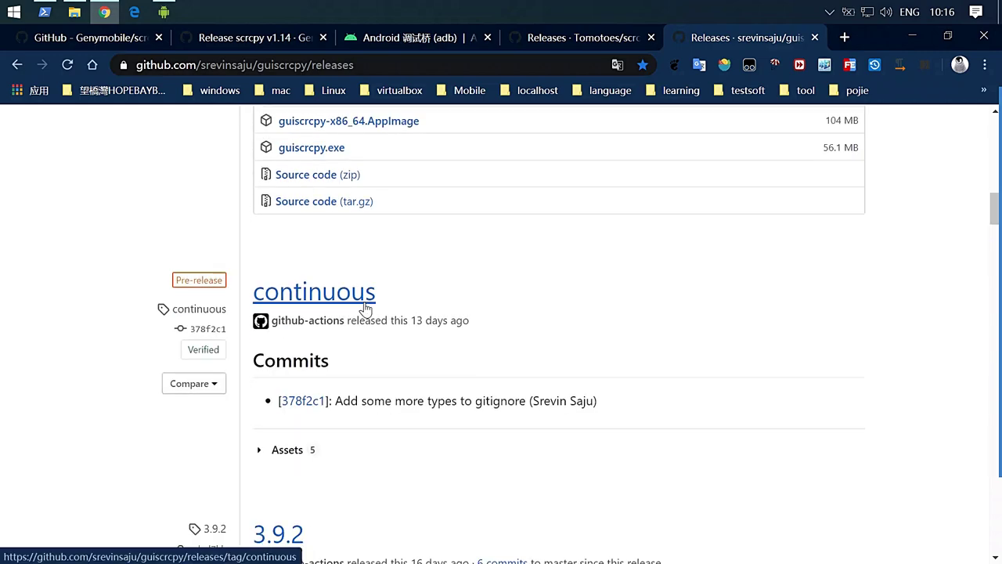
{"action": "scroll", "coordinate": [364, 308], "scroll_direction": "down", "scroll_amount": 3}
{"action": "scroll", "coordinate": [364, 308], "scroll_direction": "up", "scroll_amount": 5}
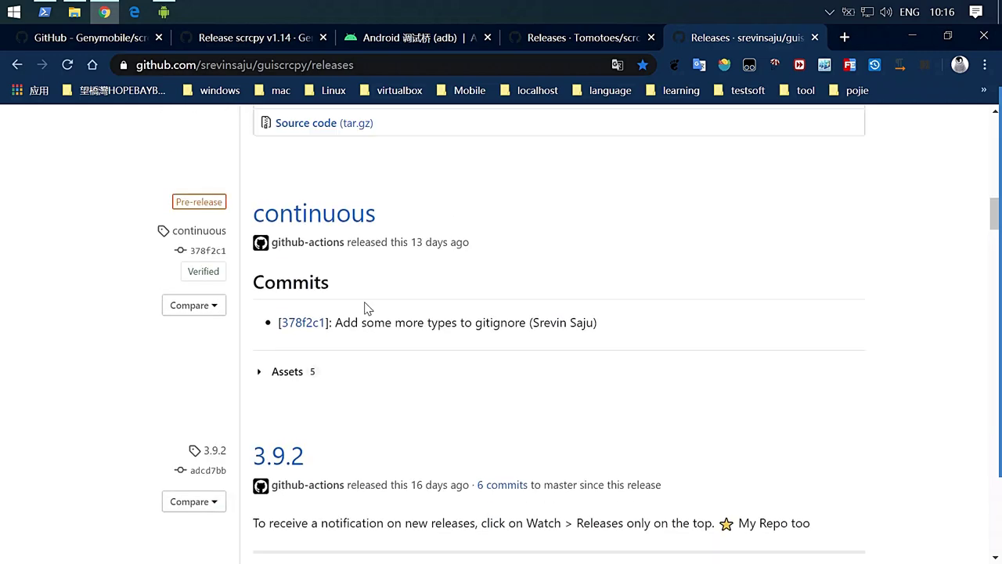
Step: Minimise the Chrome, PowerShell and phone mirror windows, and launch guiscrcpy
{"action": "left_click", "coordinate": [913, 37]}
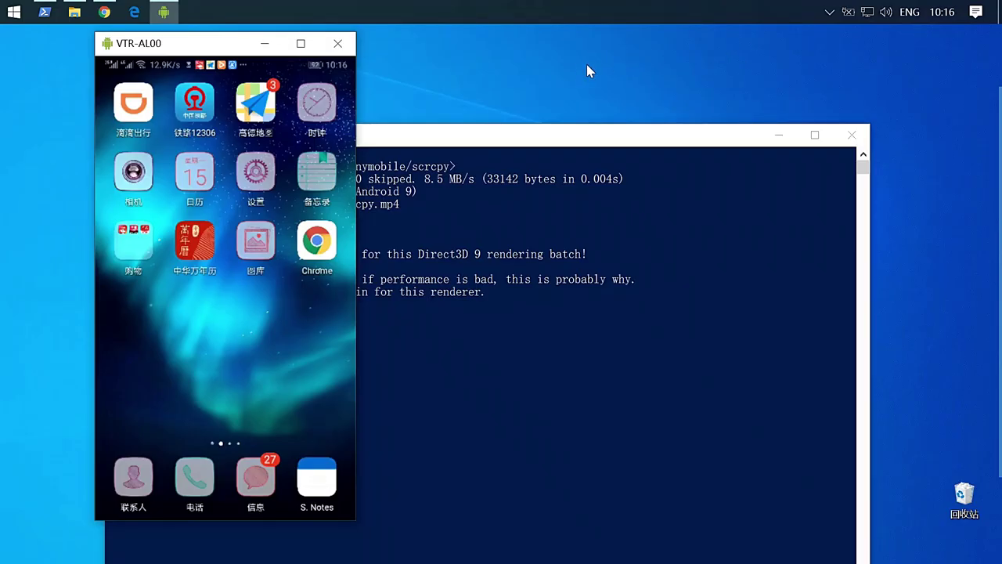
{"action": "left_click", "coordinate": [780, 135]}
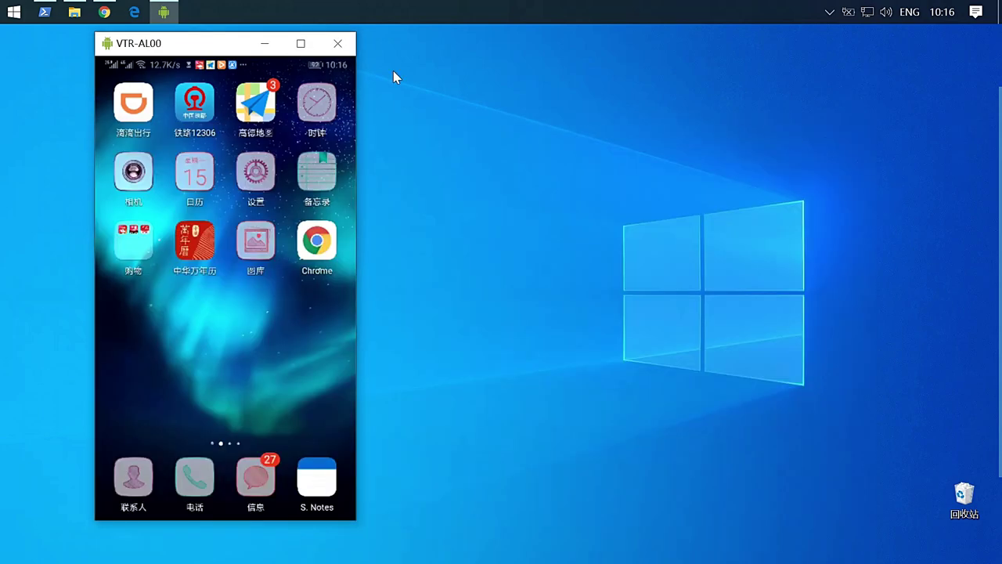
{"action": "left_click", "coordinate": [264, 43]}
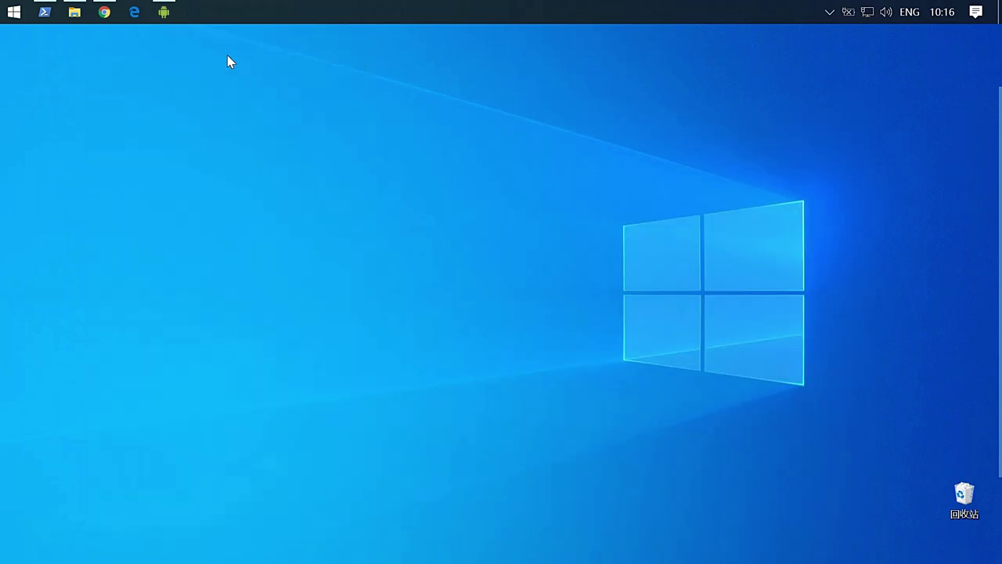
{"action": "left_click", "coordinate": [10, 11]}
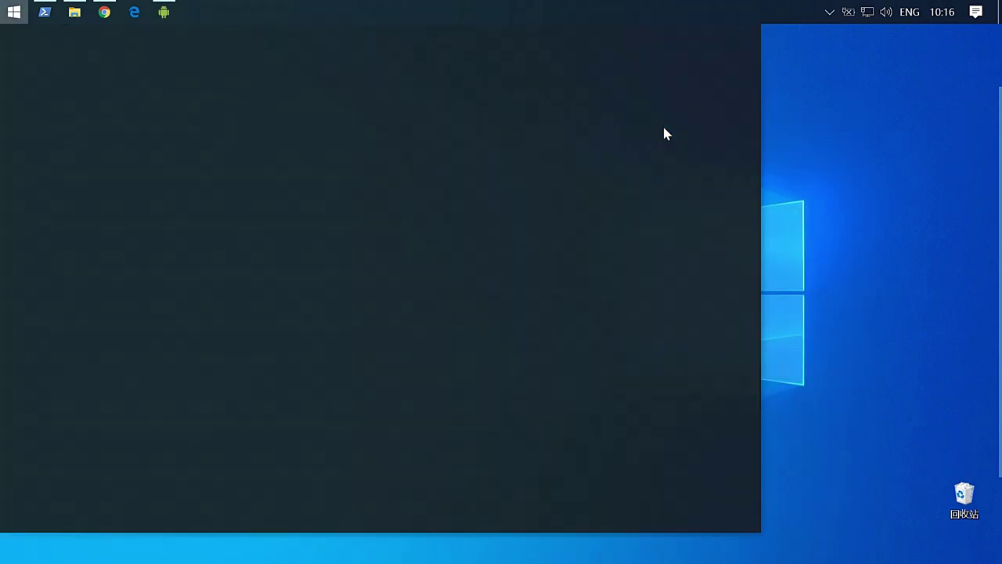
{"action": "scroll", "coordinate": [624, 470], "scroll_direction": "down", "scroll_amount": 5}
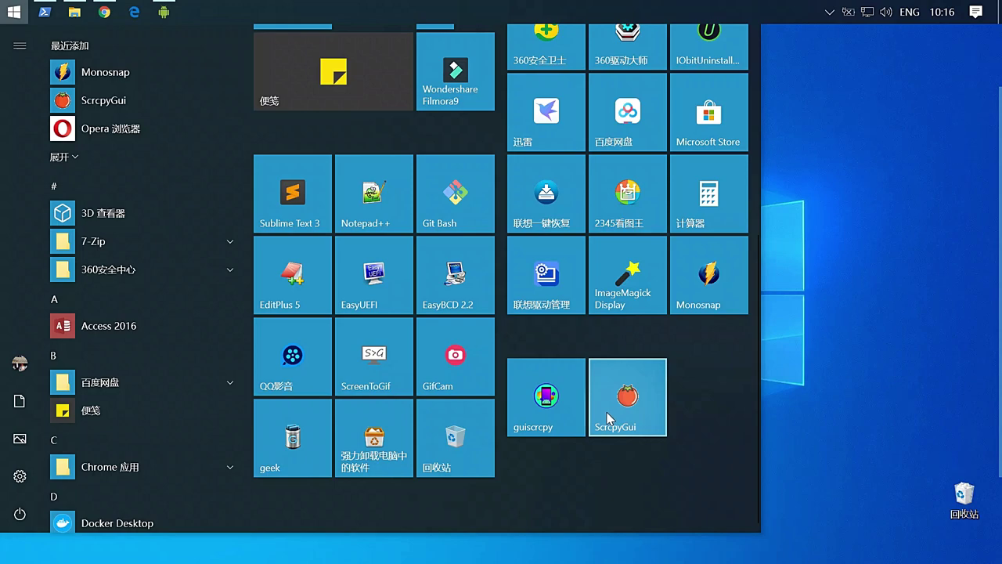
{"action": "left_click", "coordinate": [566, 428]}
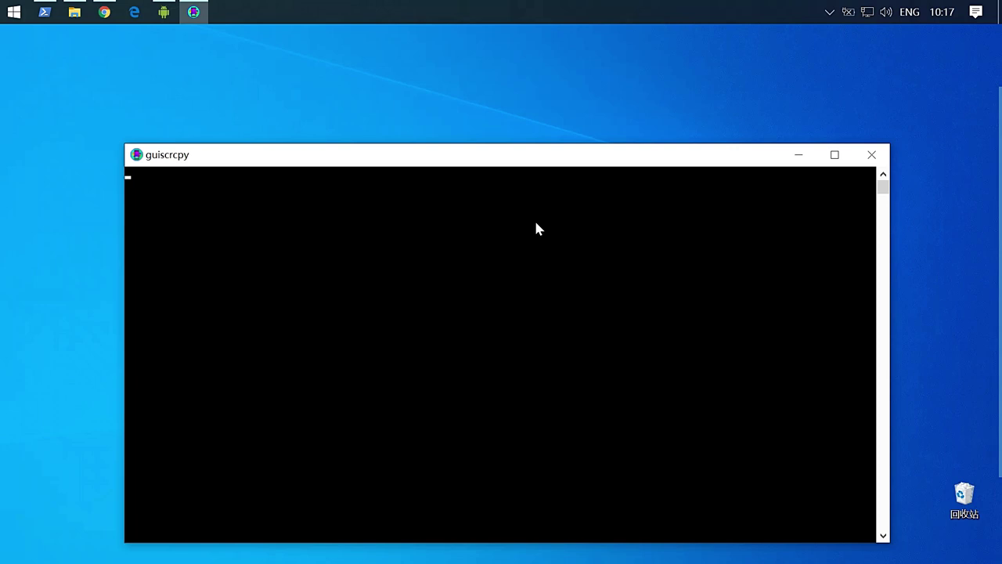
Step: Move and shrink the guiscrcpy console window, and place the narrowed guiscrcpy main window beside it
{"action": "left_click_drag", "start_coordinate": [506, 161], "coordinate": [408, 61]}
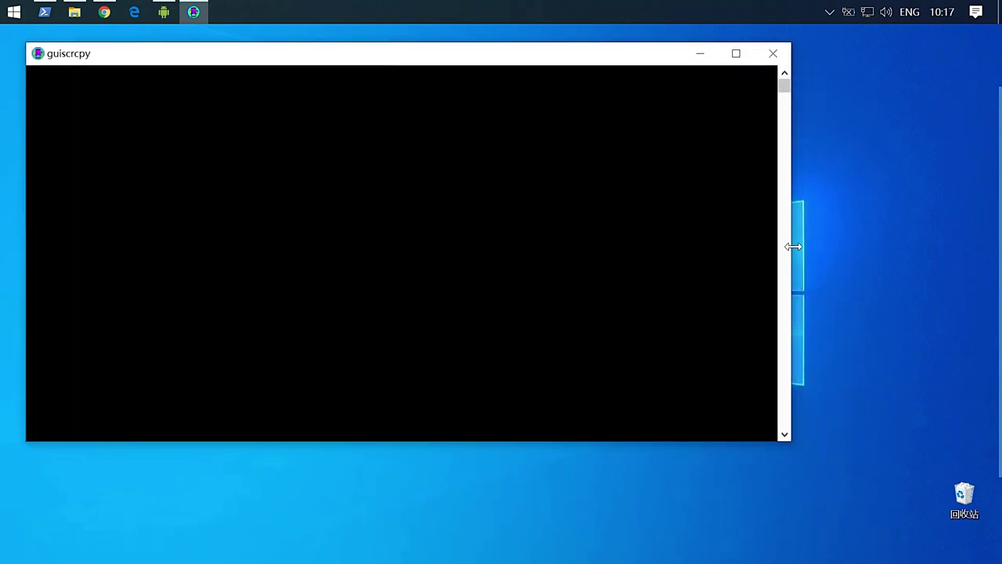
{"action": "left_click_drag", "start_coordinate": [790, 244], "coordinate": [373, 223]}
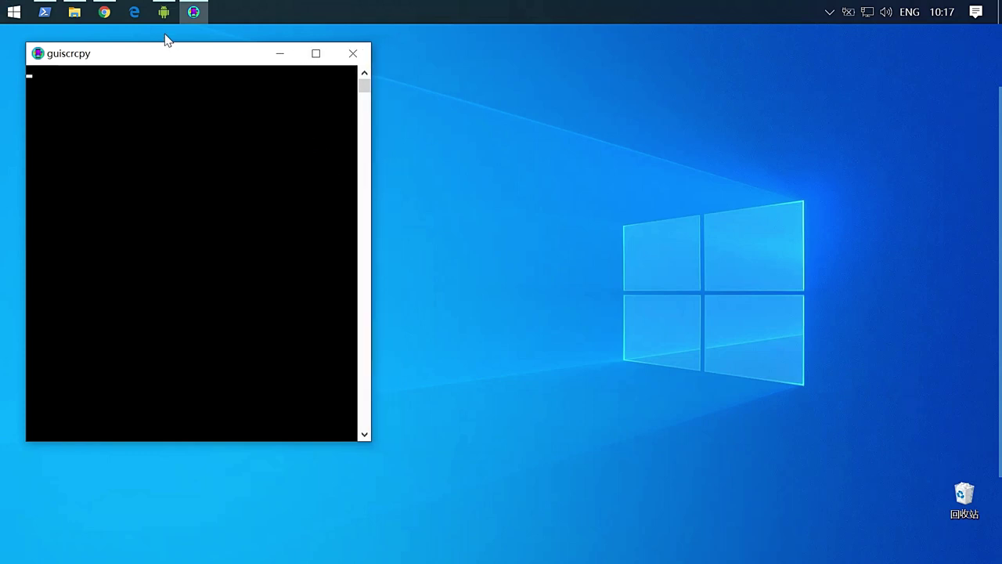
{"action": "left_click_drag", "start_coordinate": [182, 42], "coordinate": [162, 64]}
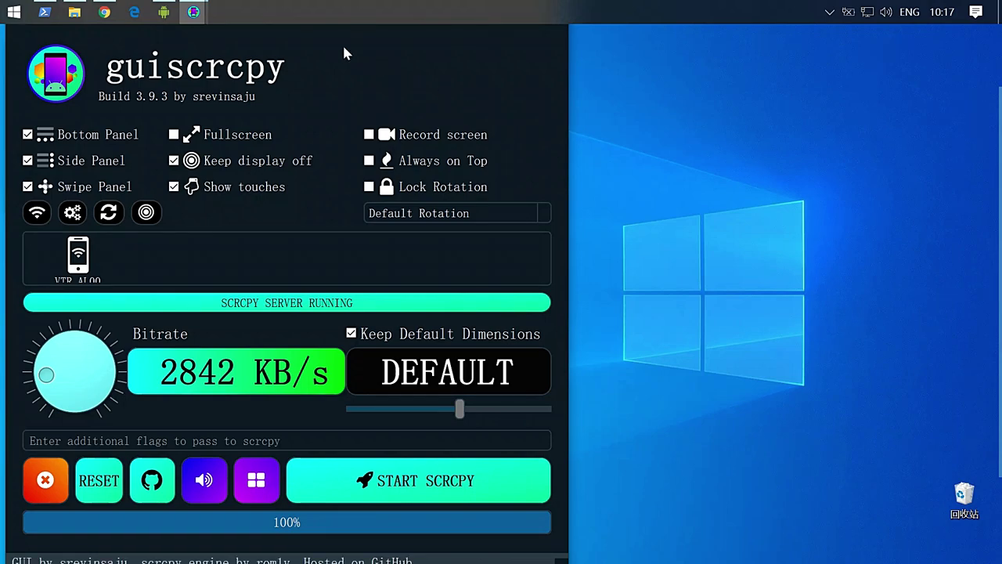
{"action": "left_click_drag", "start_coordinate": [569, 124], "coordinate": [528, 123]}
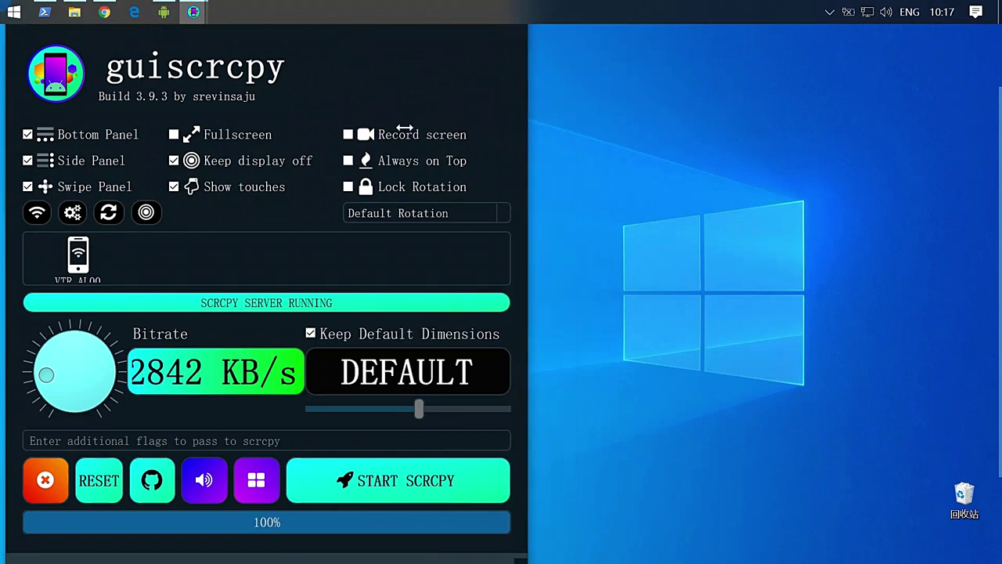
{"action": "left_click_drag", "start_coordinate": [379, 41], "coordinate": [832, 55]}
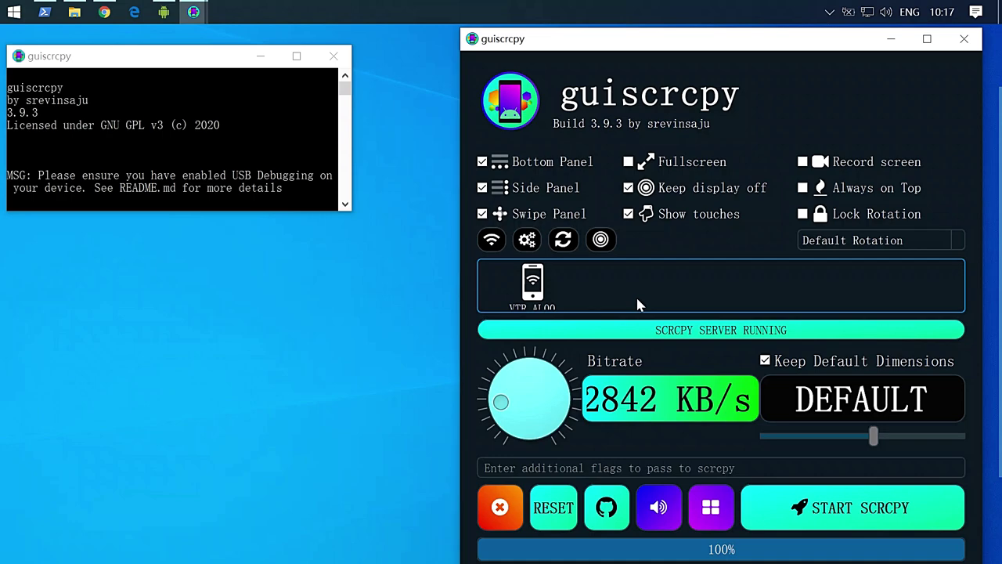
Step: Minimise the guiscrcpy console, and view the listed VTR_AL00 device's details and its available connection actions
{"action": "scroll", "coordinate": [638, 306], "scroll_direction": "down", "scroll_amount": 1}
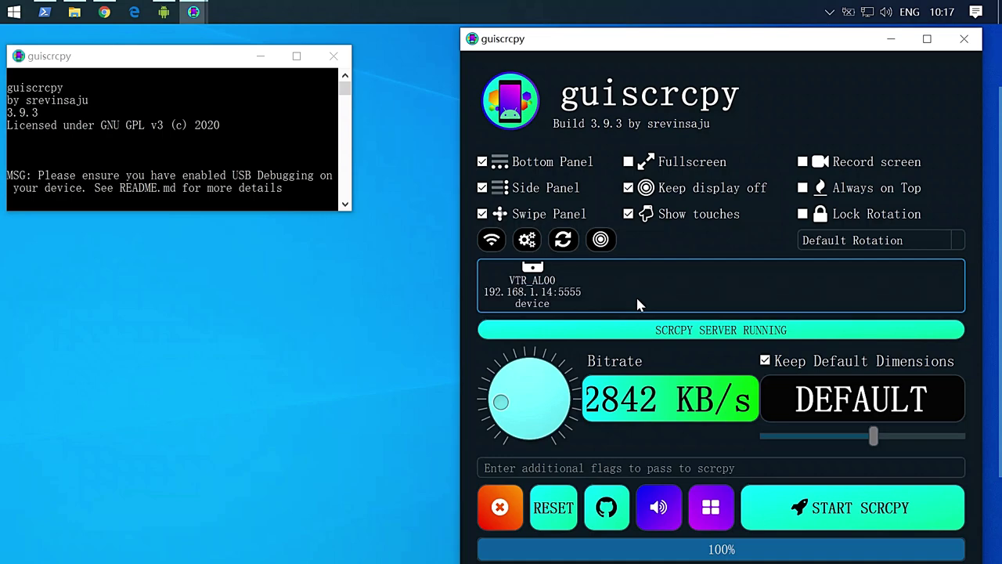
{"action": "scroll", "coordinate": [638, 305], "scroll_direction": "up", "scroll_amount": 1}
{"action": "scroll", "coordinate": [639, 305], "scroll_direction": "down", "scroll_amount": 1}
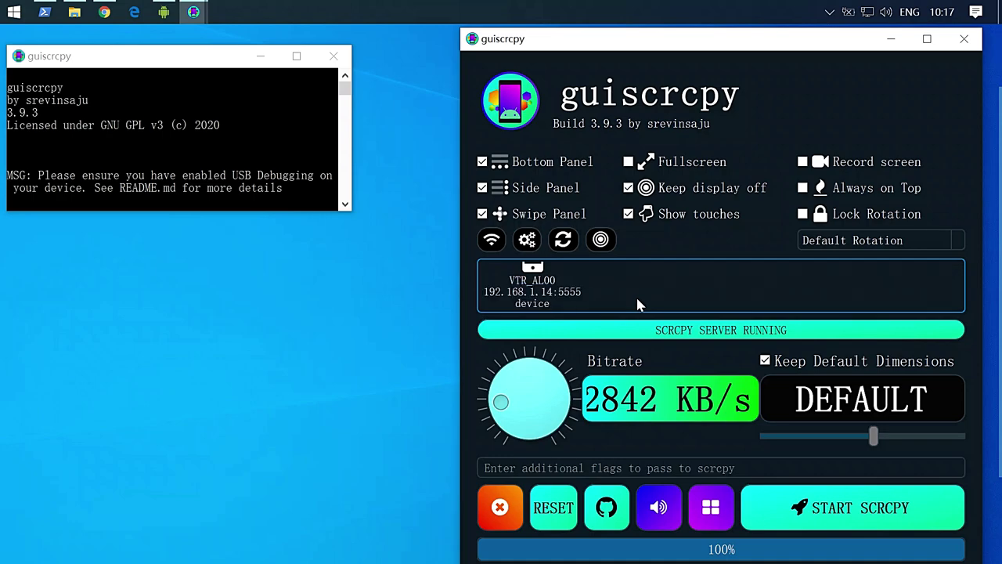
{"action": "left_click", "coordinate": [261, 56]}
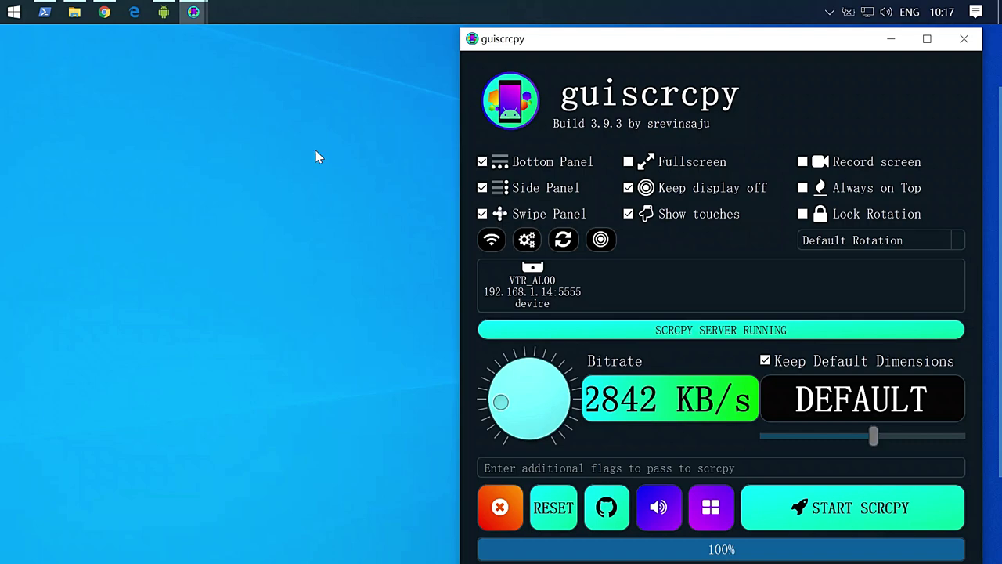
{"action": "right_click", "coordinate": [552, 293]}
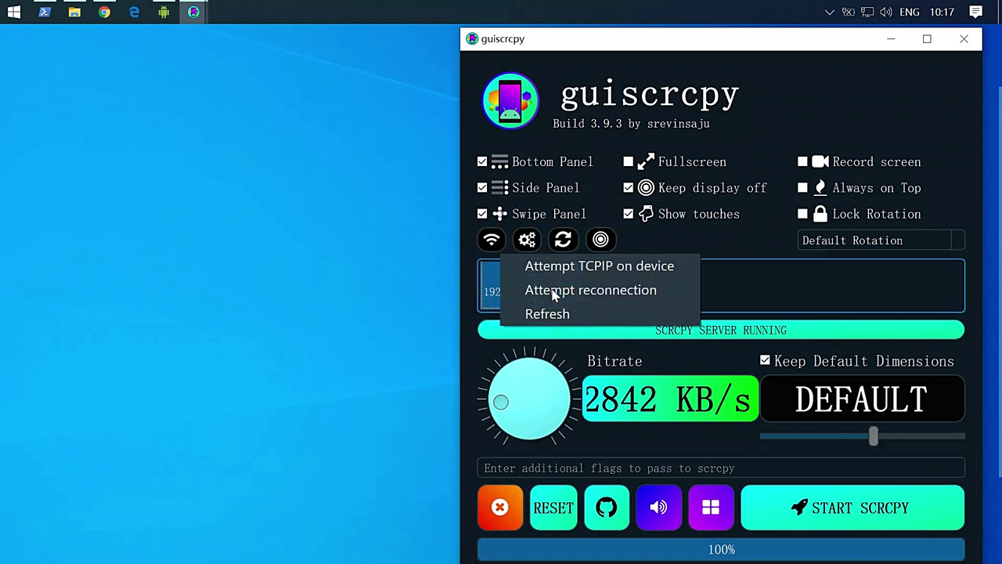
{"action": "left_click", "coordinate": [723, 284]}
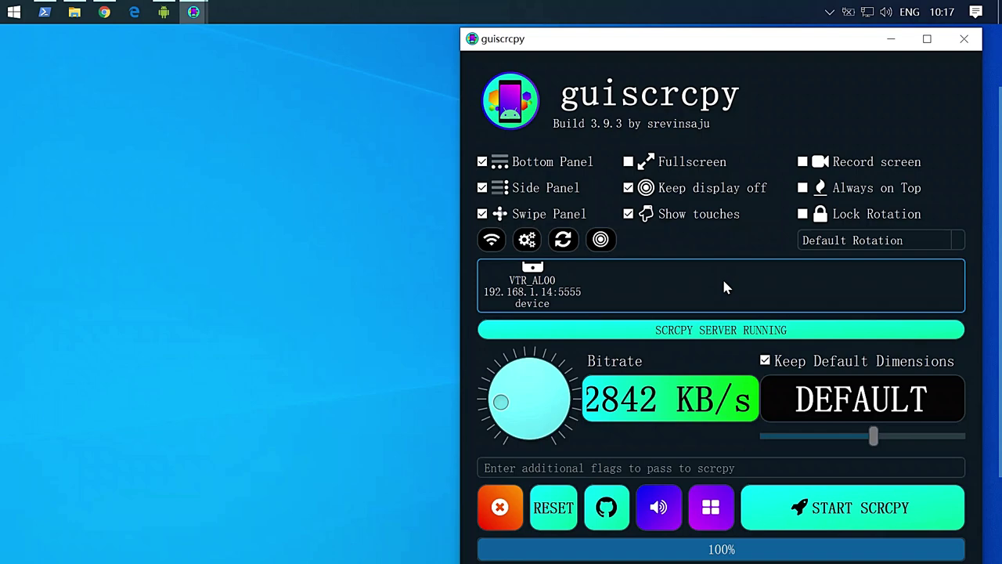
Step: Enable Record screen in guiscrcpy, and turn on the Max Frame / second (FPS) setting with a value of 60
{"action": "left_click", "coordinate": [803, 161]}
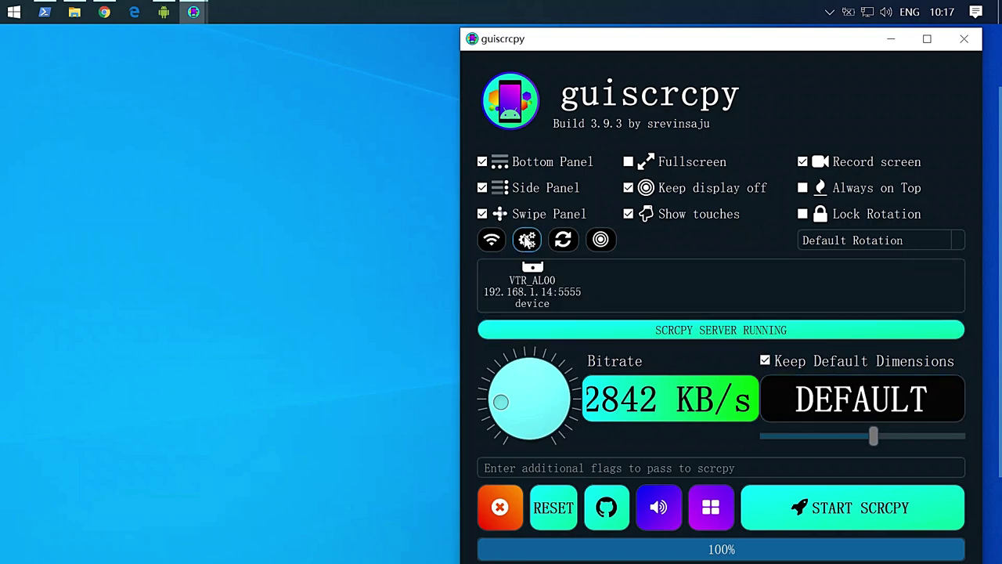
{"action": "left_click", "coordinate": [526, 240]}
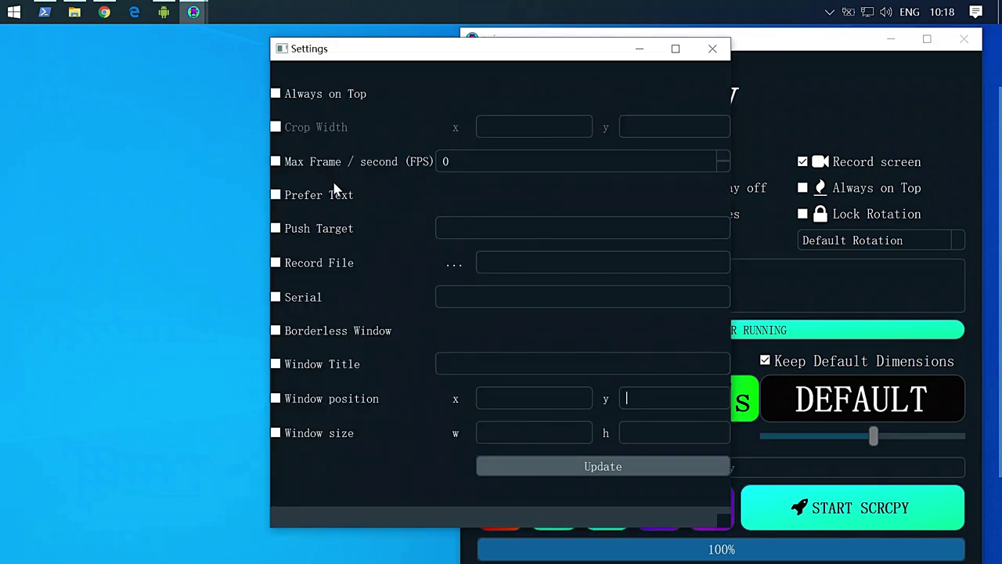
{"action": "left_click", "coordinate": [276, 161]}
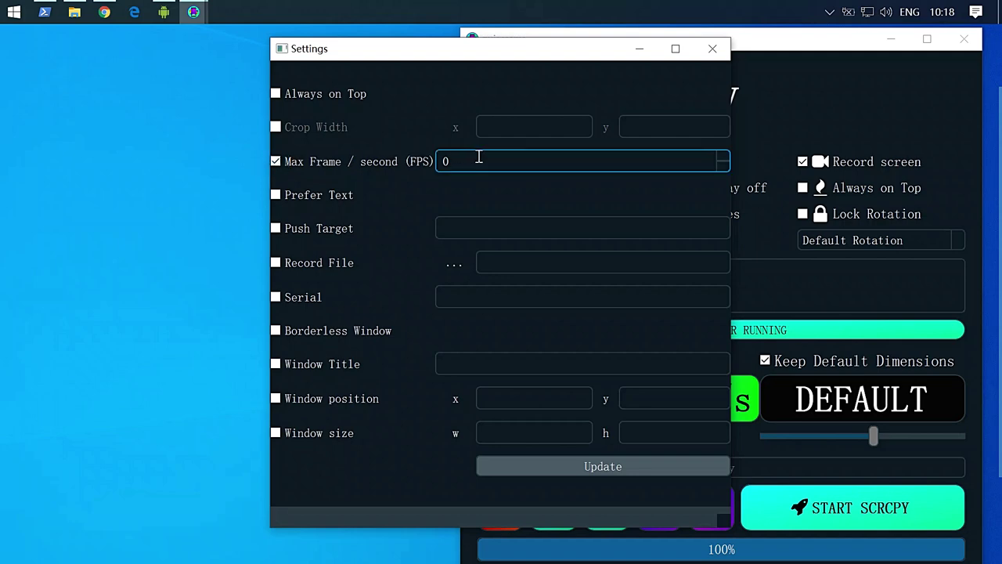
{"action": "left_click", "coordinate": [479, 160]}
{"action": "key", "text": "BackSpace"}
{"action": "type", "text": "60"}
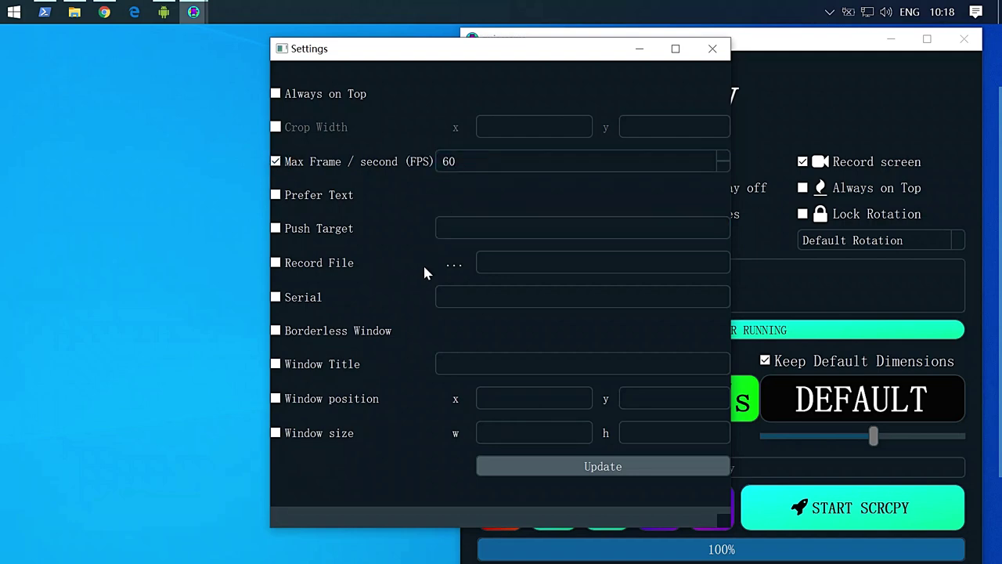
Step: Enable Record File with the output guiscrcpy.mp4 on drive O:, and update the guiscrcpy settings
{"action": "left_click", "coordinate": [276, 263]}
{"action": "left_click", "coordinate": [456, 264]}
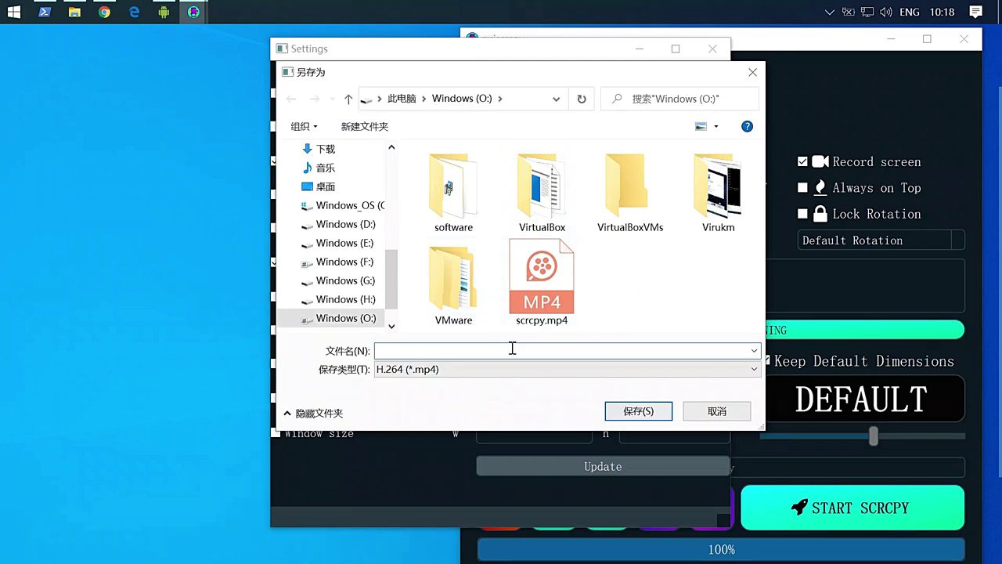
{"action": "type", "text": "guis"}
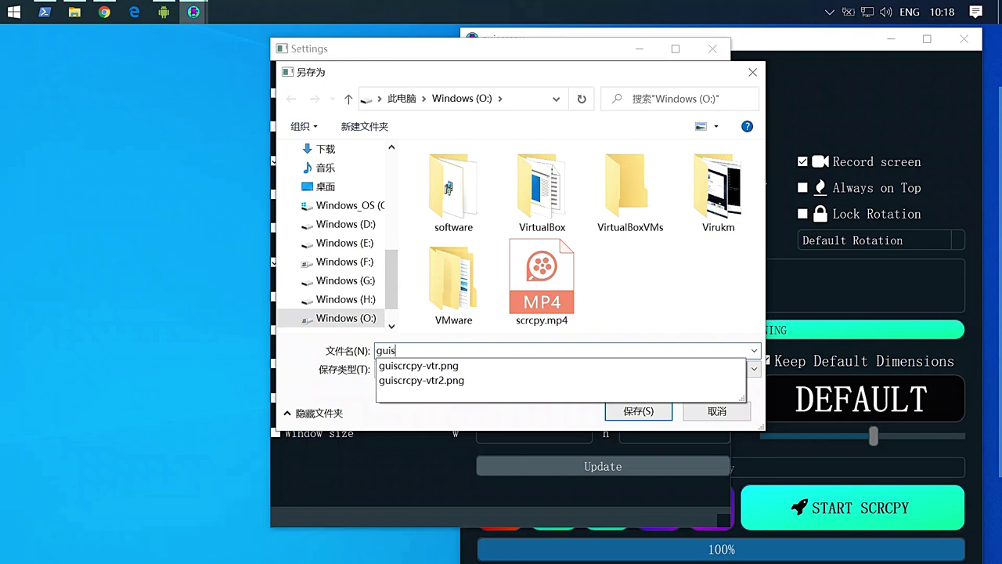
{"action": "type", "text": "crcpy.mp4"}
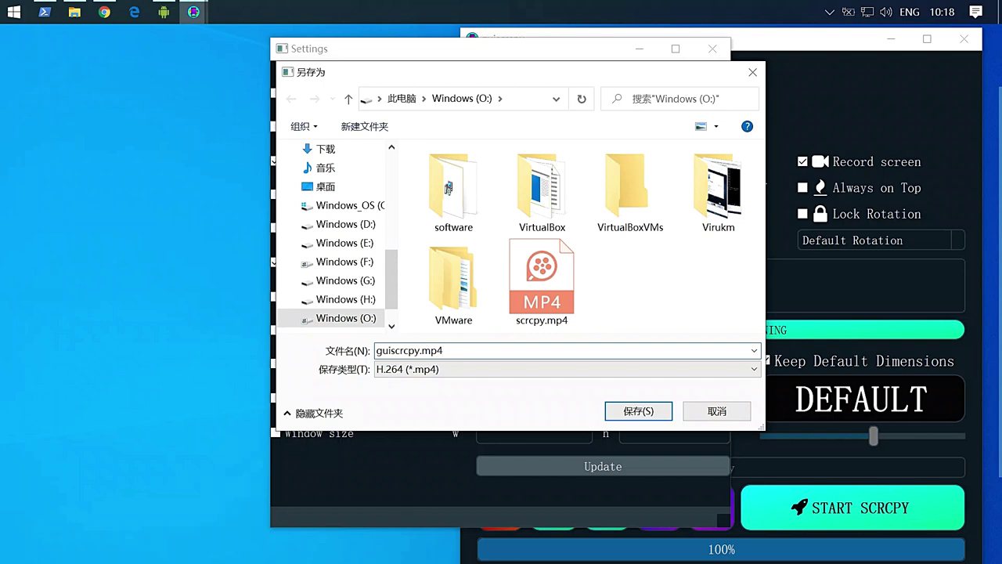
{"action": "left_click", "coordinate": [619, 413]}
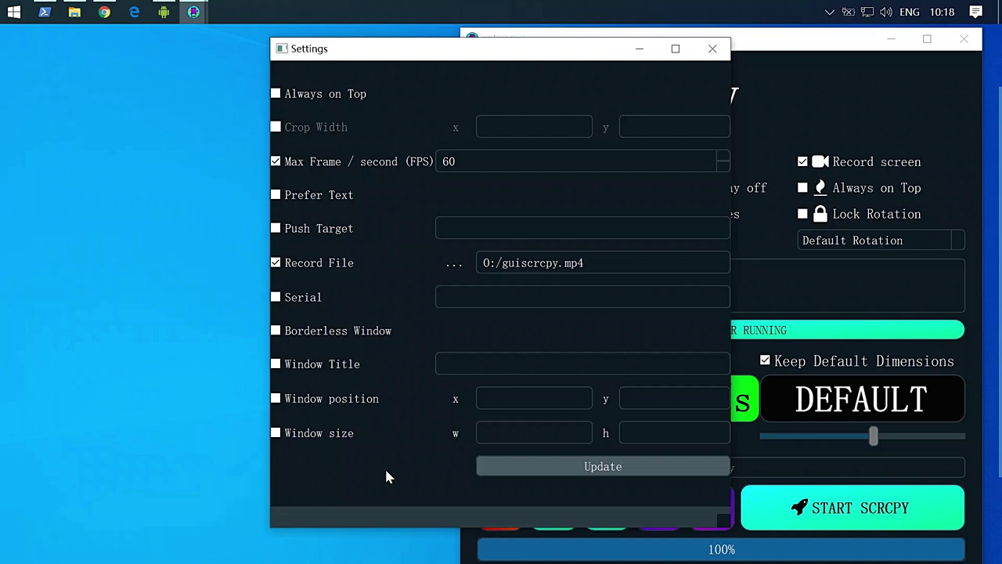
{"action": "left_click", "coordinate": [546, 468]}
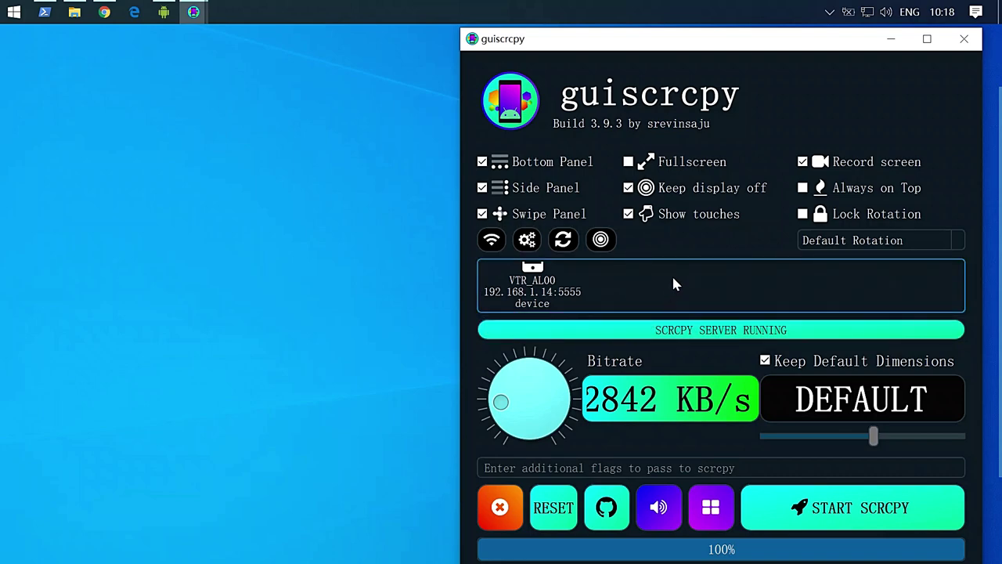
Step: Start scrcpy, and move the phone mirror and the floating bottom and swipe panels clear of the guiscrcpy window
{"action": "left_click", "coordinate": [824, 511]}
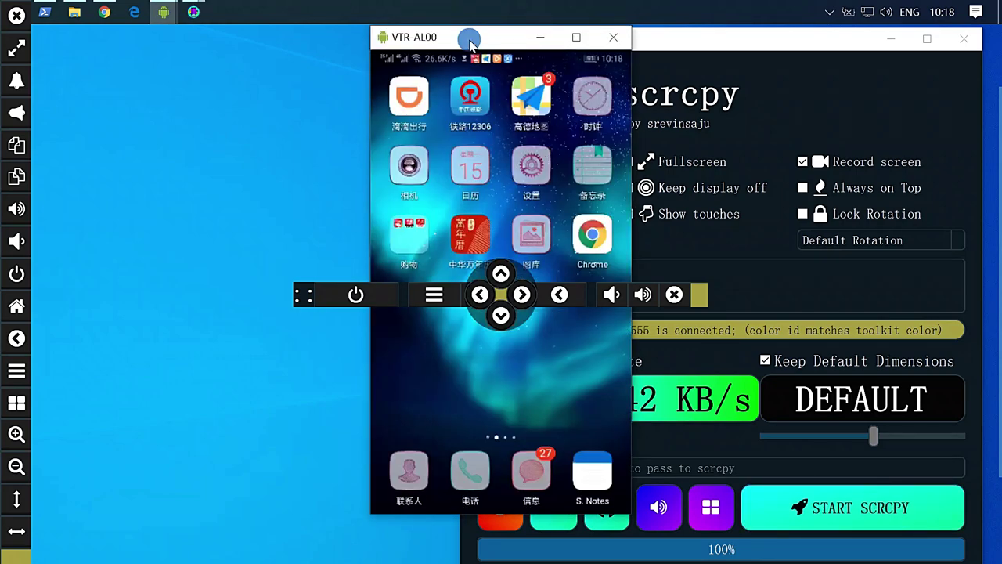
{"action": "left_click_drag", "start_coordinate": [472, 45], "coordinate": [170, 45]}
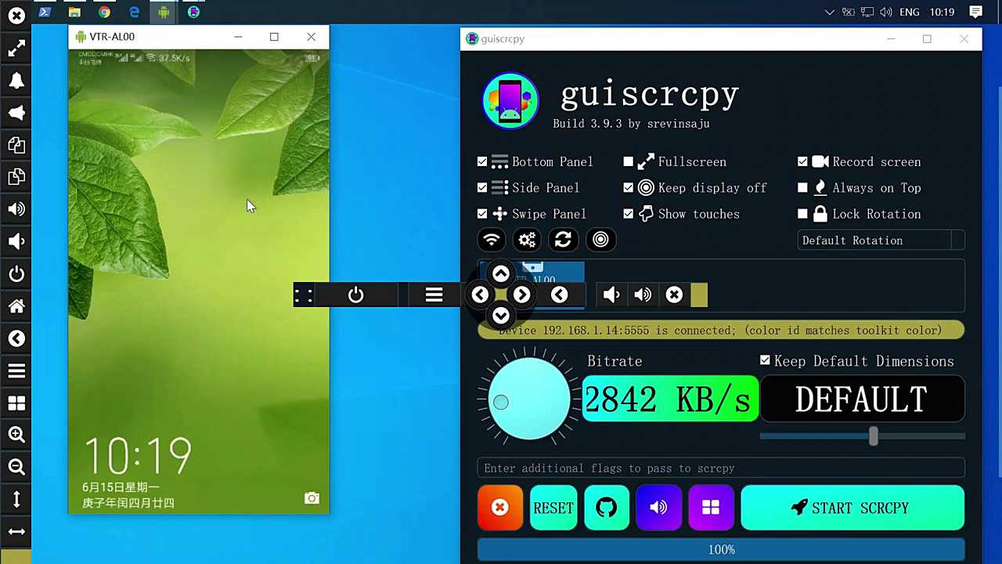
{"action": "left_click_drag", "start_coordinate": [305, 294], "coordinate": [52, 525]}
{"action": "left_click_drag", "start_coordinate": [474, 274], "coordinate": [346, 267]}
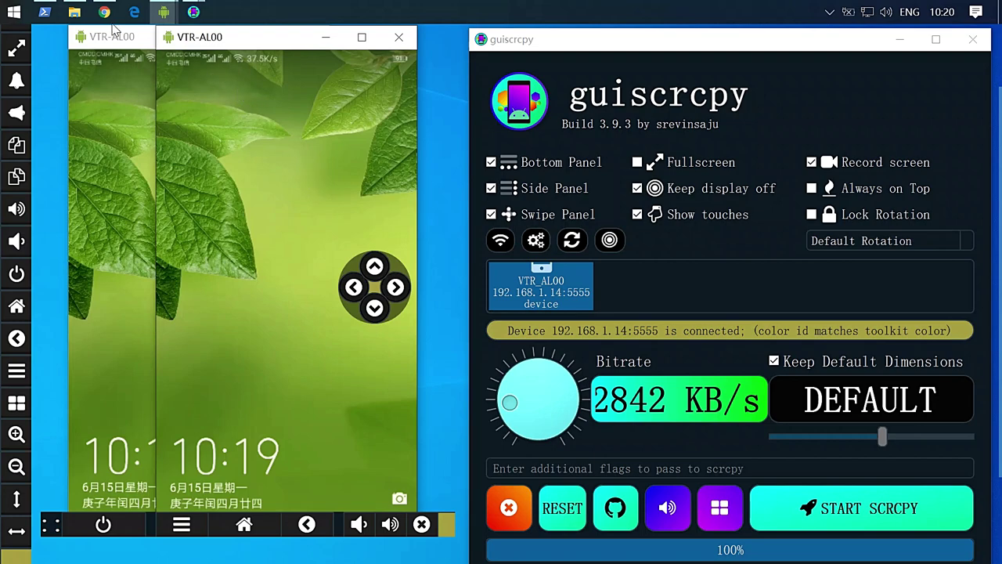
Step: Stop the running scrcpy -r scrcpy.mp4 recording in Windows PowerShell, and close the console
{"action": "left_click", "coordinate": [48, 13]}
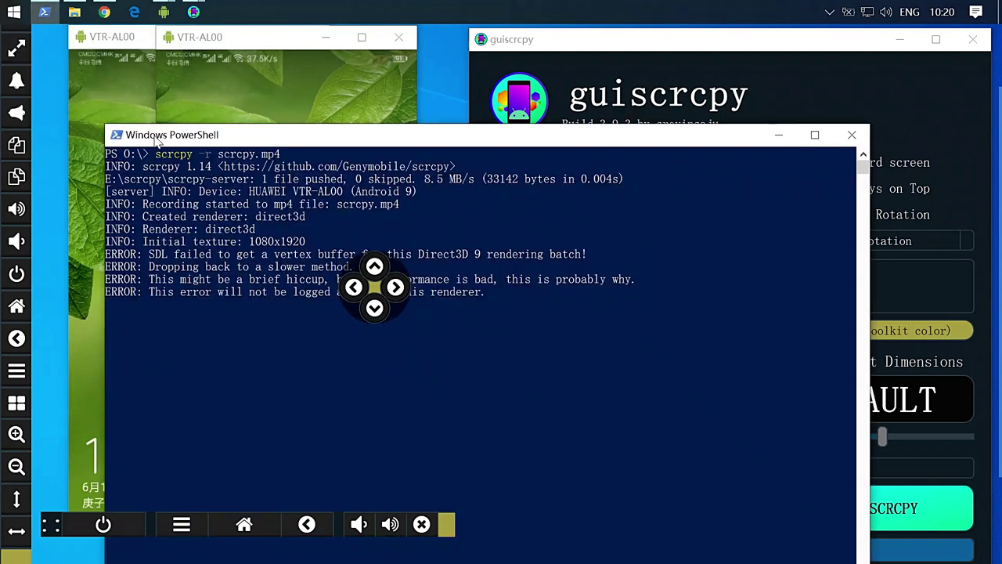
{"action": "left_click", "coordinate": [556, 387]}
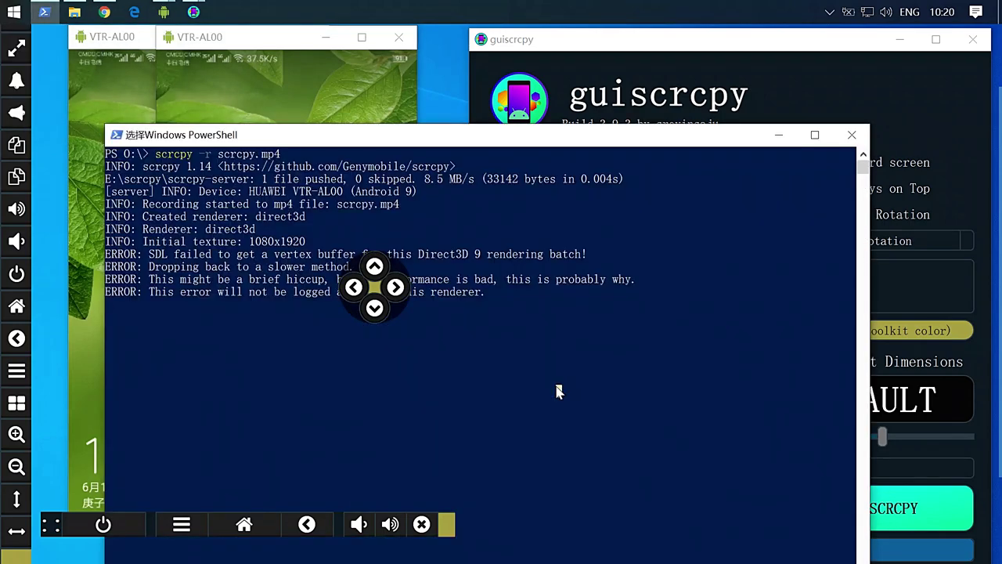
{"action": "key", "text": "Escape"}
{"action": "left_click", "coordinate": [555, 382]}
{"action": "key", "text": "ctrl+c"}
{"action": "key", "text": "ctrl+c"}
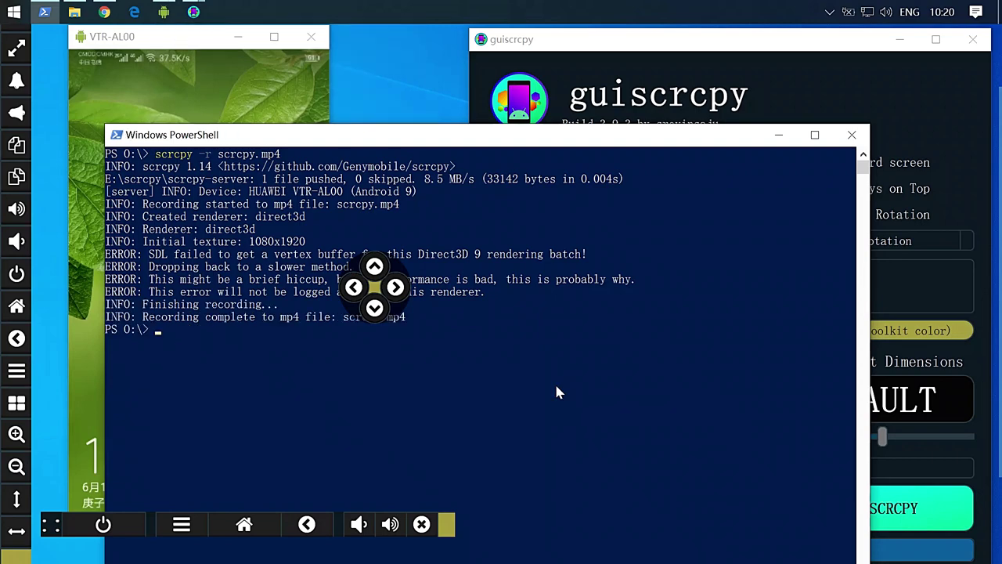
{"action": "left_click", "coordinate": [852, 135]}
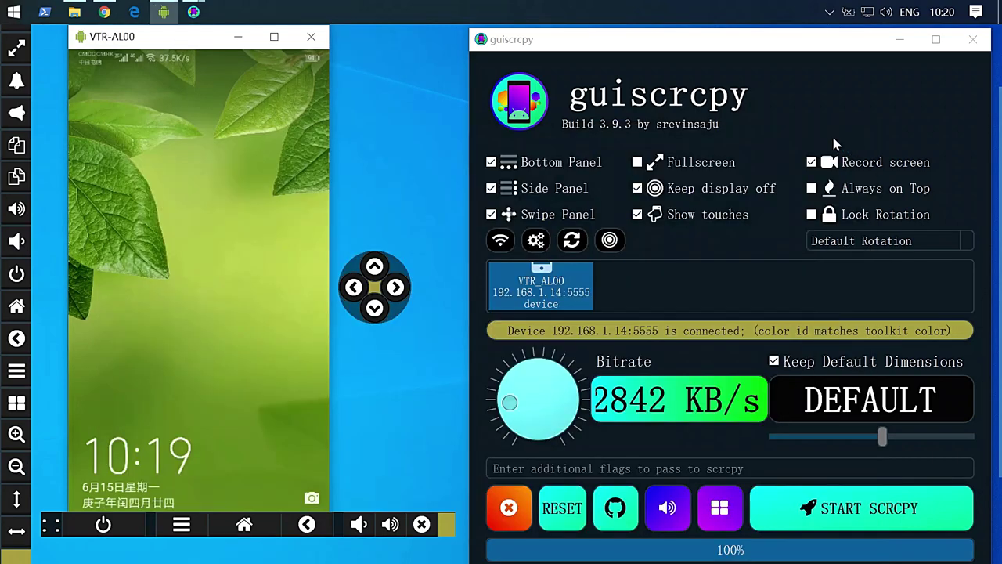
Step: Open drive O: in File Explorer and play scrcpy.mp4 with QQ影音
{"action": "mouse_move", "coordinate": [75, 12]}
{"action": "left_click", "coordinate": [102, 86]}
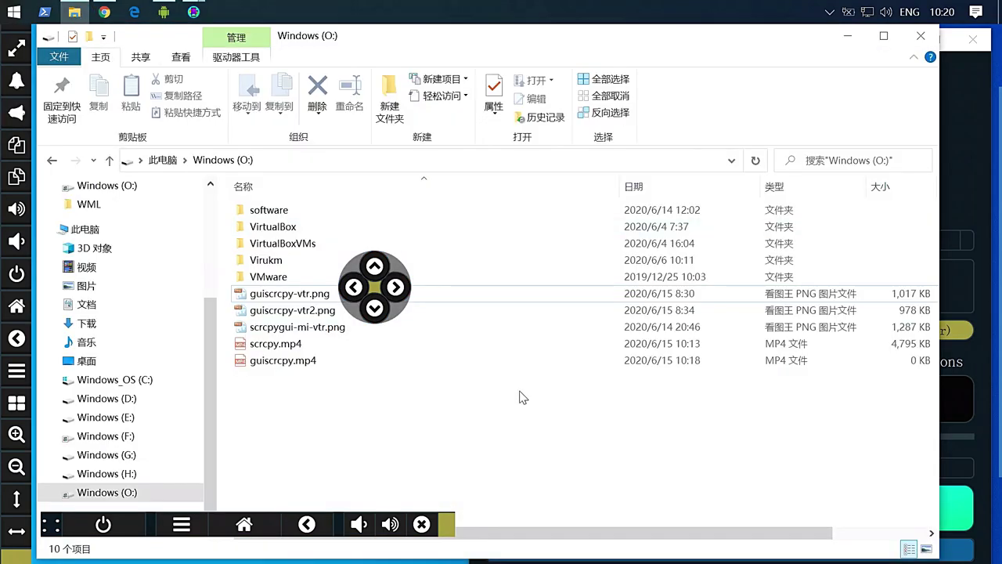
{"action": "left_click", "coordinate": [285, 346]}
{"action": "right_click", "coordinate": [287, 344]}
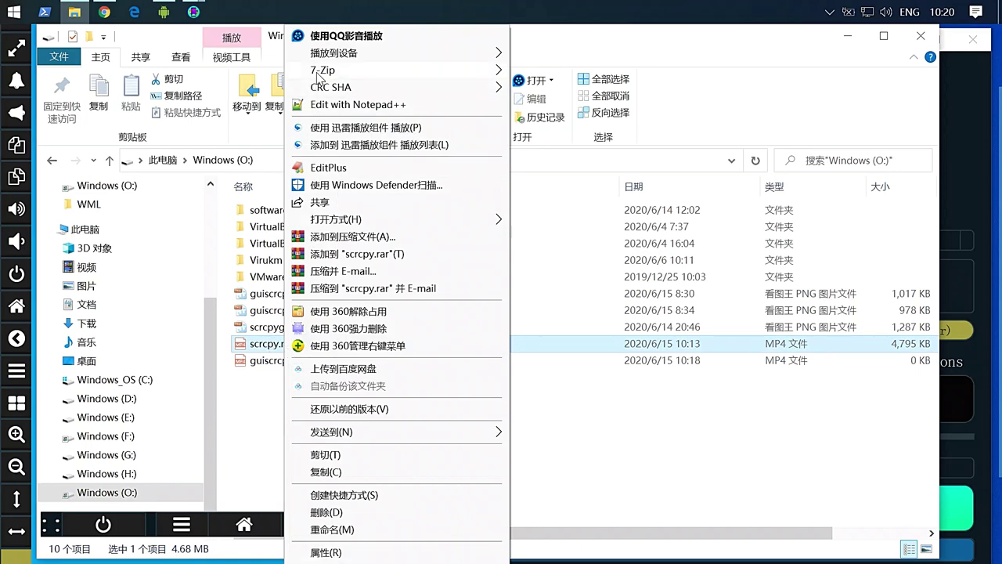
{"action": "left_click", "coordinate": [333, 39]}
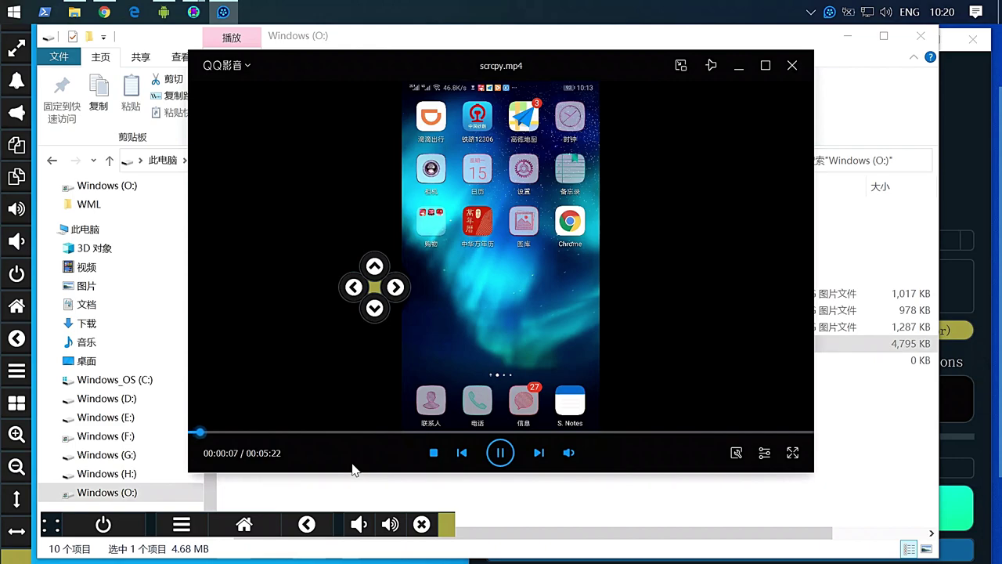
Step: Skim through scrcpy.mp4 at several points of its timeline, and close the player and the File Explorer window
{"action": "left_click", "coordinate": [736, 432]}
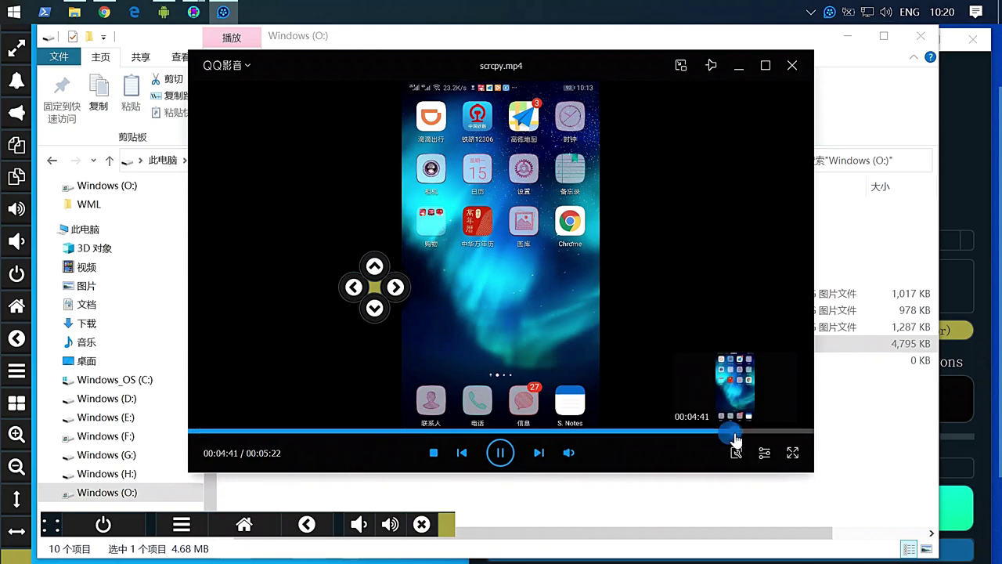
{"action": "left_click", "coordinate": [752, 431]}
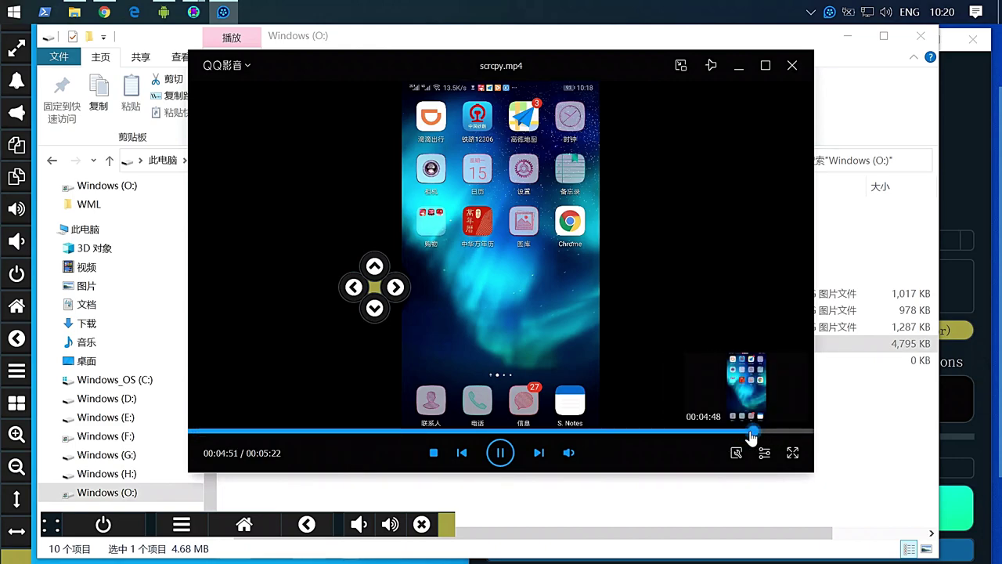
{"action": "left_click_drag", "start_coordinate": [752, 431], "coordinate": [775, 432]}
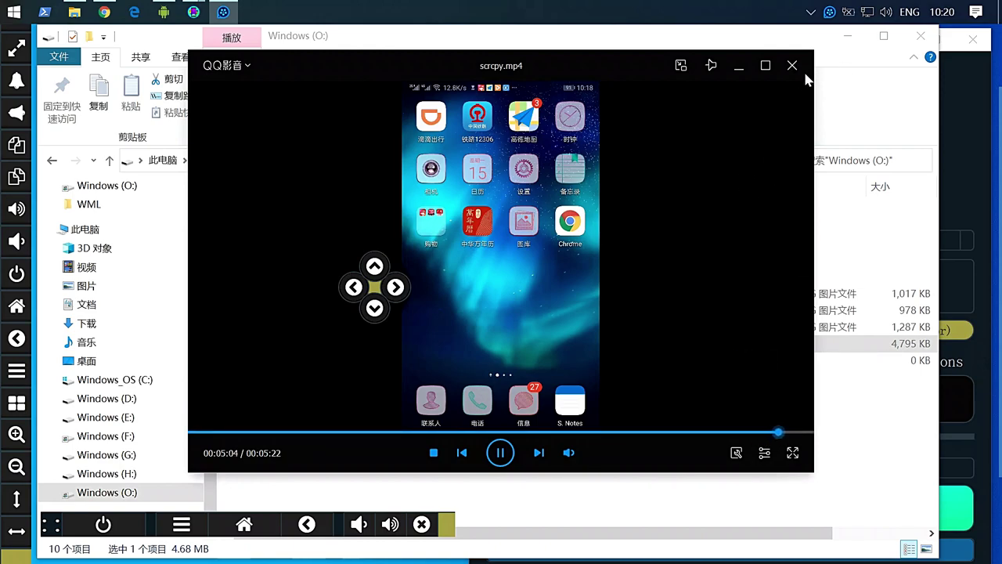
{"action": "left_click", "coordinate": [462, 452]}
{"action": "left_click", "coordinate": [336, 432]}
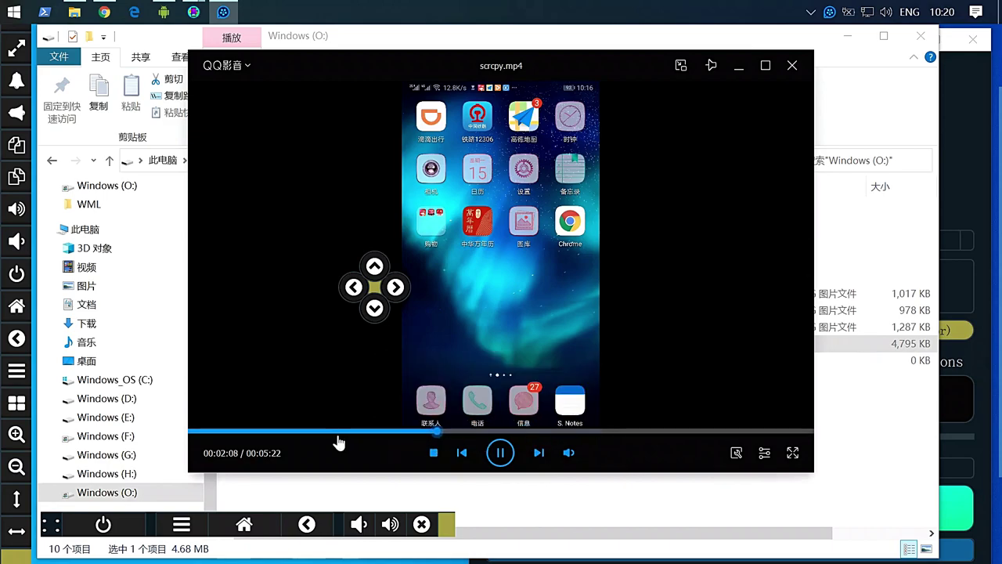
{"action": "left_click", "coordinate": [792, 68]}
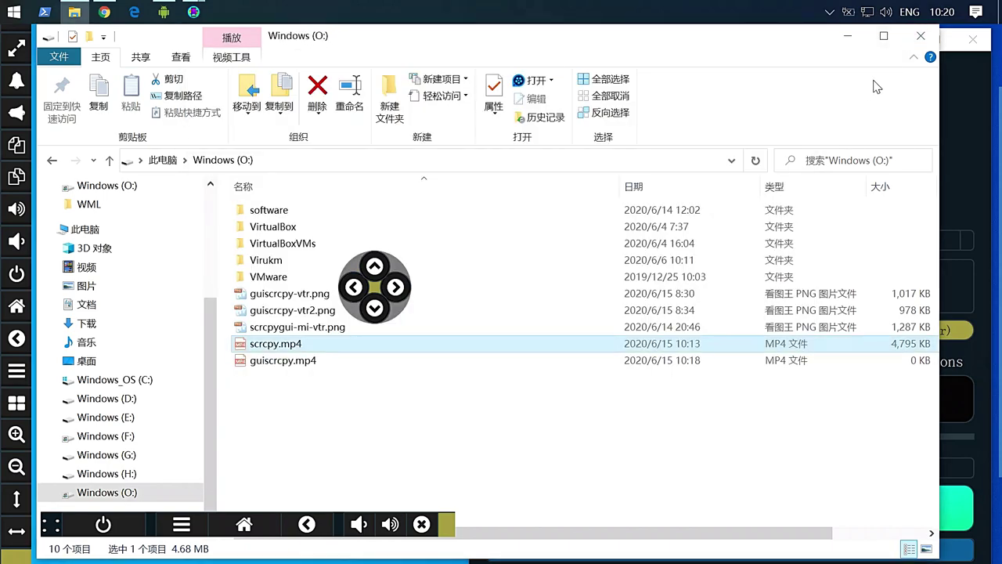
{"action": "left_click", "coordinate": [921, 38]}
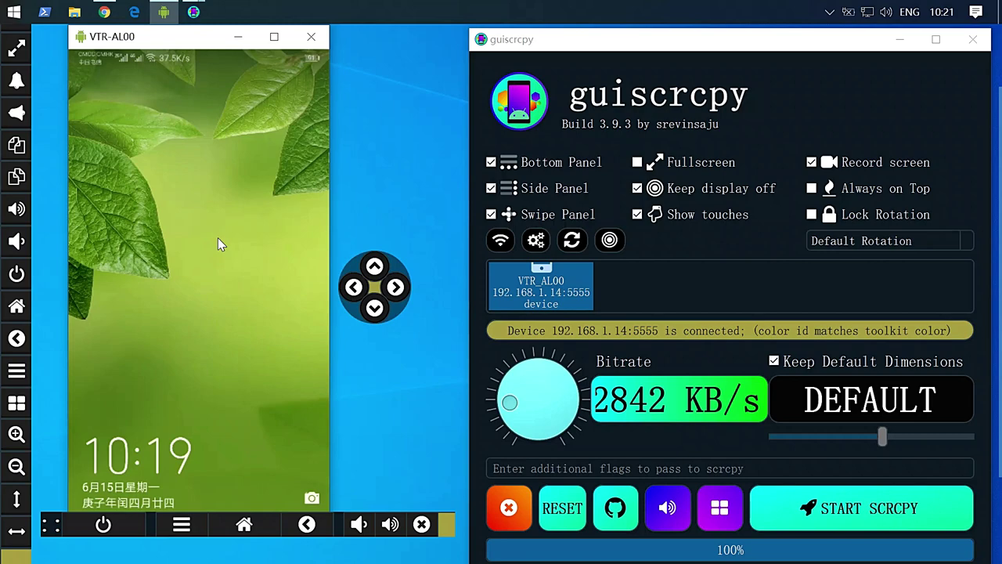
Step: Close the frozen VTR-AL00 mirror, restart scrcpy from guiscrcpy, and place the new mirror window beside the main window
{"action": "left_click", "coordinate": [311, 40]}
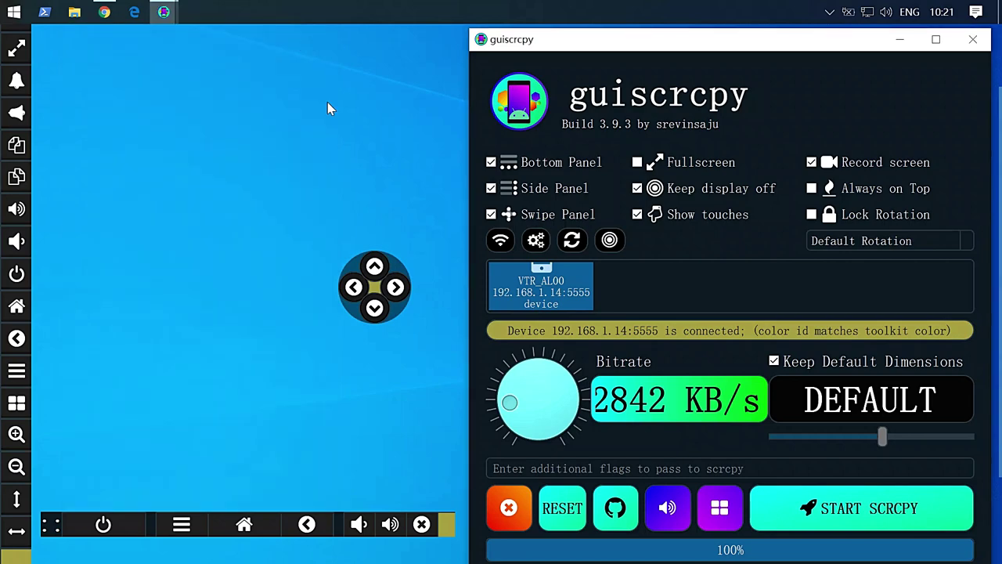
{"action": "left_click", "coordinate": [838, 517]}
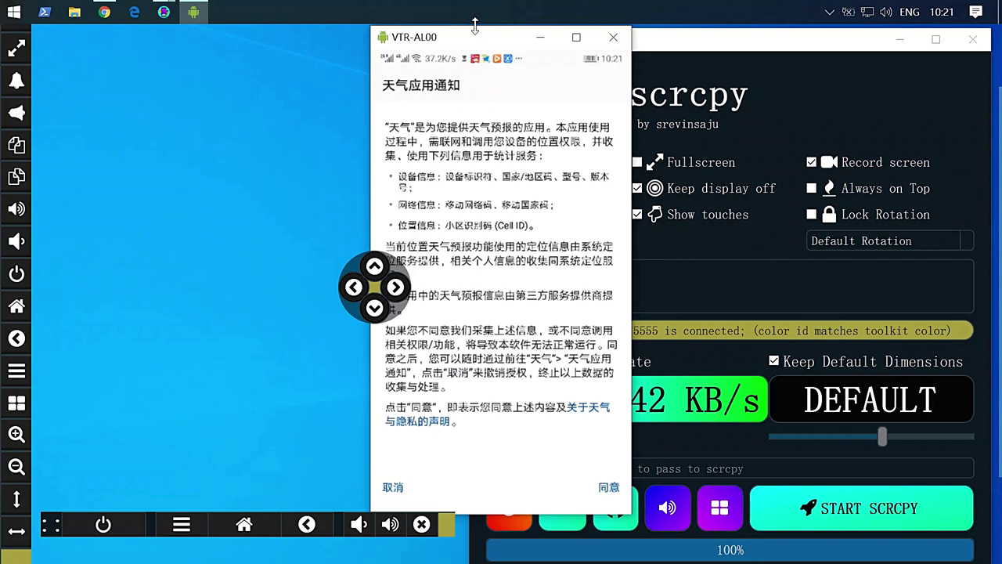
{"action": "left_click_drag", "start_coordinate": [468, 39], "coordinate": [151, 41]}
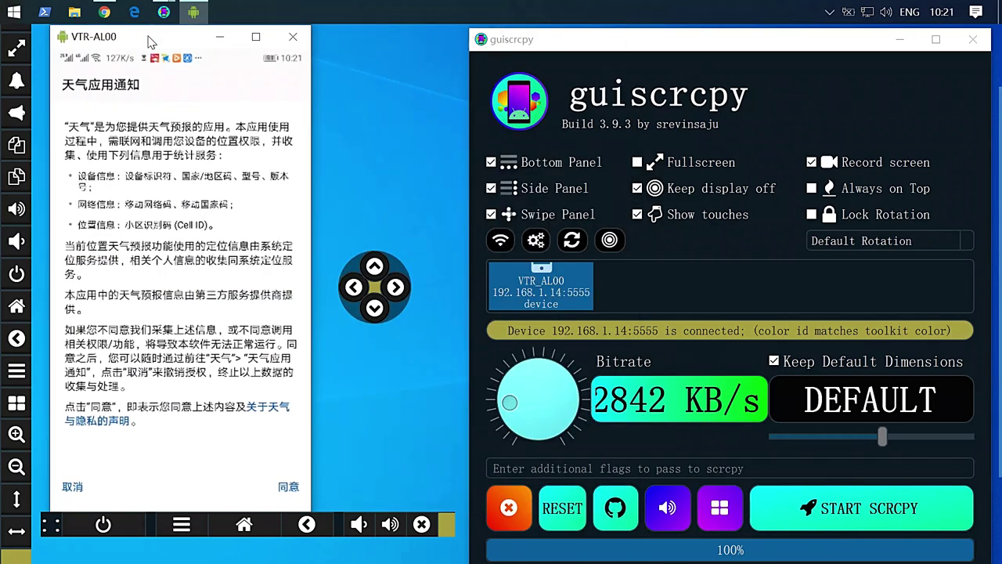
Step: Show the phone's recent apps, and go through the home screen to open the phone's 设置 (Settings) app
{"action": "key", "text": "alt+s"}
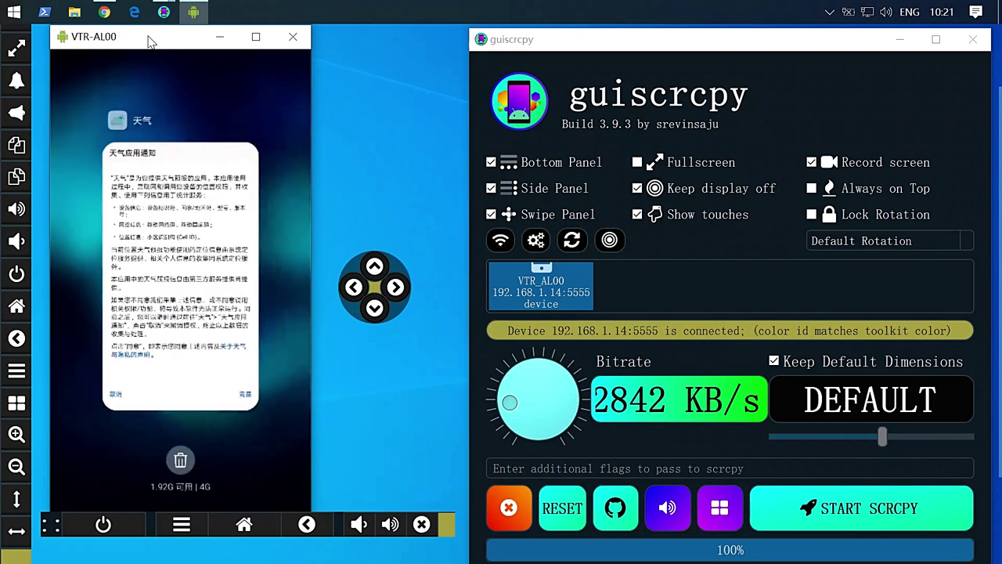
{"action": "key", "text": "alt+h"}
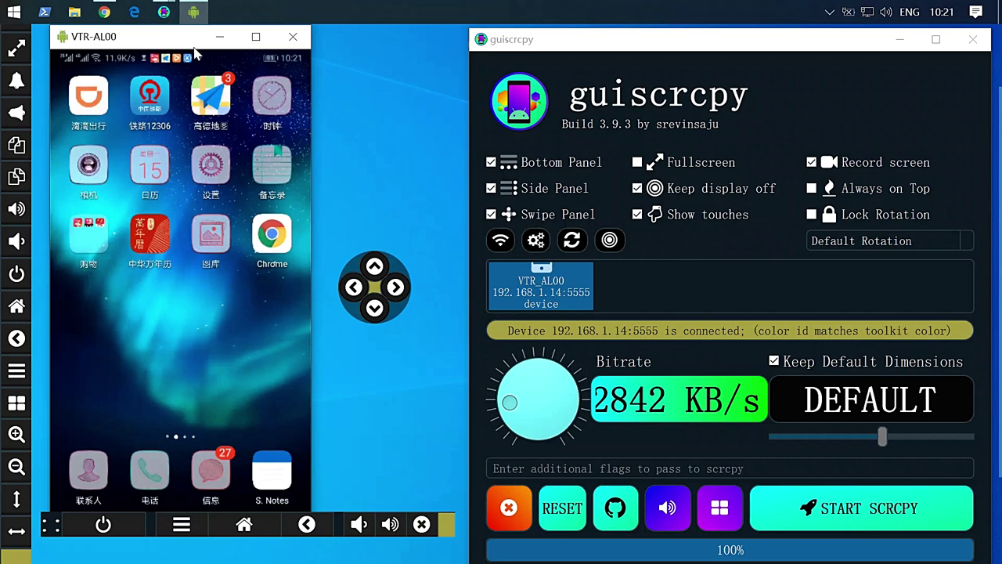
{"action": "left_click", "coordinate": [222, 166]}
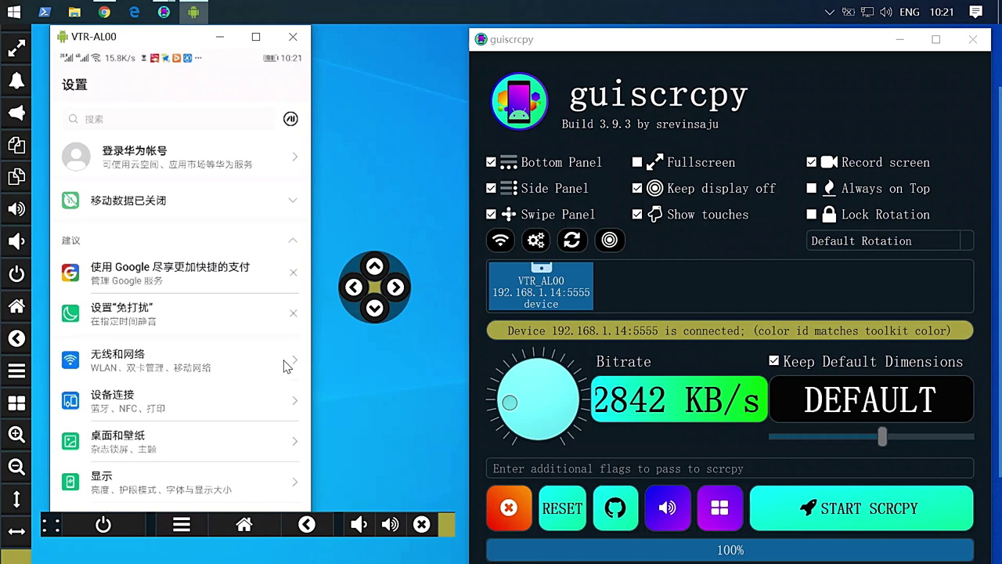
Step: Open WLAN 设置 under the phone's 无线和网络 settings, and examine the listed IP addresses
{"action": "left_click", "coordinate": [163, 365]}
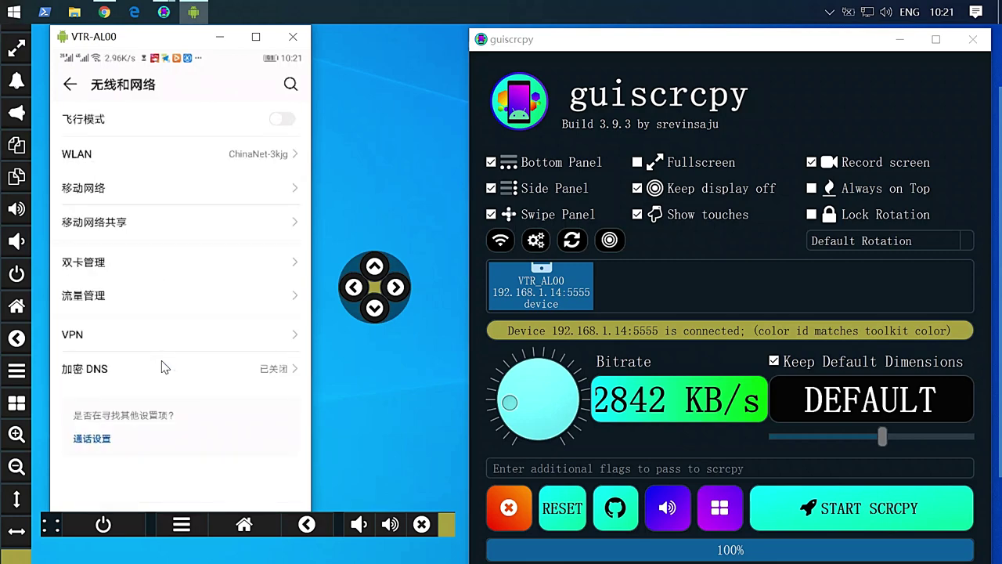
{"action": "left_click", "coordinate": [116, 160]}
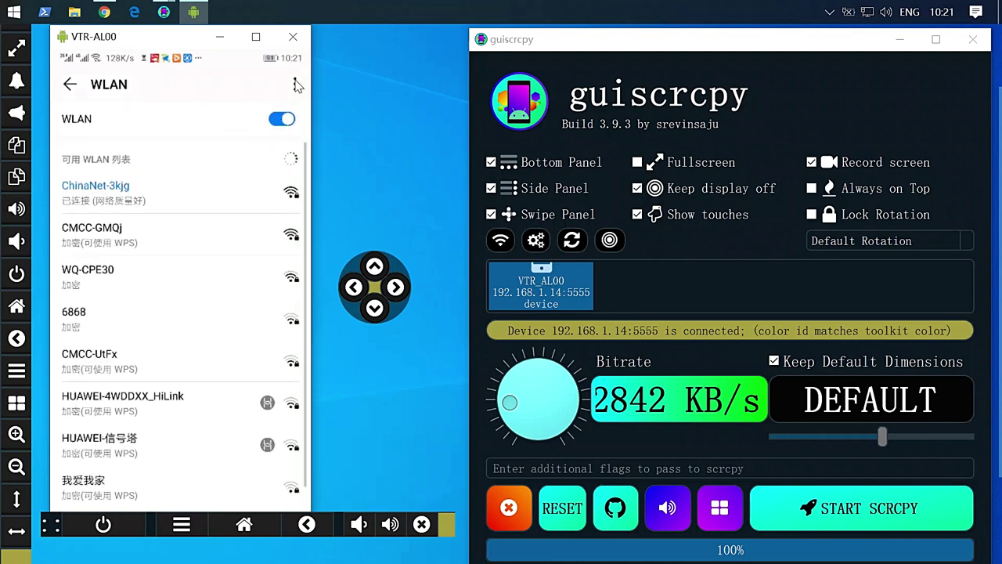
{"action": "left_click", "coordinate": [296, 84]}
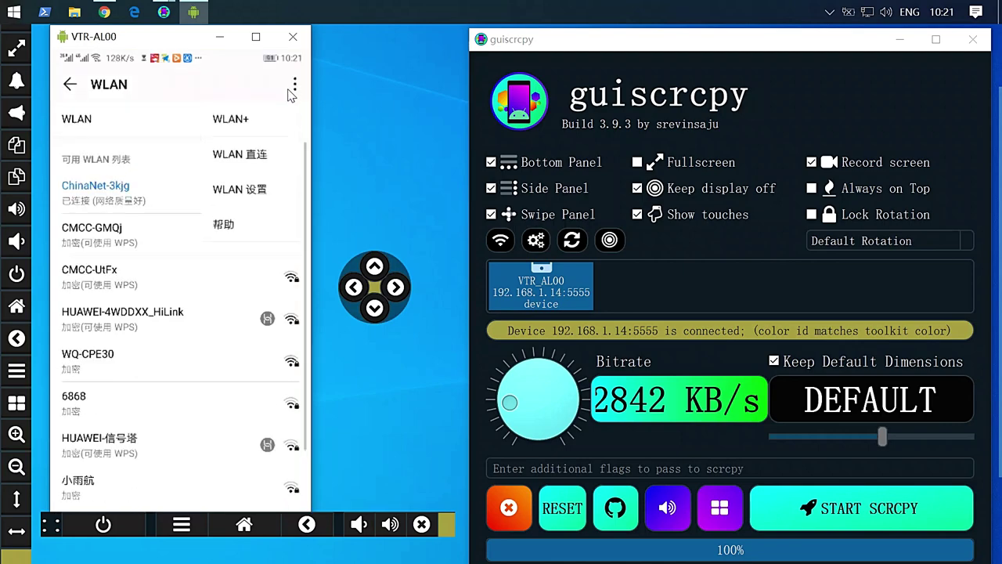
{"action": "left_click", "coordinate": [233, 192]}
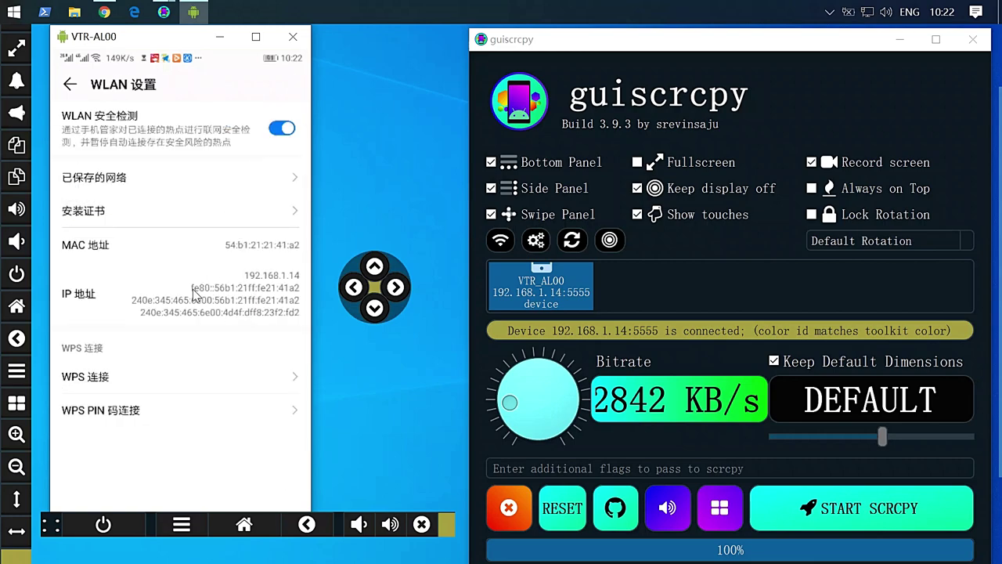
{"action": "left_click_drag", "start_coordinate": [61, 288], "coordinate": [272, 288]}
Step: Return to the phone's main 设置 page and look over its list of settings
{"action": "left_click", "coordinate": [69, 86]}
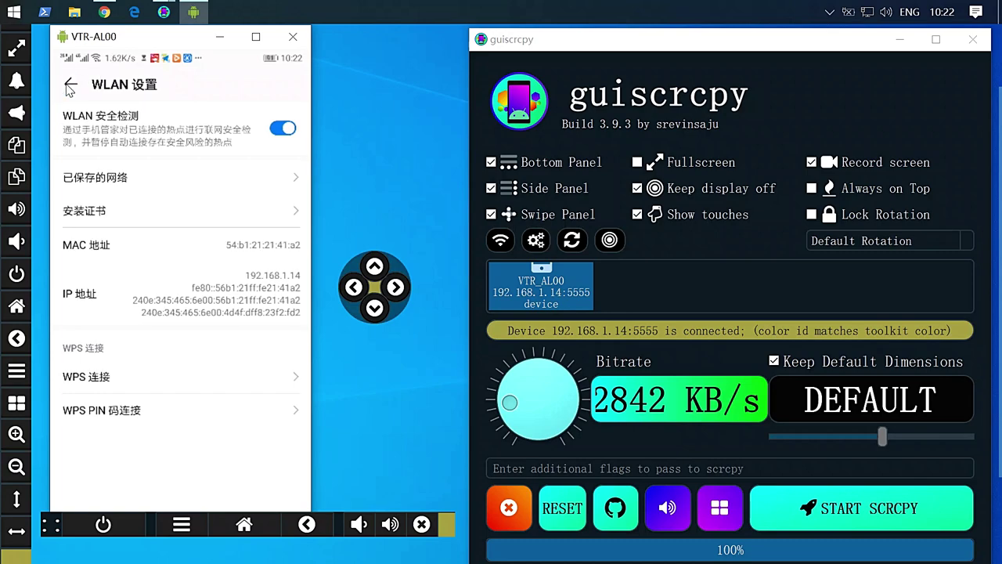
{"action": "left_click", "coordinate": [69, 86]}
{"action": "left_click", "coordinate": [69, 86]}
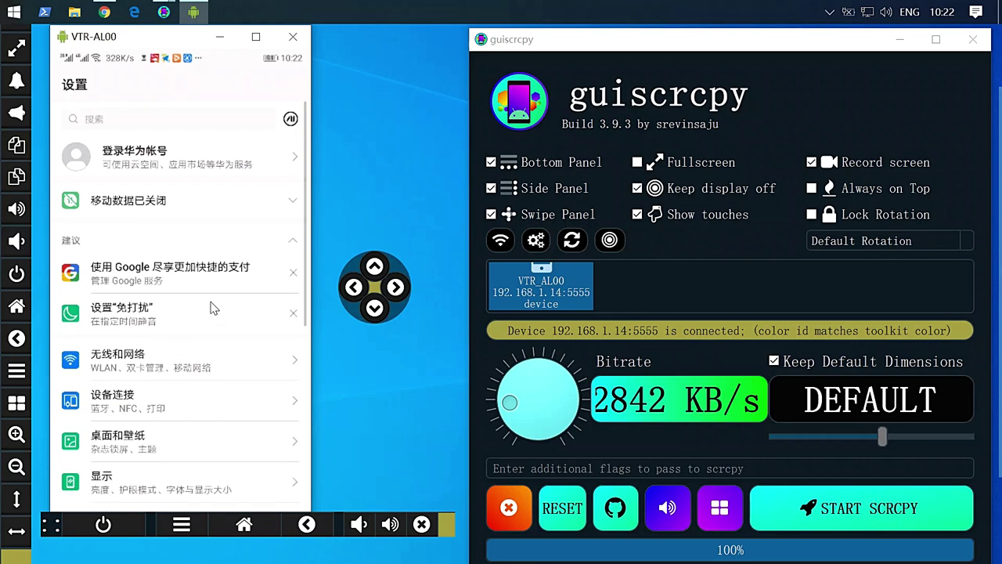
{"action": "scroll", "coordinate": [302, 307], "scroll_direction": "down", "scroll_amount": 2}
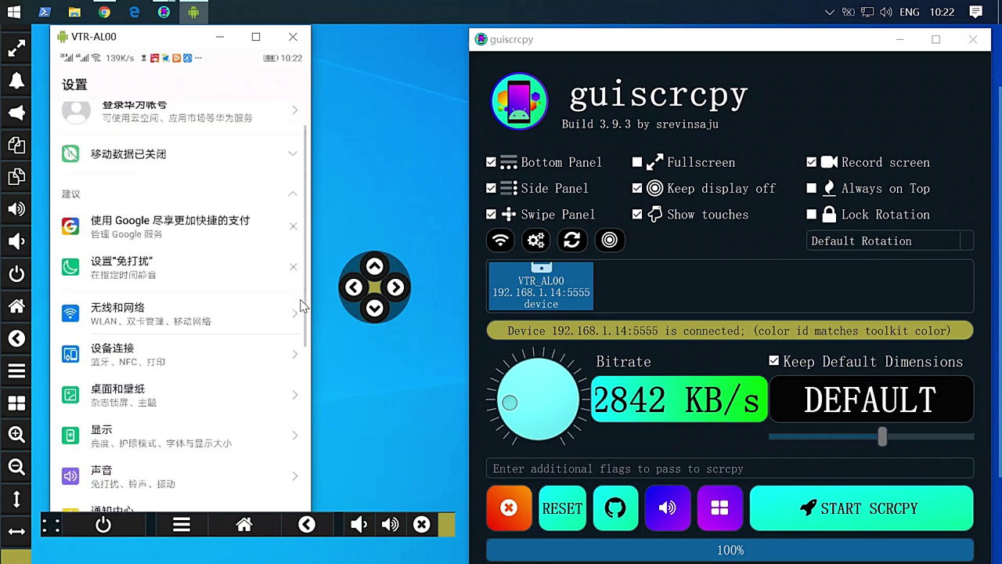
{"action": "scroll", "coordinate": [303, 329], "scroll_direction": "up", "scroll_amount": 2}
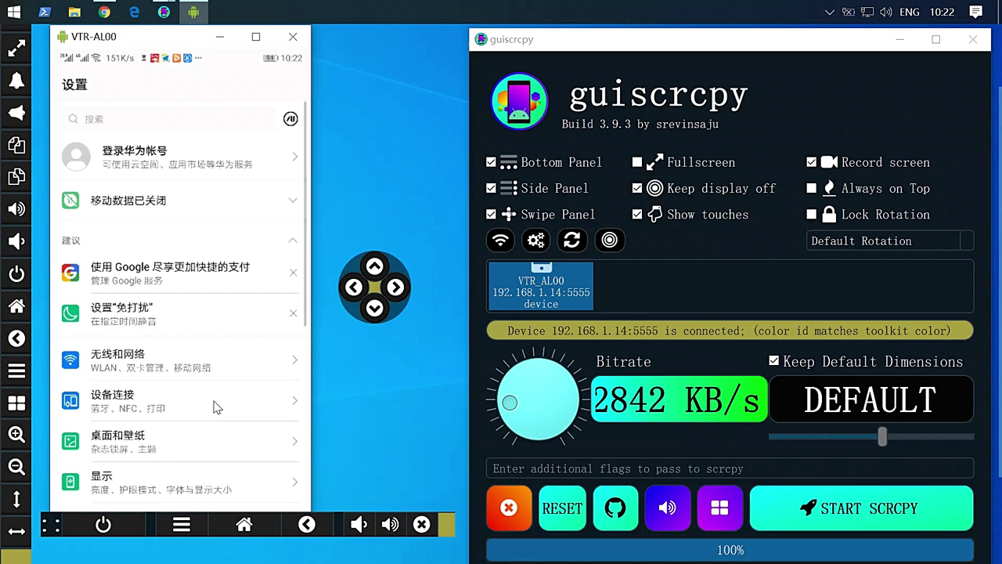
Step: Open 开发人员选项 under the phone's 系统 settings, and examine the USB and ADB options in its 调试 section
{"action": "scroll", "coordinate": [278, 354], "scroll_direction": "down", "scroll_amount": 10}
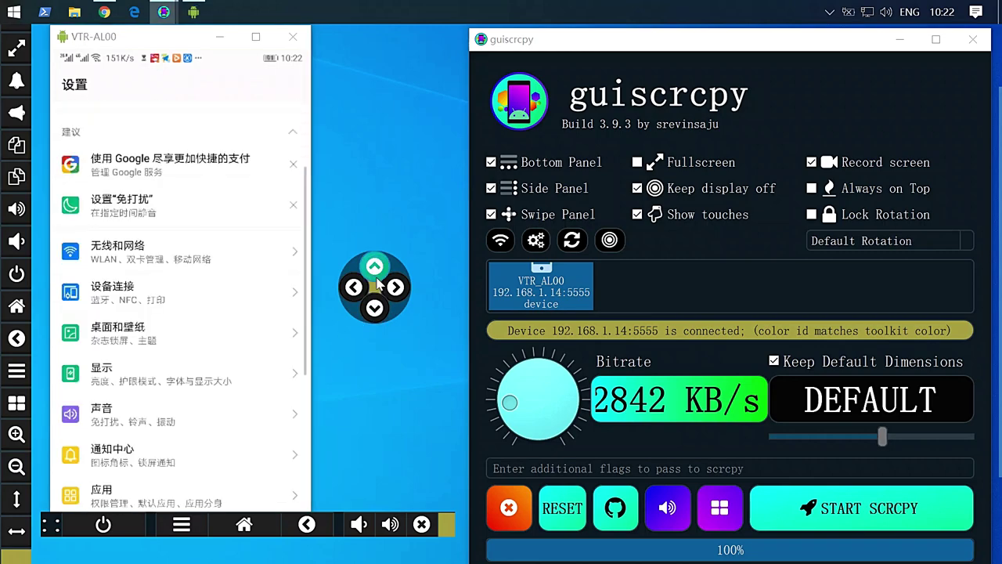
{"action": "left_click", "coordinate": [148, 495]}
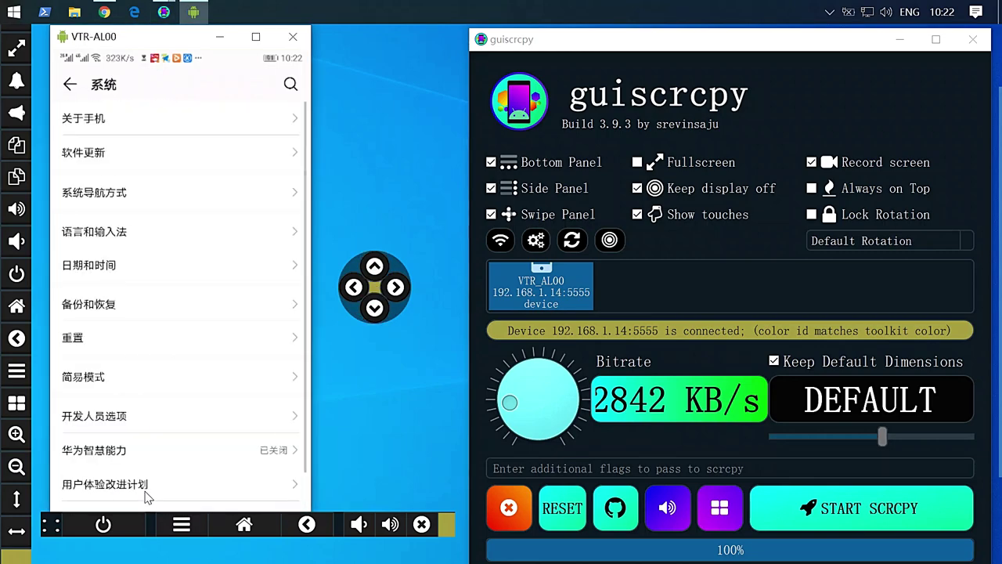
{"action": "left_click", "coordinate": [127, 416]}
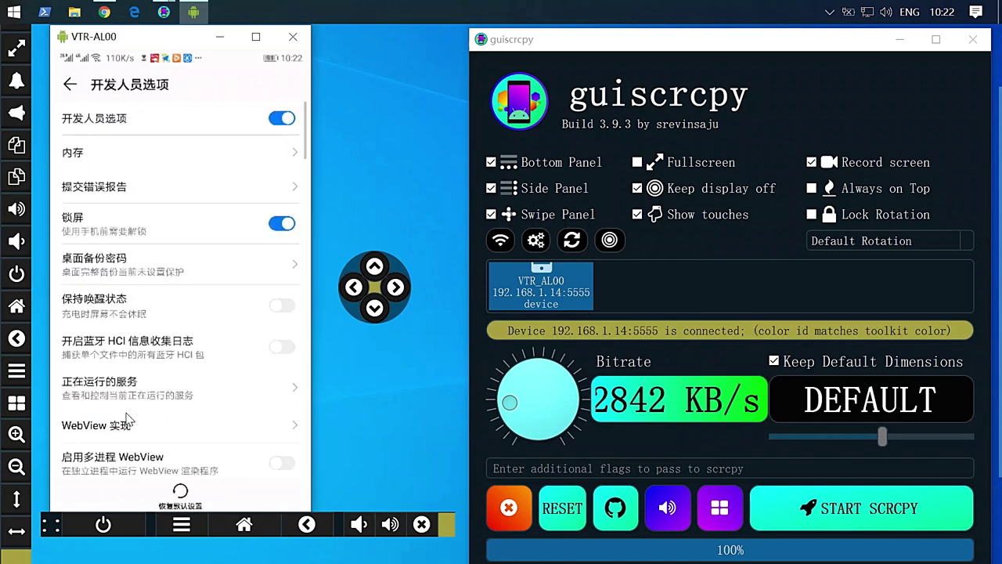
{"action": "scroll", "coordinate": [155, 311], "scroll_direction": "down", "scroll_amount": 3}
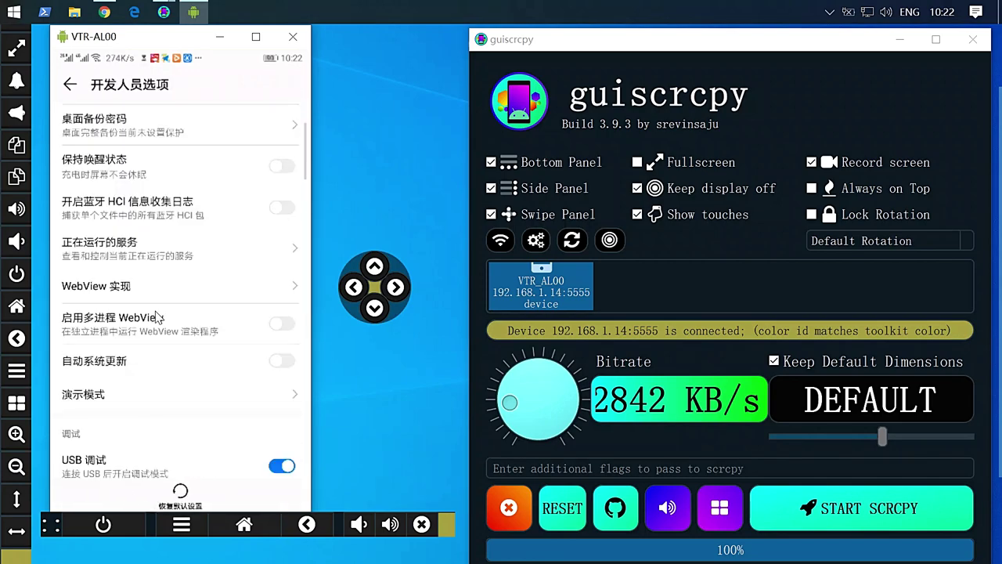
{"action": "scroll", "coordinate": [155, 316], "scroll_direction": "down", "scroll_amount": 2}
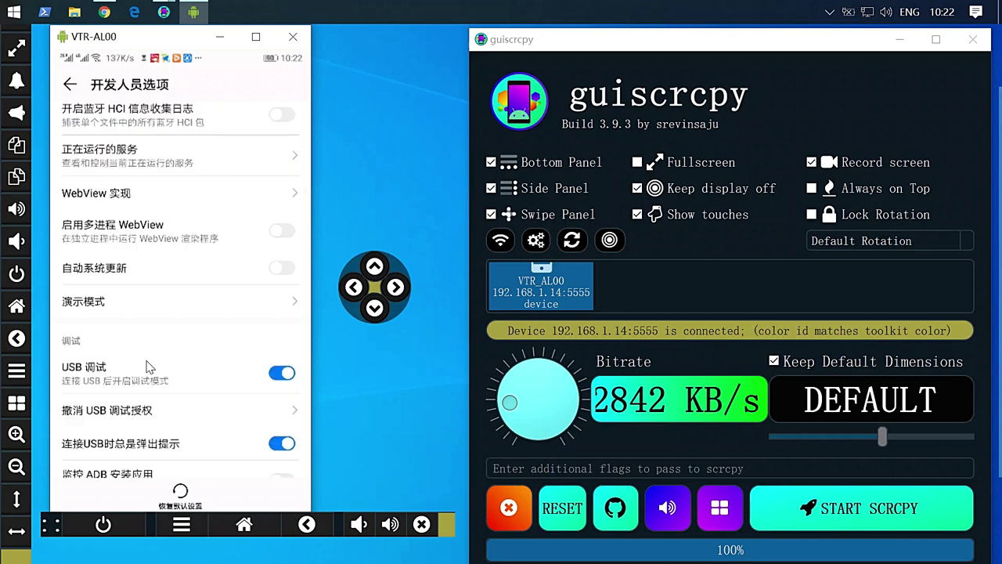
{"action": "scroll", "coordinate": [146, 367], "scroll_direction": "down", "scroll_amount": 2}
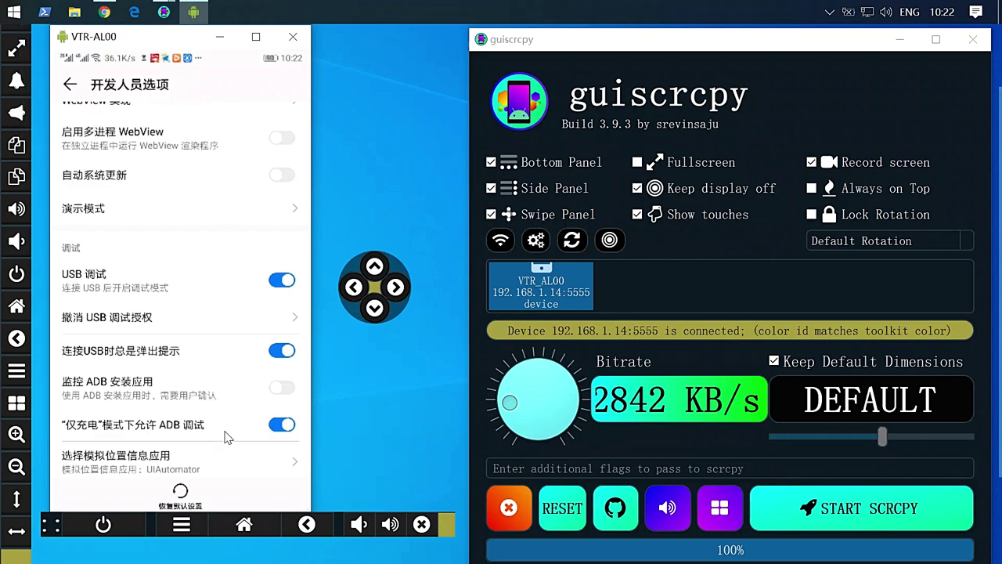
Step: Return to the phone's home screen, and swipe to the 今天 page to refresh it before swiping back to the app icons
{"action": "left_click", "coordinate": [241, 526]}
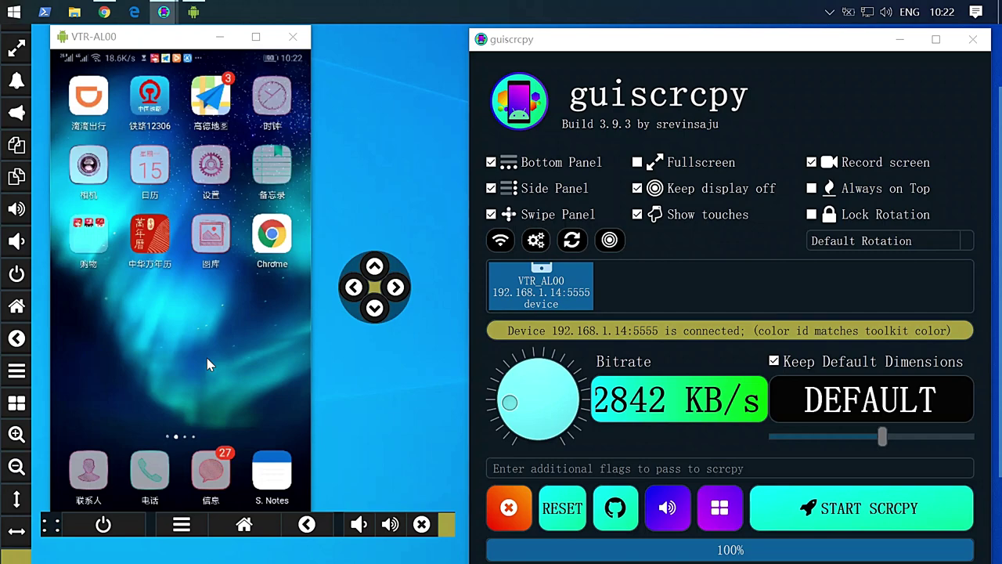
{"action": "left_click", "coordinate": [356, 288]}
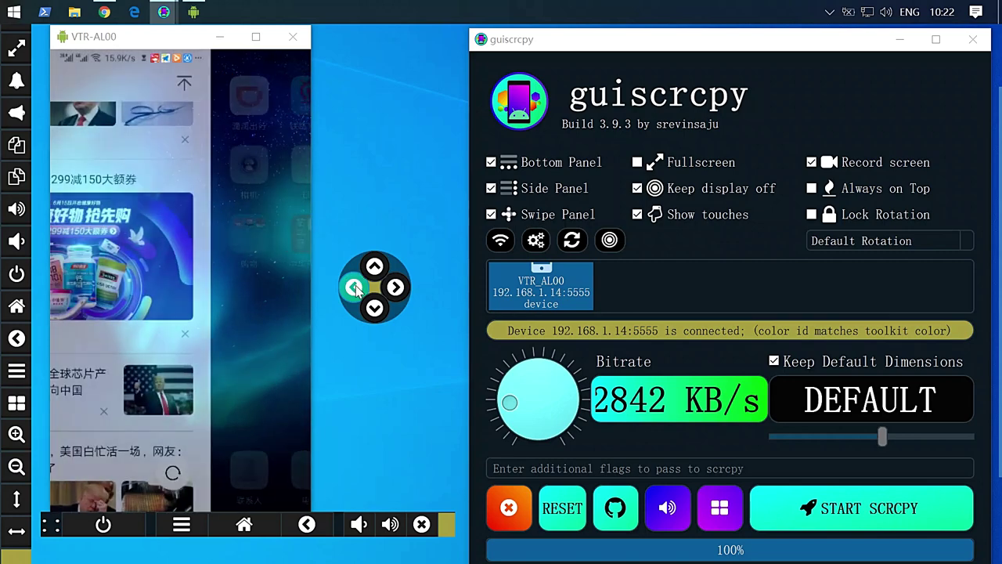
{"action": "left_click", "coordinate": [376, 308]}
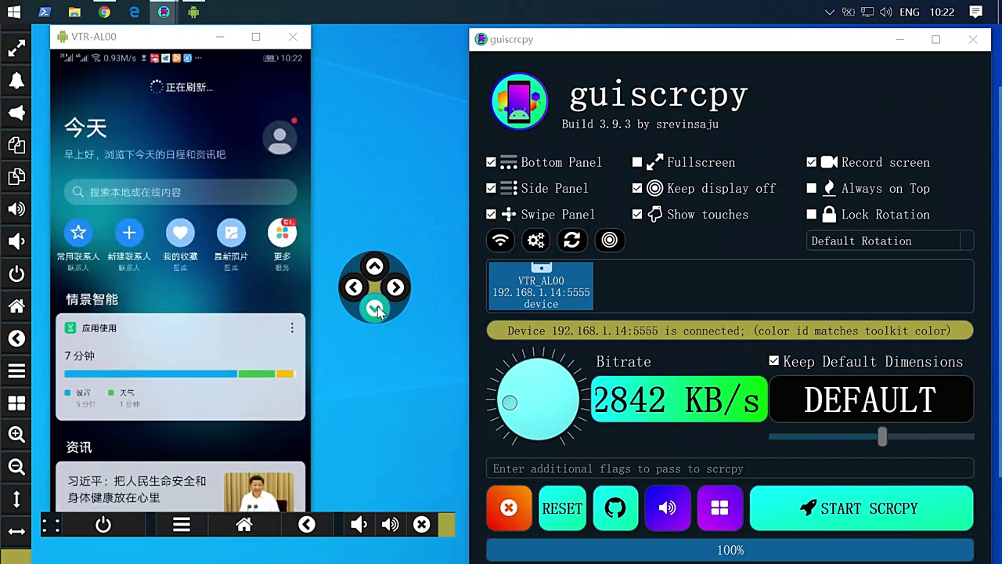
{"action": "left_click", "coordinate": [396, 288]}
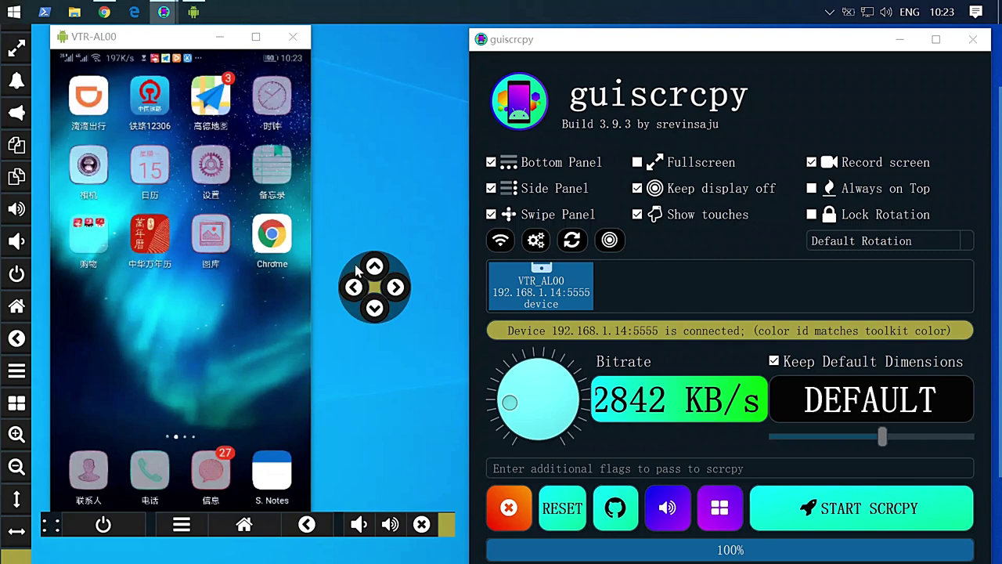
Step: Move the floating swipe control higher beside the phone mirror, and use it to swipe to the next home screen page
{"action": "left_click_drag", "start_coordinate": [355, 268], "coordinate": [351, 108]}
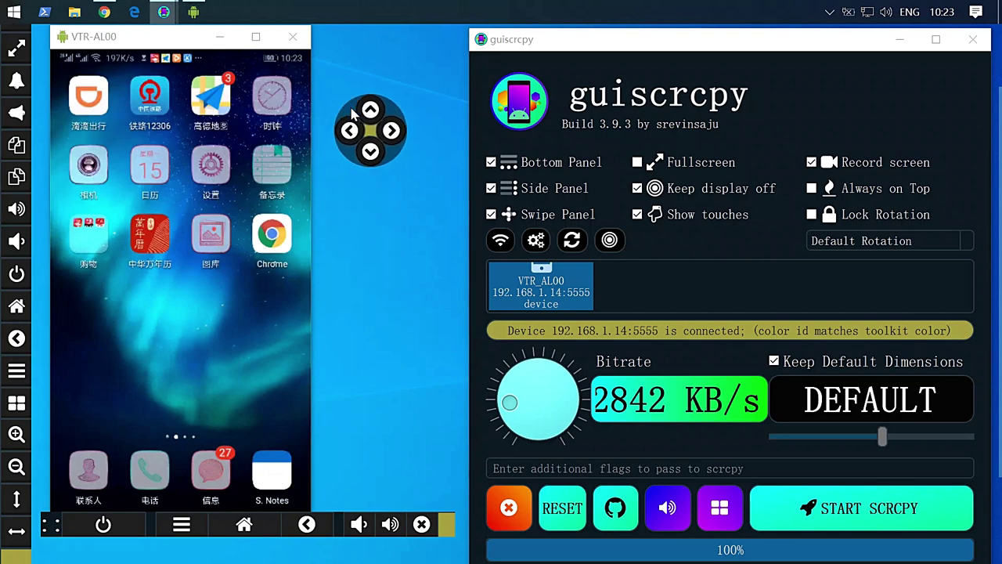
{"action": "left_click", "coordinate": [390, 131]}
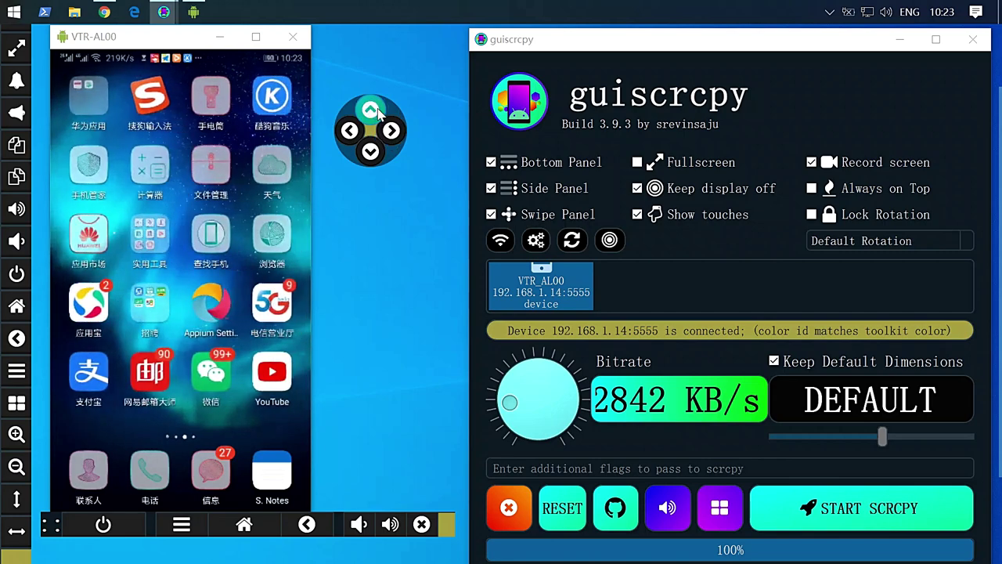
{"action": "left_click", "coordinate": [376, 114]}
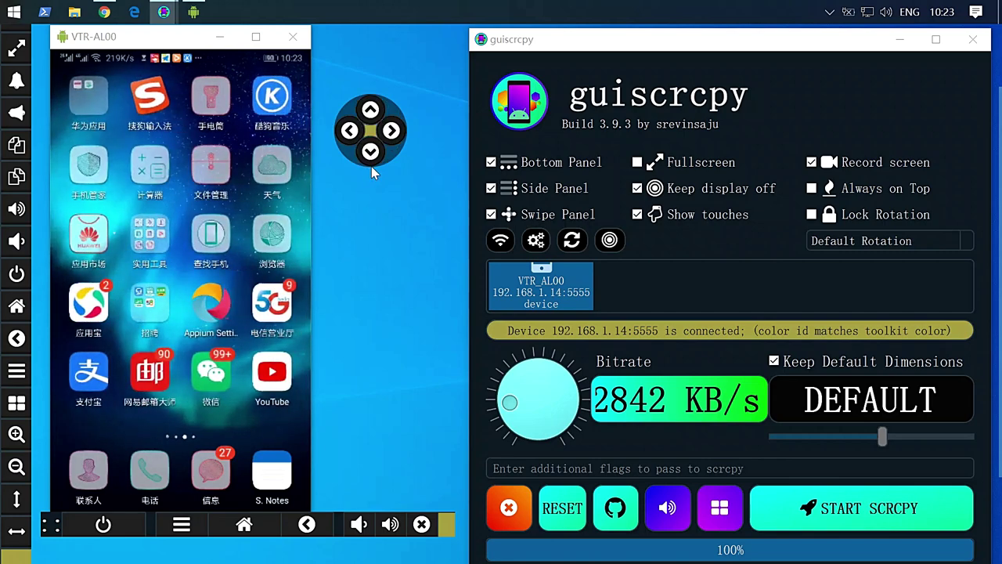
Step: Expand and collapse the phone's notification shade, and turn the phone's volume up and down
{"action": "left_click", "coordinate": [17, 88]}
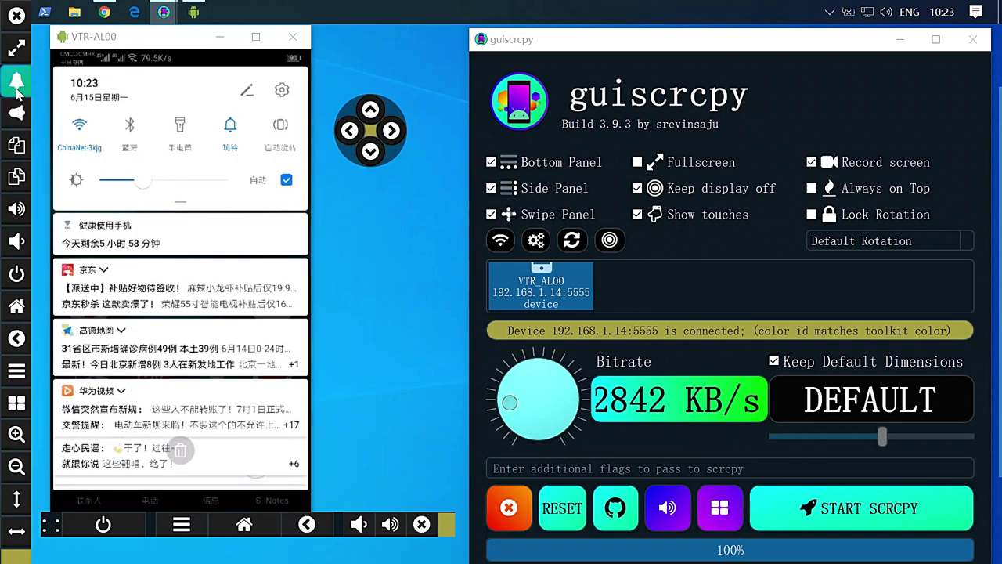
{"action": "left_click", "coordinate": [18, 116]}
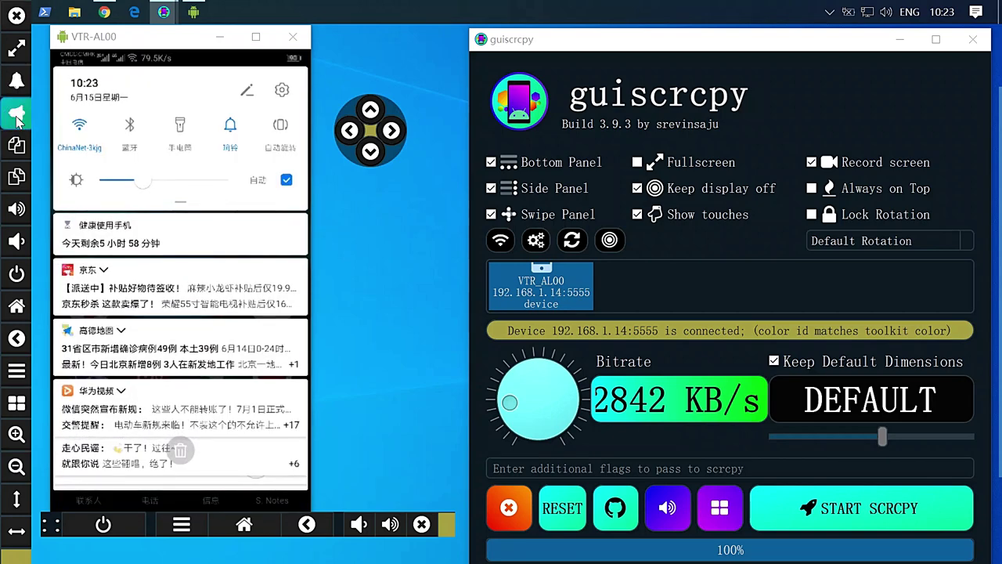
{"action": "left_click", "coordinate": [17, 209]}
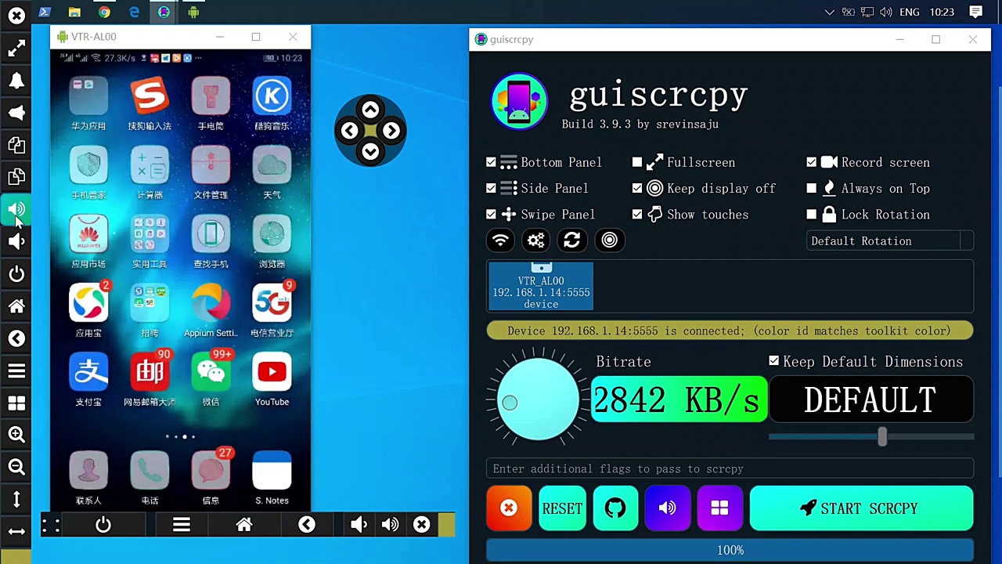
{"action": "left_click", "coordinate": [17, 242]}
{"action": "left_click", "coordinate": [17, 243]}
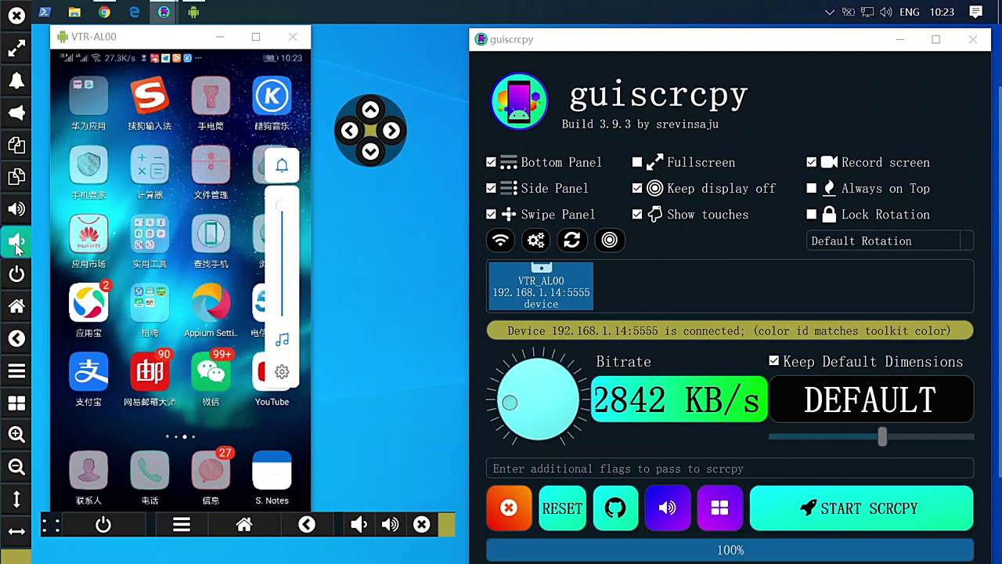
{"action": "left_click", "coordinate": [17, 243]}
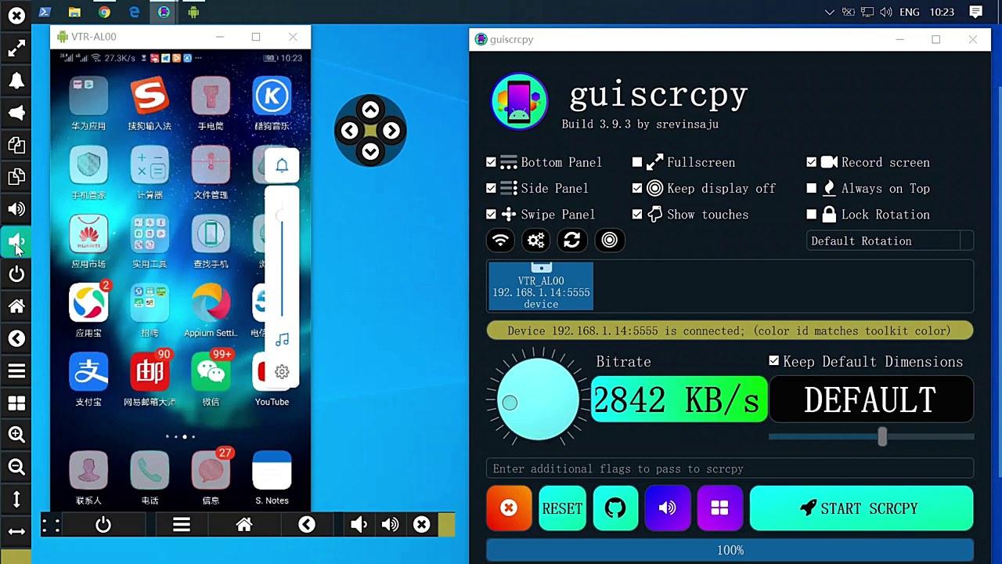
Step: Return to the phone's first home page, show the recent apps, and dismiss the 设置 and WLAN cards
{"action": "left_click", "coordinate": [17, 307]}
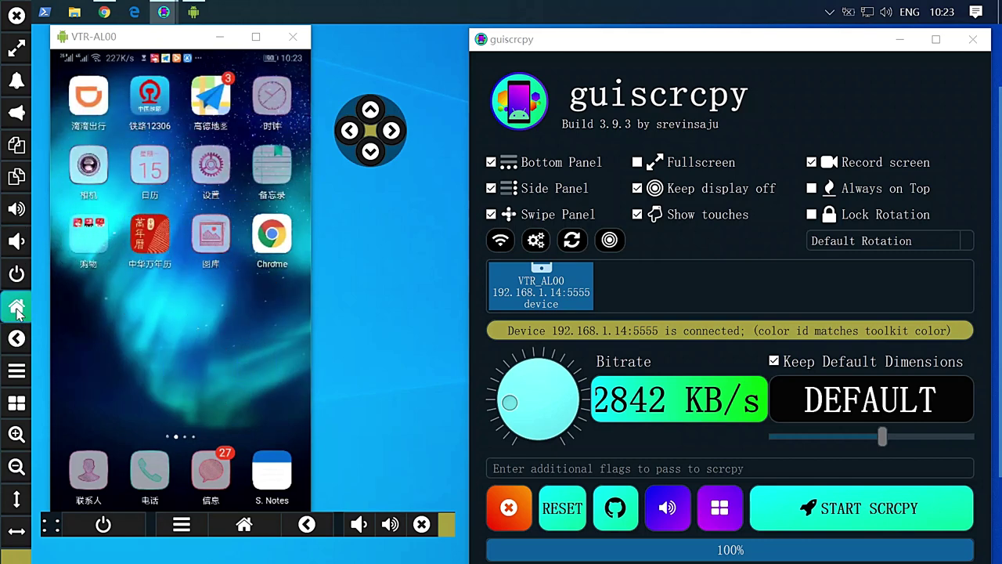
{"action": "left_click", "coordinate": [19, 343]}
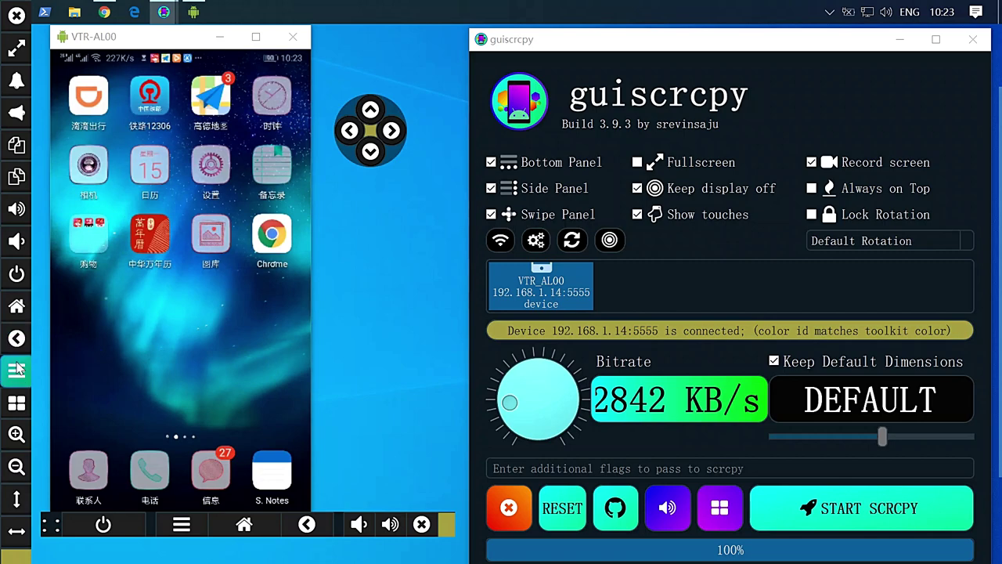
{"action": "left_click", "coordinate": [17, 376]}
{"action": "left_click", "coordinate": [20, 408]}
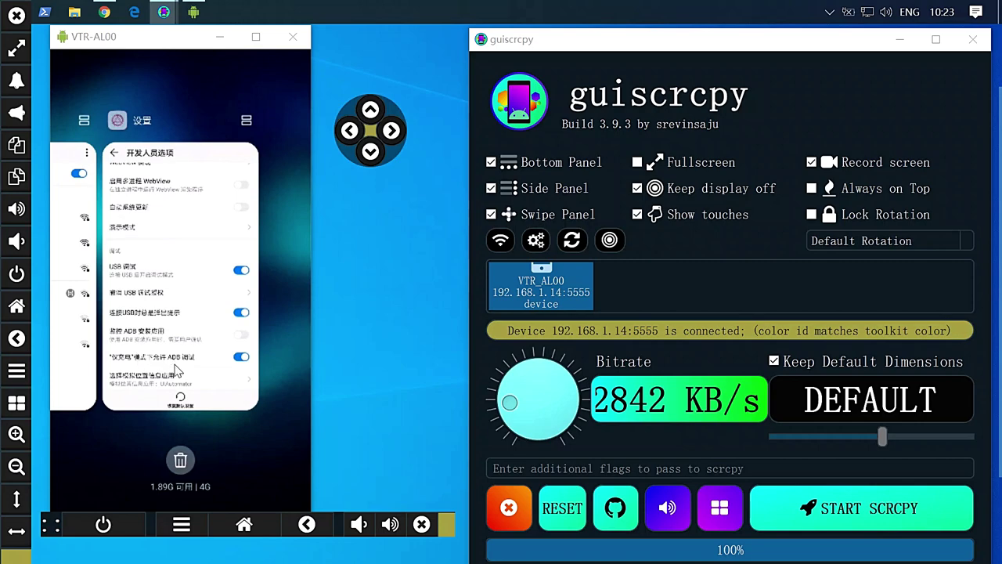
{"action": "left_click_drag", "start_coordinate": [179, 403], "coordinate": [213, 262]}
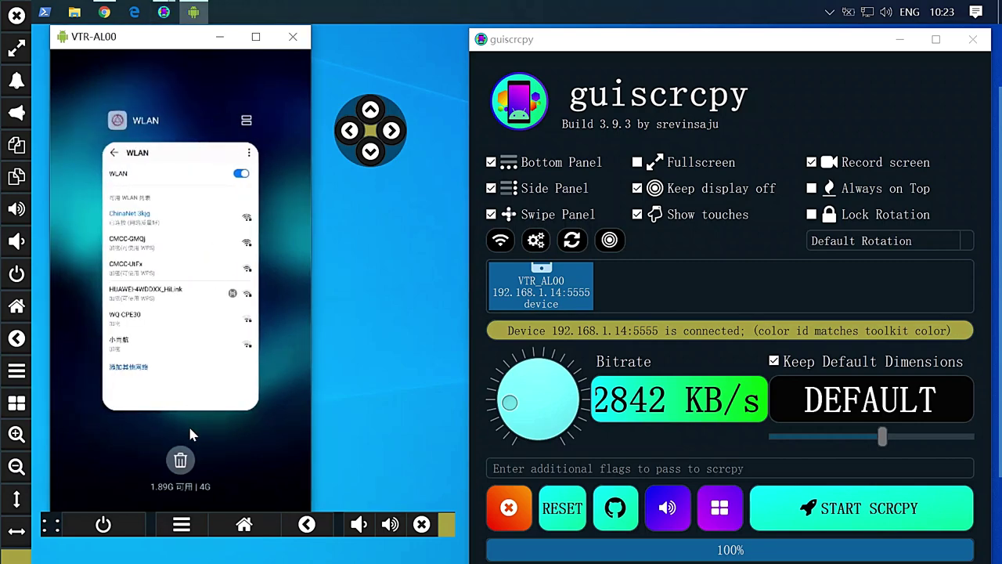
{"action": "left_click_drag", "start_coordinate": [192, 405], "coordinate": [208, 125]}
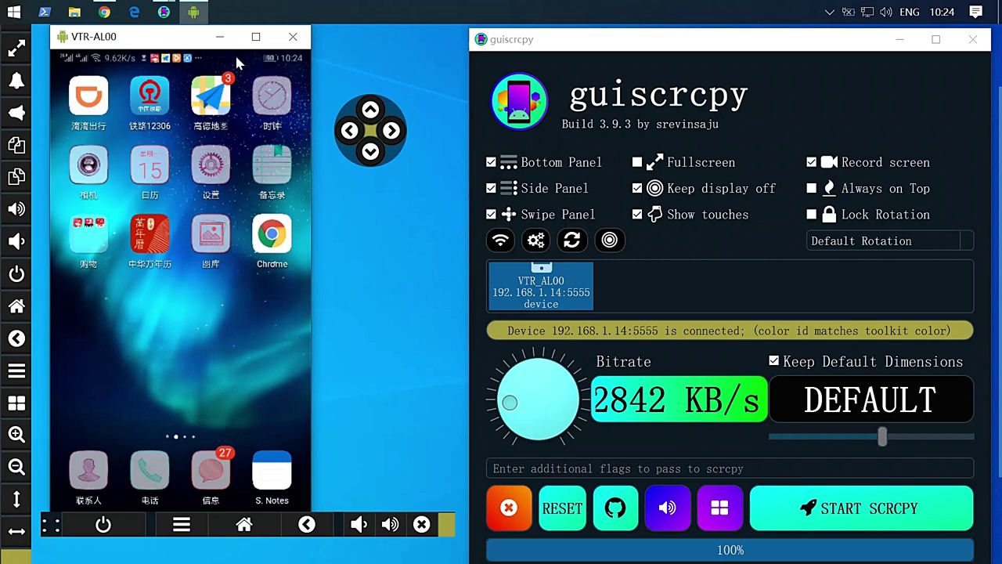
Step: Minimize the guiscrcpy and VTR-AL00 mirror windows, and close the floating phone control toolbars
{"action": "left_click_drag", "start_coordinate": [186, 45], "coordinate": [198, 49]}
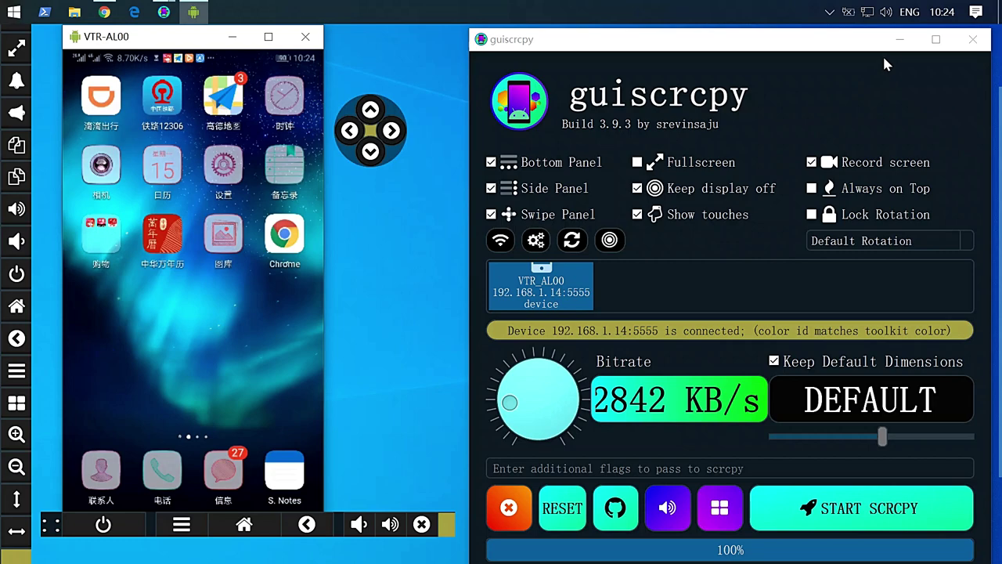
{"action": "left_click", "coordinate": [902, 43]}
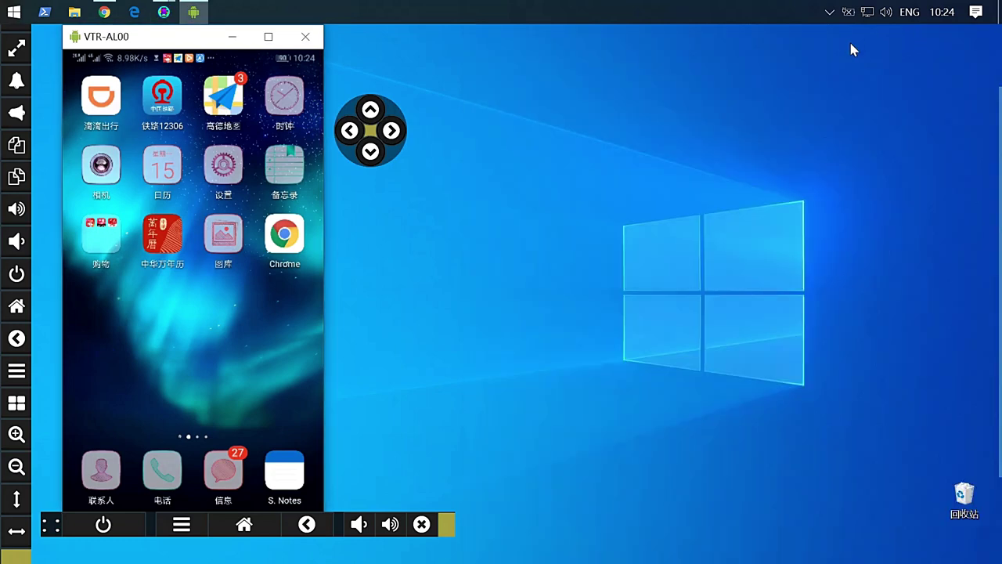
{"action": "left_click", "coordinate": [233, 37]}
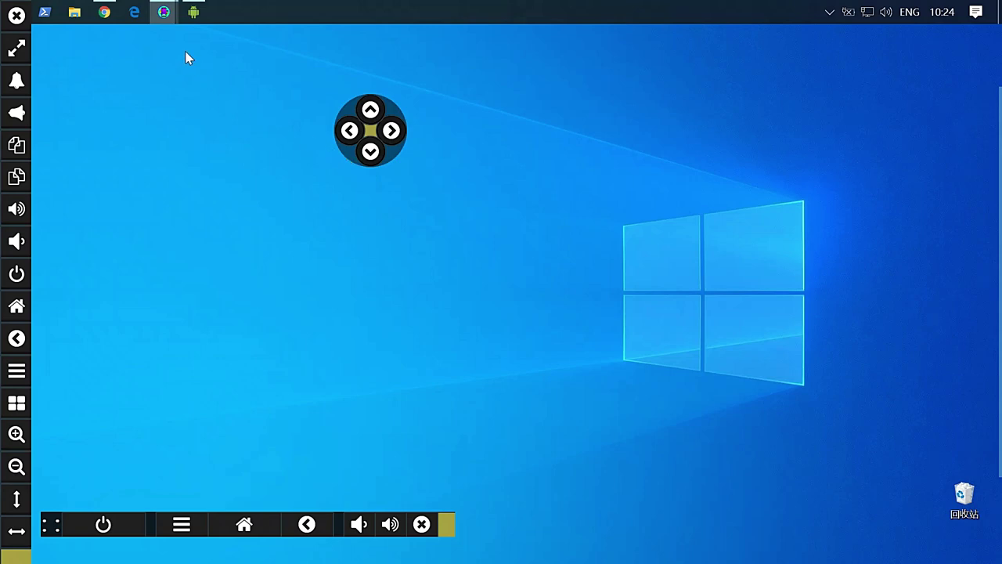
{"action": "left_click", "coordinate": [420, 524]}
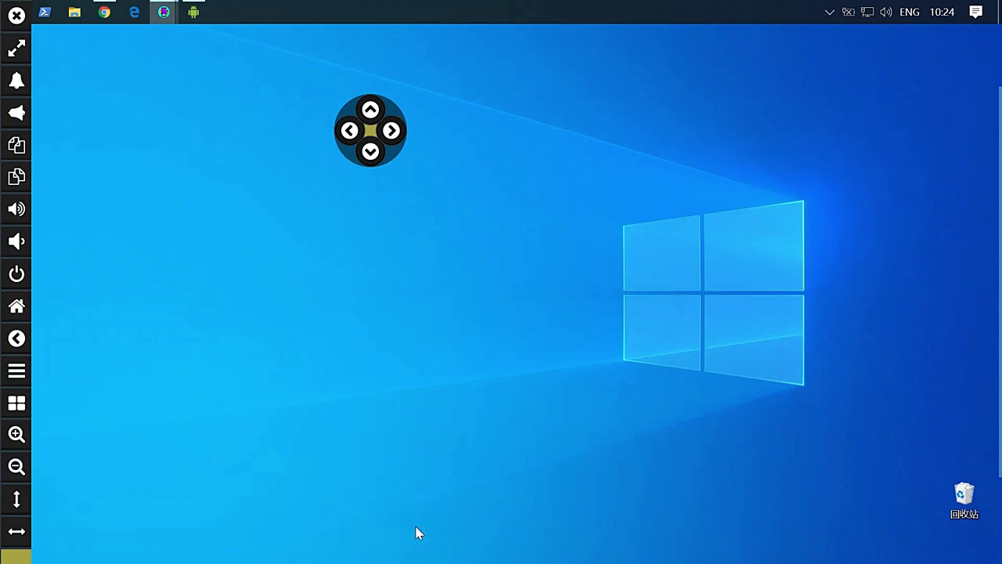
{"action": "left_click", "coordinate": [16, 14]}
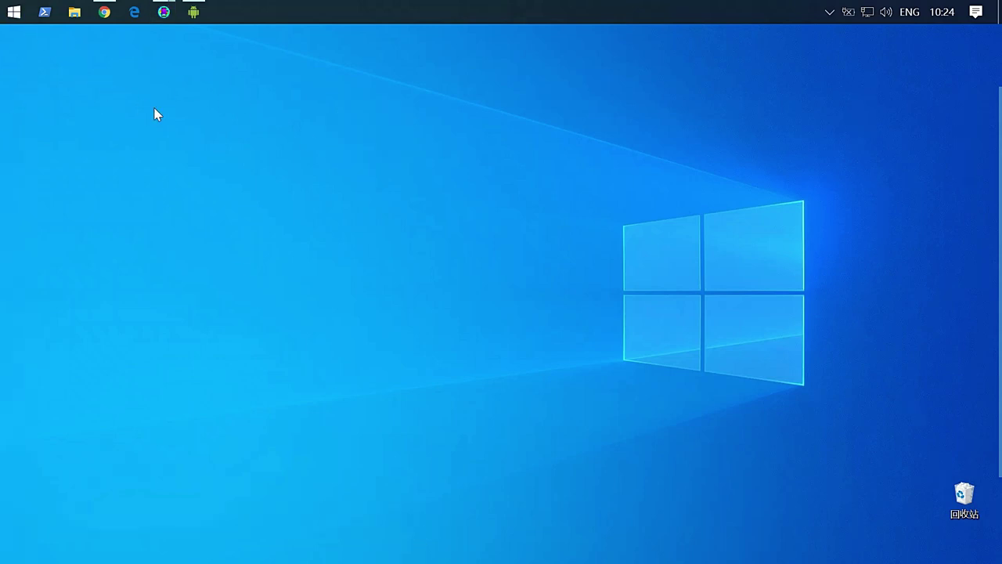
Step: Switch to ScrcpyGui, and disconnect the wireless device 192.168.1.14:5555 in its 镜像管理 list
{"action": "key", "text": "super"}
{"action": "scroll", "coordinate": [744, 474], "scroll_direction": "down", "scroll_amount": 5}
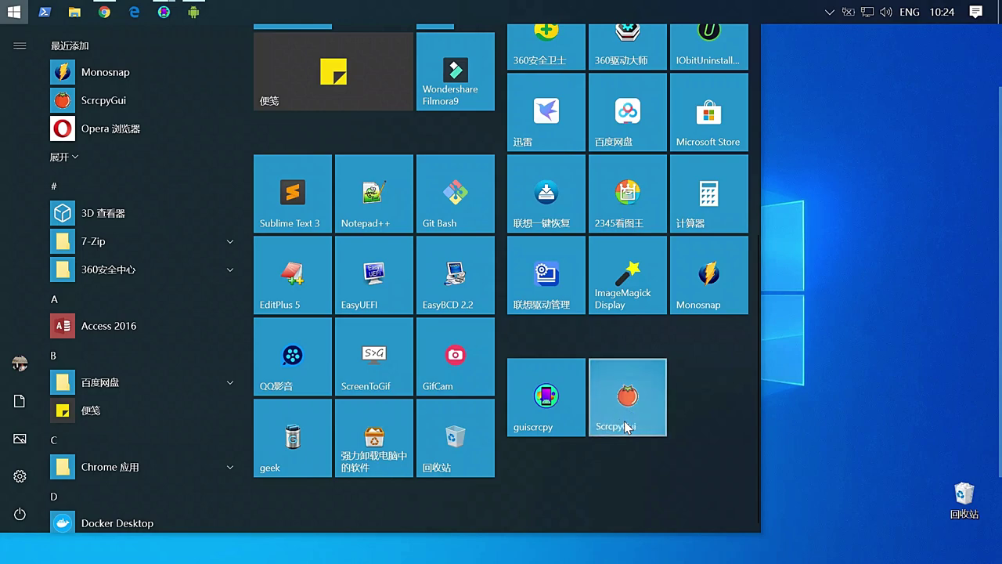
{"action": "left_click", "coordinate": [626, 426]}
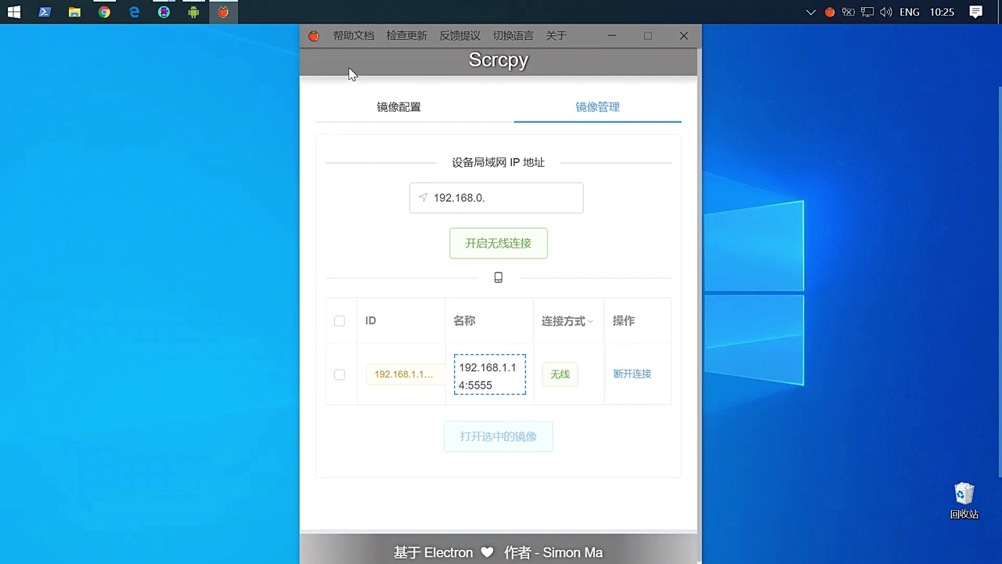
{"action": "left_click_drag", "start_coordinate": [349, 73], "coordinate": [349, 73]}
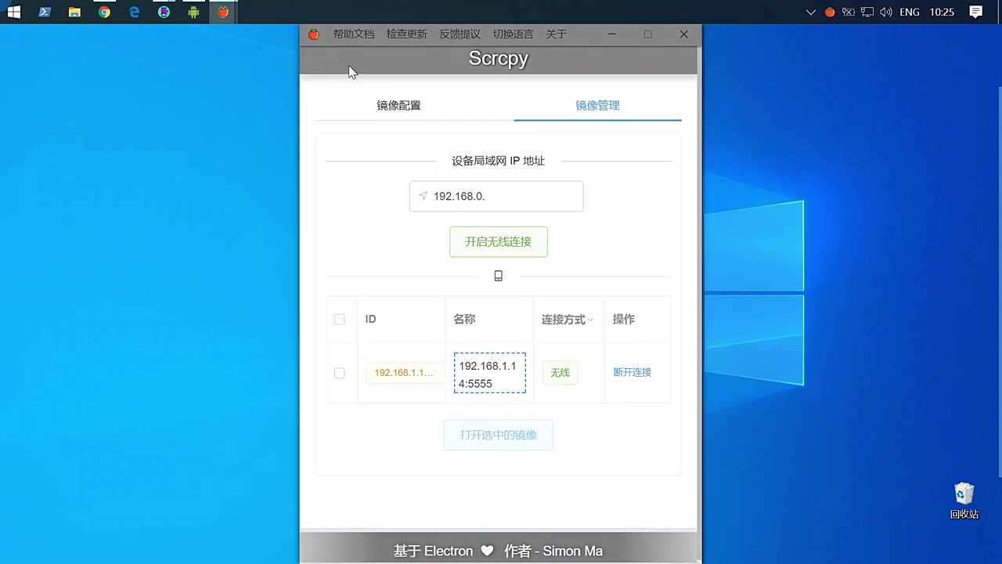
{"action": "left_click", "coordinate": [528, 203]}
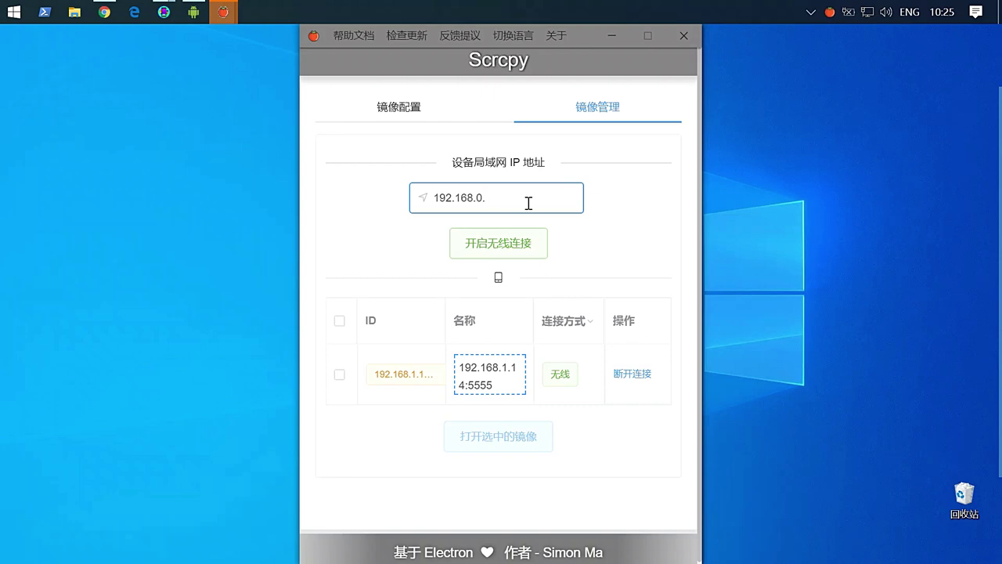
{"action": "left_click", "coordinate": [626, 375]}
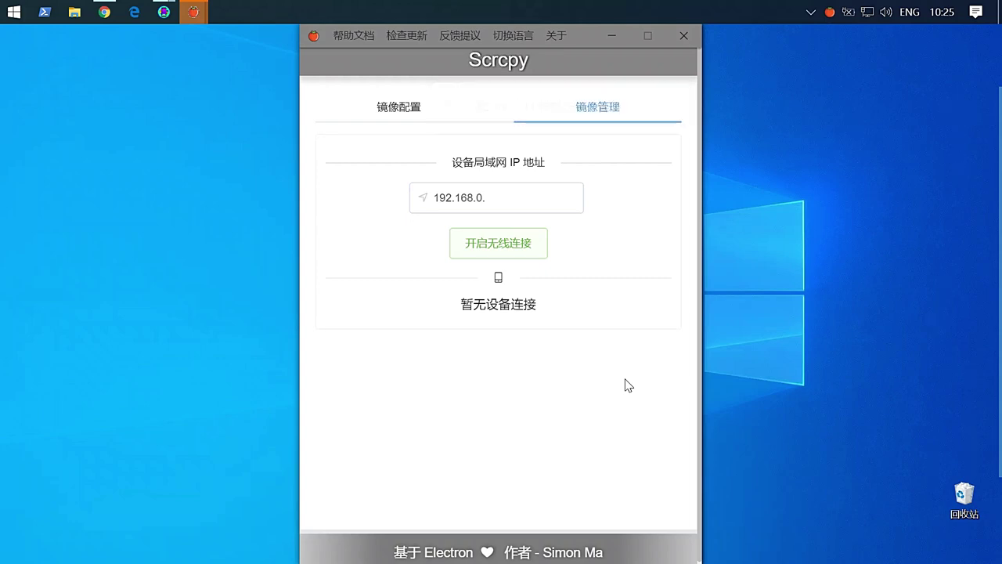
Step: Set the device LAN IP address to 192.168.1.14 and start the wireless connection
{"action": "left_click", "coordinate": [513, 197]}
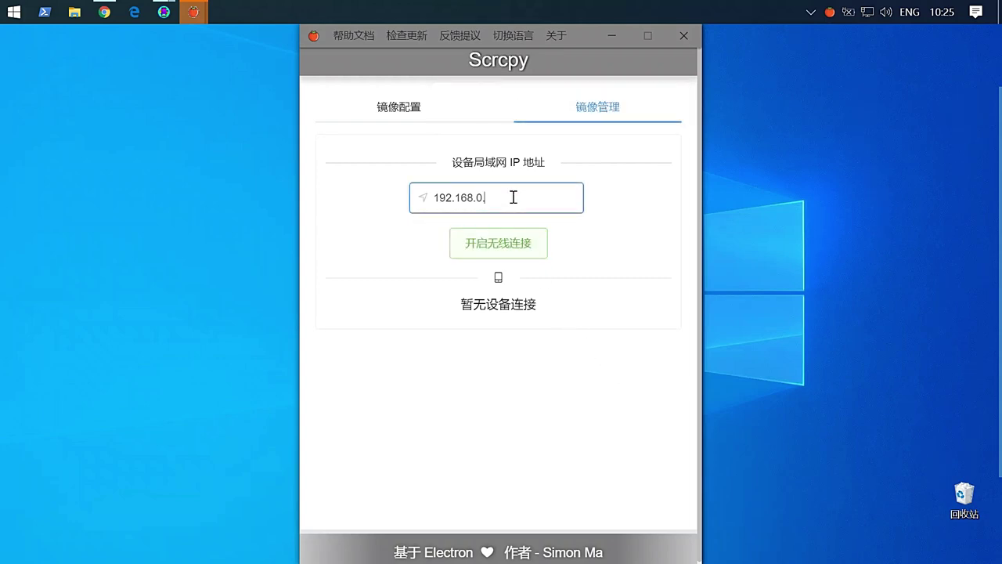
{"action": "key", "text": "BackSpace"}
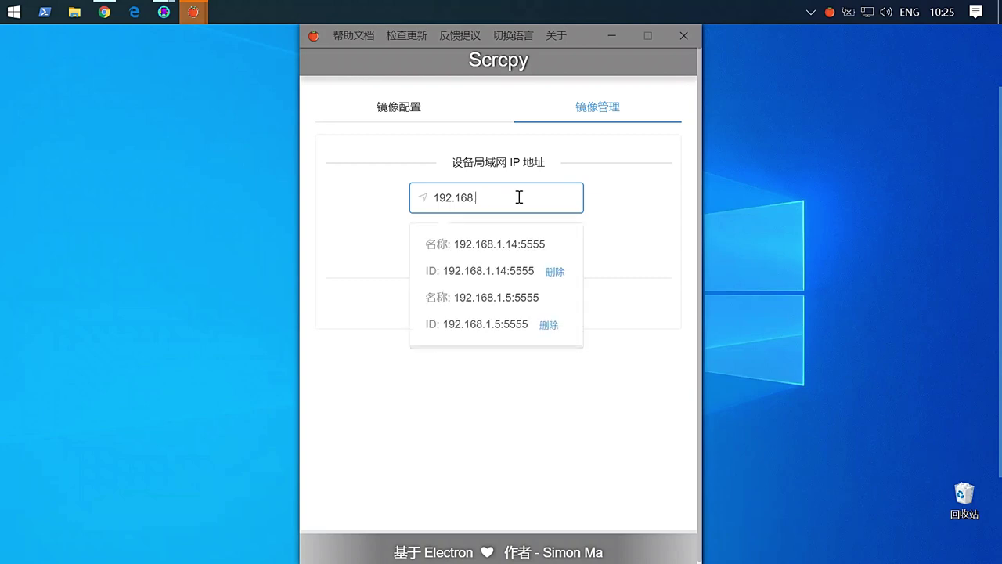
{"action": "type", "text": "1.14"}
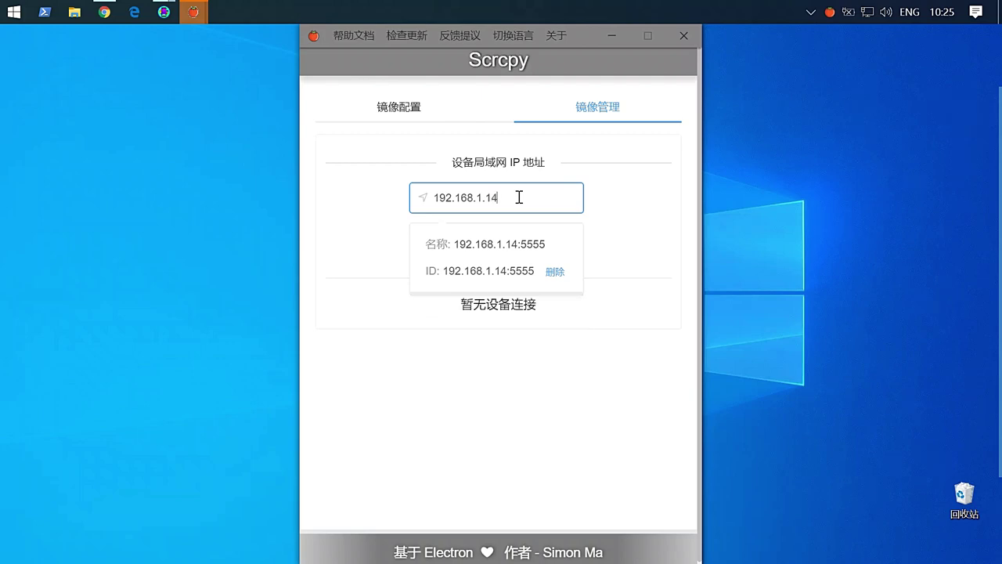
{"action": "left_click", "coordinate": [488, 430]}
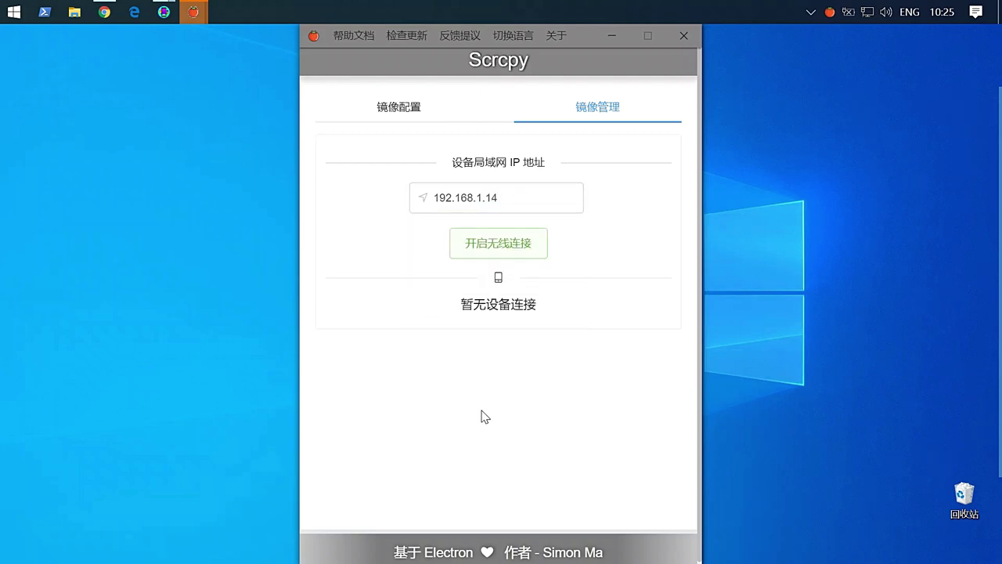
{"action": "left_click", "coordinate": [484, 245]}
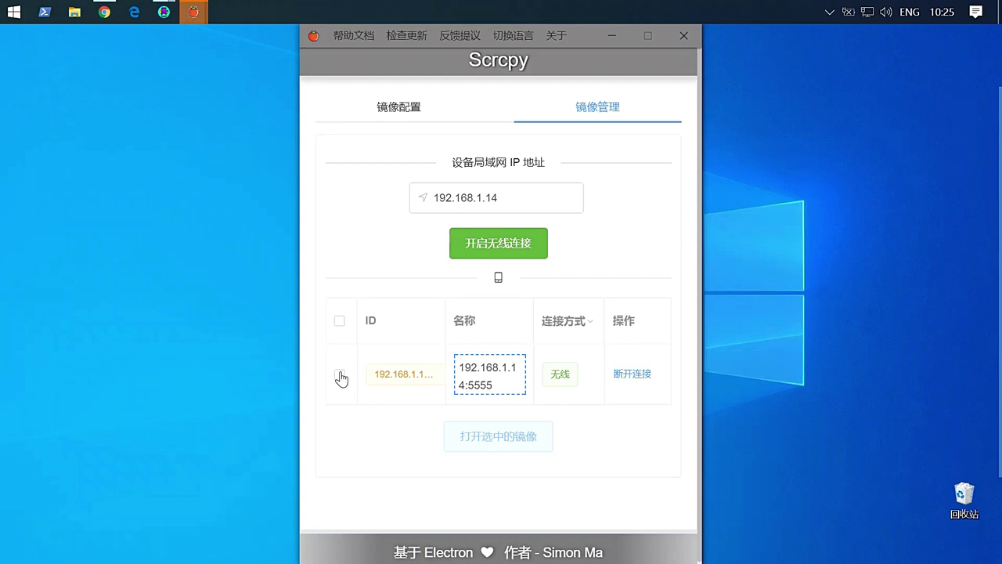
Step: Select all connected devices, open their mirror, and place the VTR-AL00 mirror window beside the ScrcpyGui window
{"action": "left_click", "coordinate": [338, 321]}
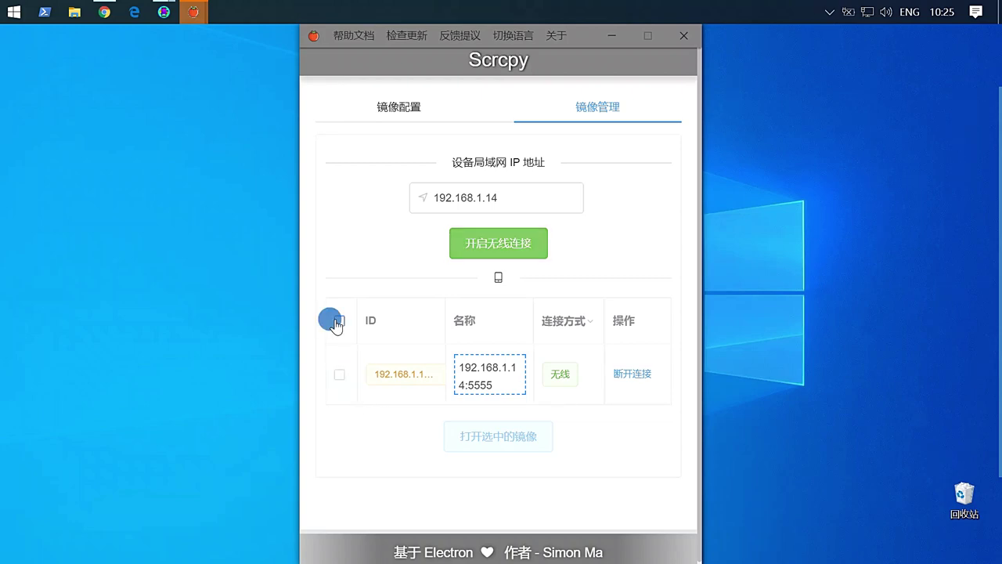
{"action": "left_click", "coordinate": [510, 255]}
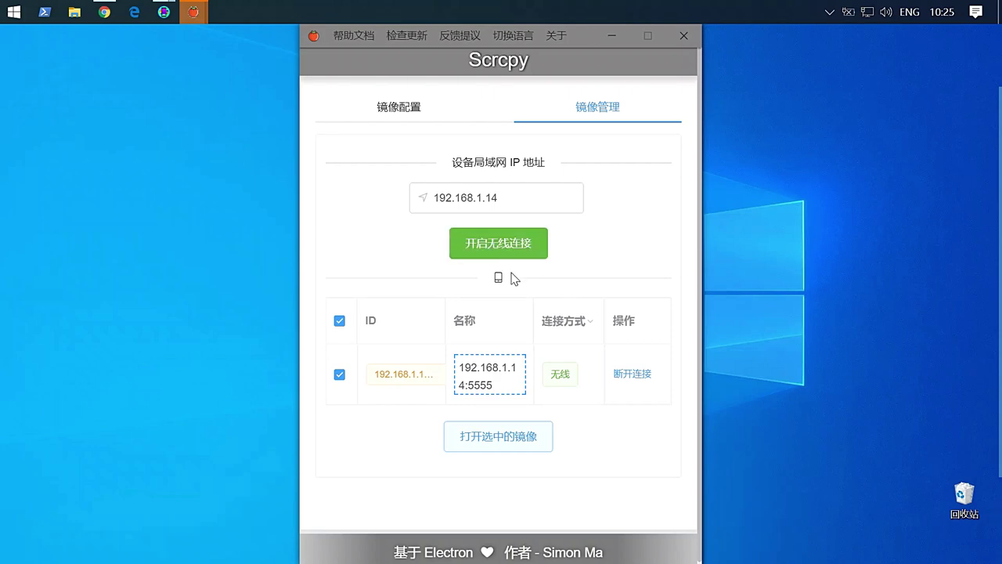
{"action": "left_click", "coordinate": [499, 443]}
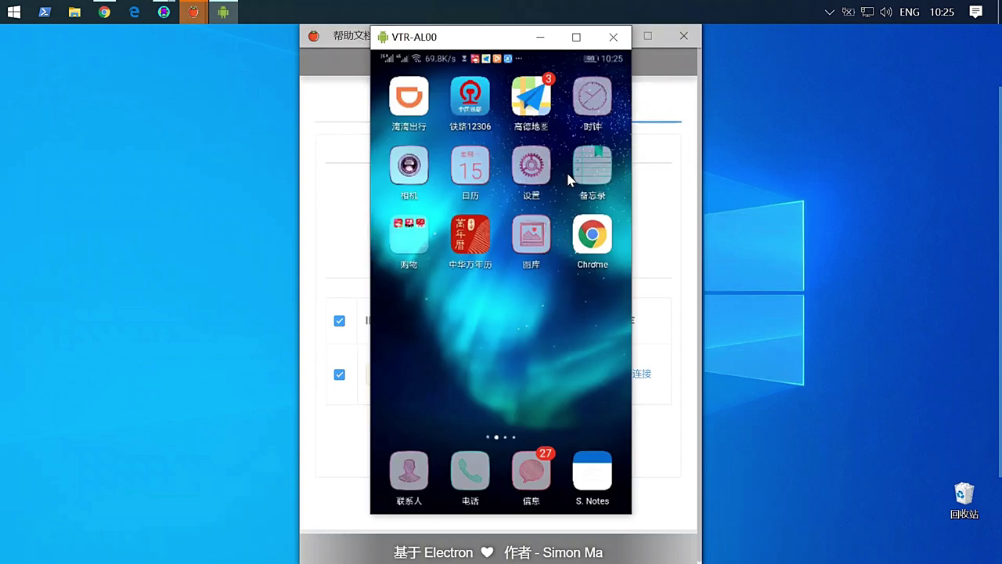
{"action": "left_click_drag", "start_coordinate": [487, 38], "coordinate": [131, 43]}
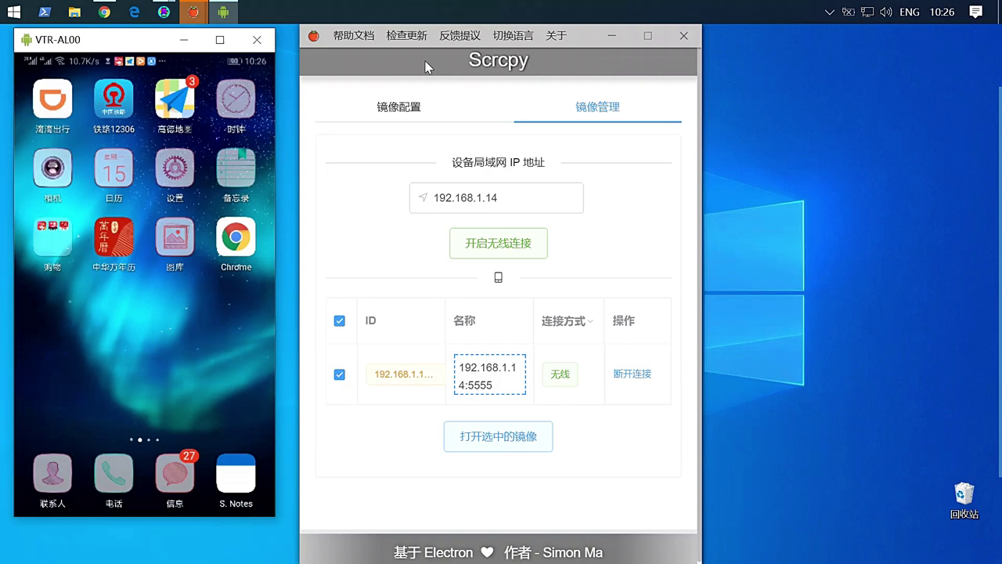
{"action": "left_click_drag", "start_coordinate": [425, 61], "coordinate": [436, 61]}
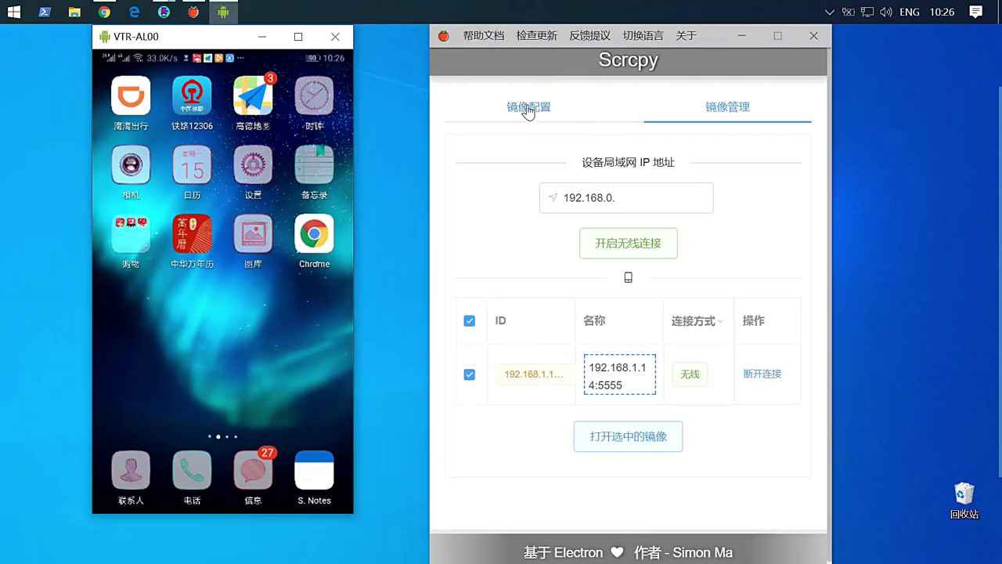
Step: Examine the 镜像配置 options, including the Scrcpy folder path and the remaining settings further down, and toggle 镜像录屏 on and off
{"action": "left_click", "coordinate": [540, 112]}
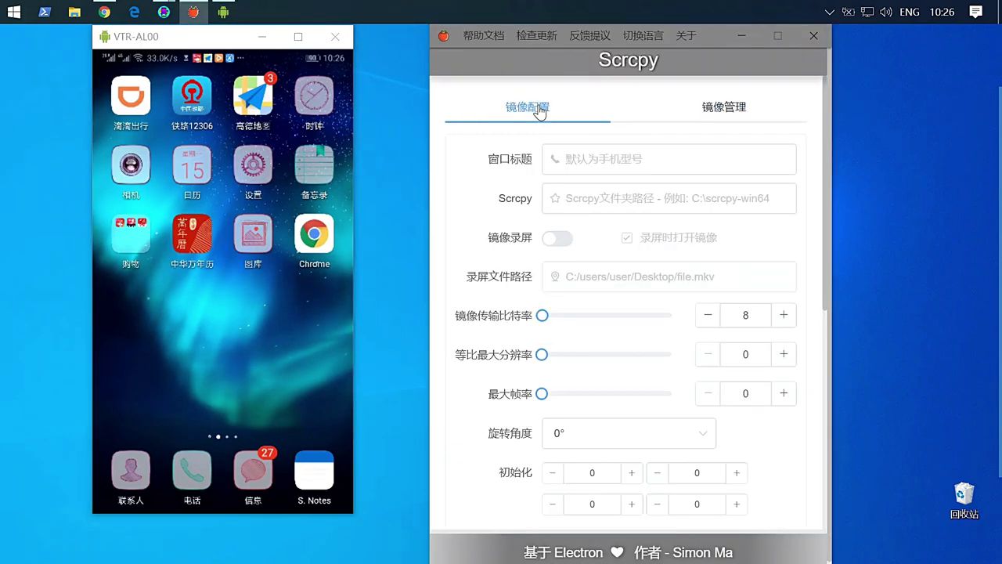
{"action": "mouse_move", "coordinate": [603, 202]}
{"action": "left_click", "coordinate": [571, 202]}
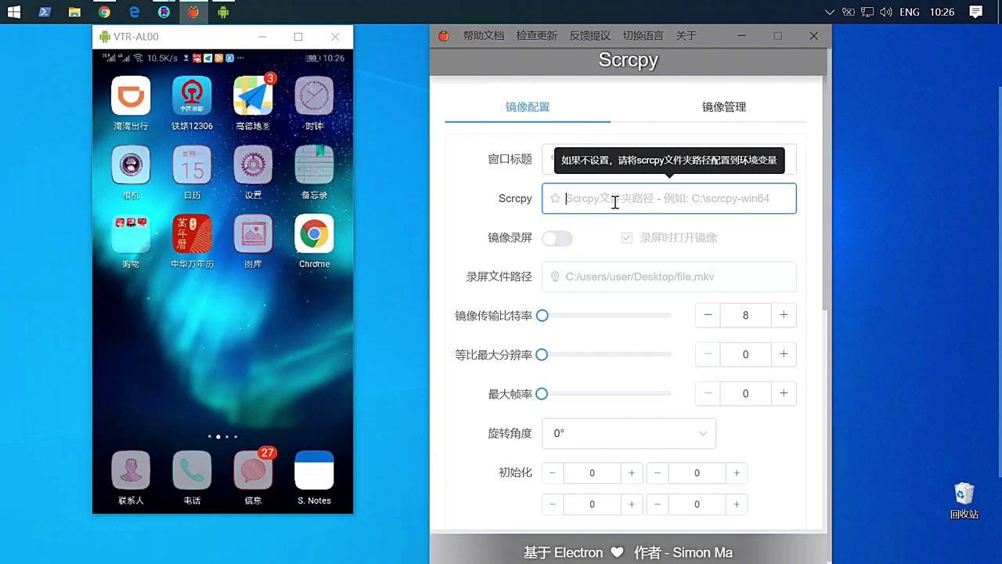
{"action": "left_click", "coordinate": [608, 199]}
{"action": "left_click", "coordinate": [551, 249]}
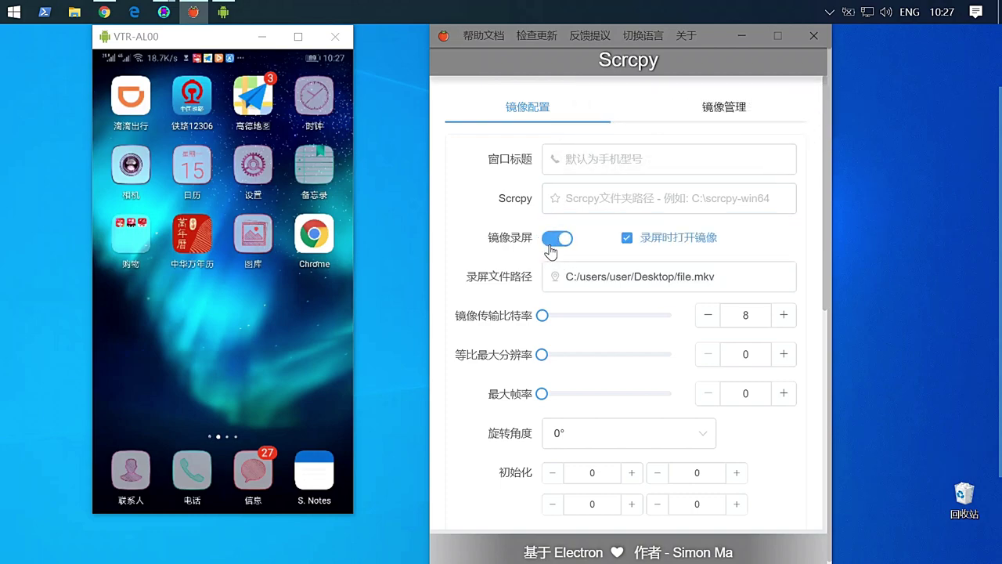
{"action": "left_click", "coordinate": [556, 240]}
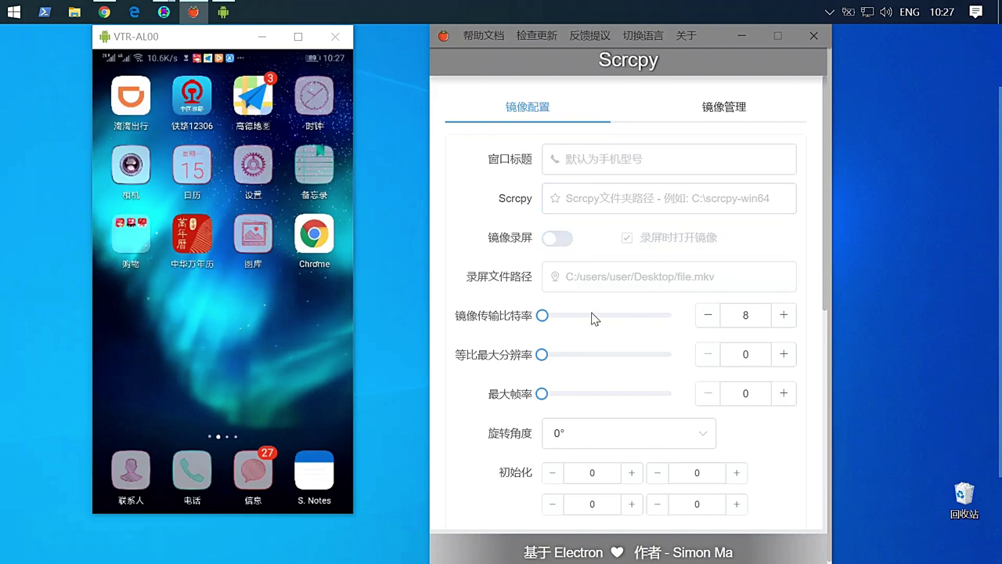
{"action": "scroll", "coordinate": [619, 328], "scroll_direction": "down", "scroll_amount": 1}
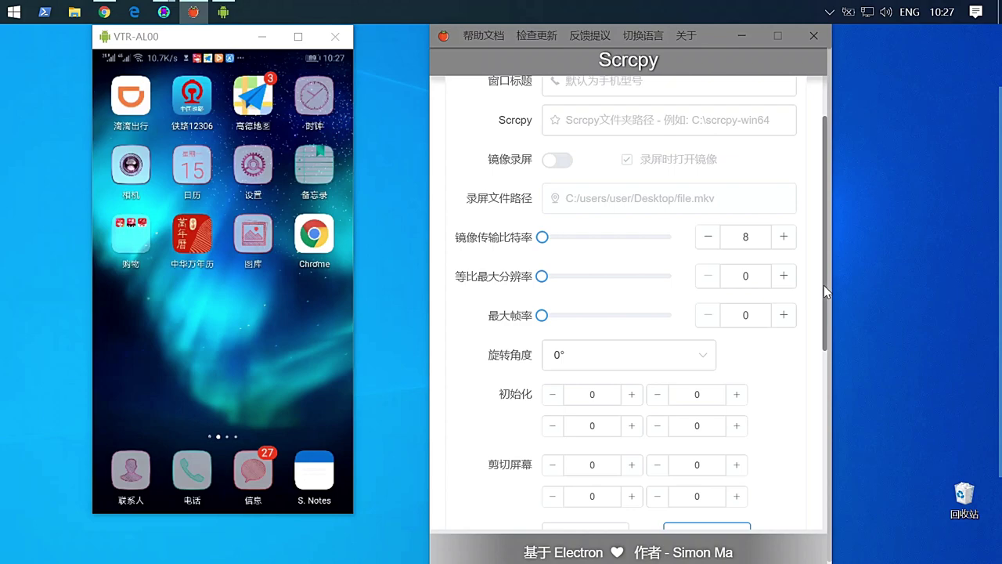
{"action": "left_click_drag", "start_coordinate": [824, 285], "coordinate": [840, 202]}
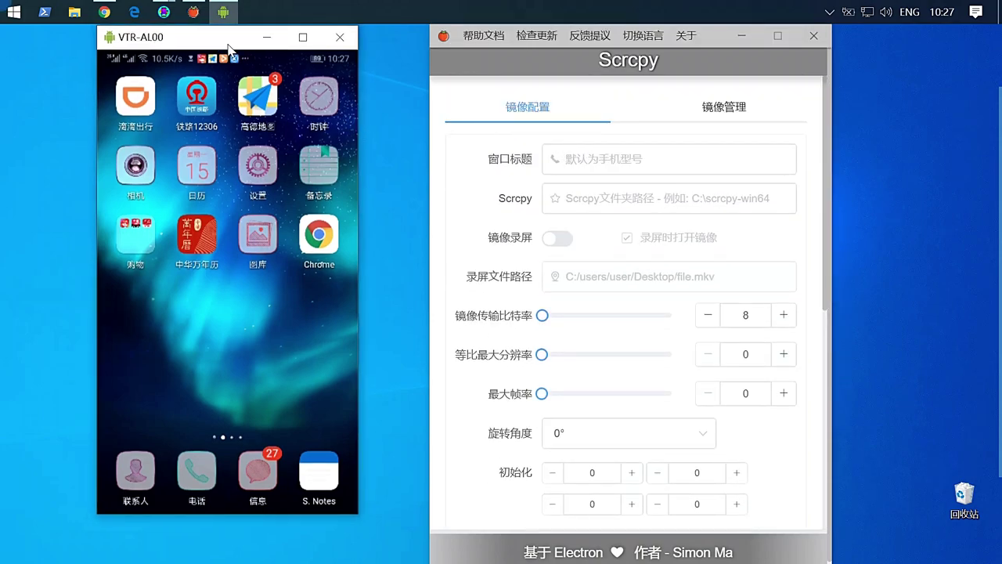
Step: Shift the VTR-AL00 mirror window, switch to the main guiscrcpy window, and move it over the mirror beside ScrcpyGui
{"action": "left_click_drag", "start_coordinate": [224, 37], "coordinate": [260, 61]}
{"action": "mouse_move", "coordinate": [169, 17]}
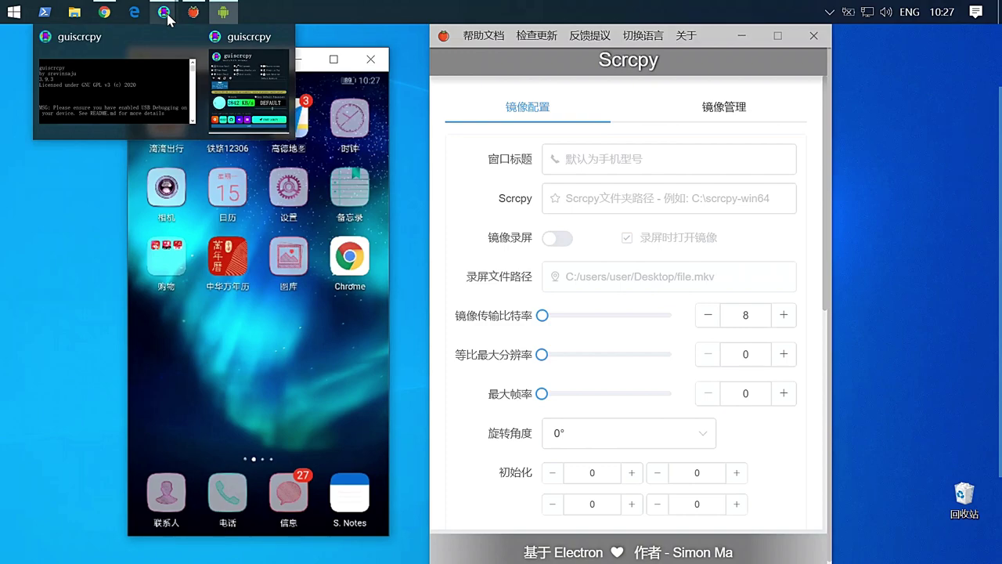
{"action": "left_click", "coordinate": [235, 87]}
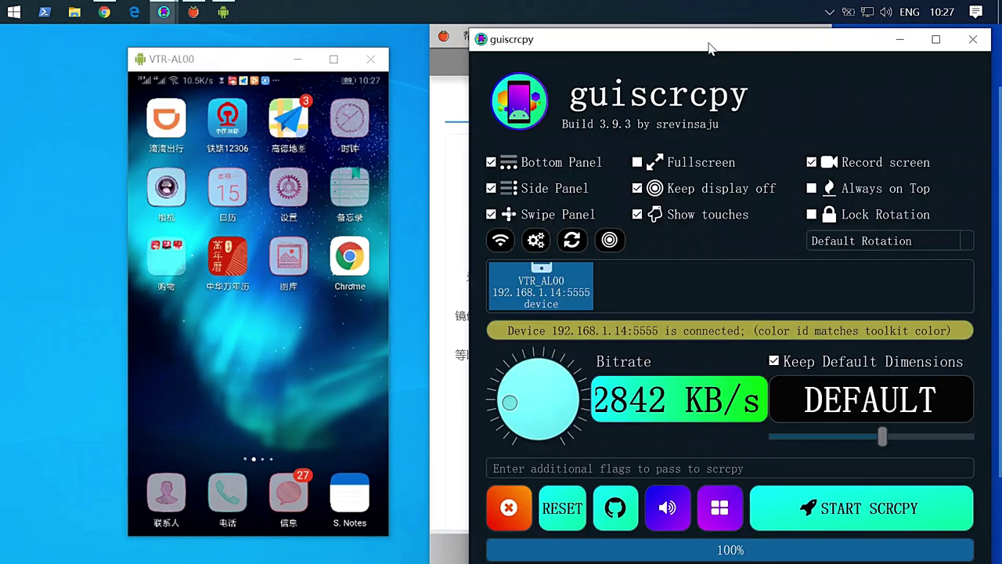
{"action": "left_click_drag", "start_coordinate": [708, 48], "coordinate": [280, 40]}
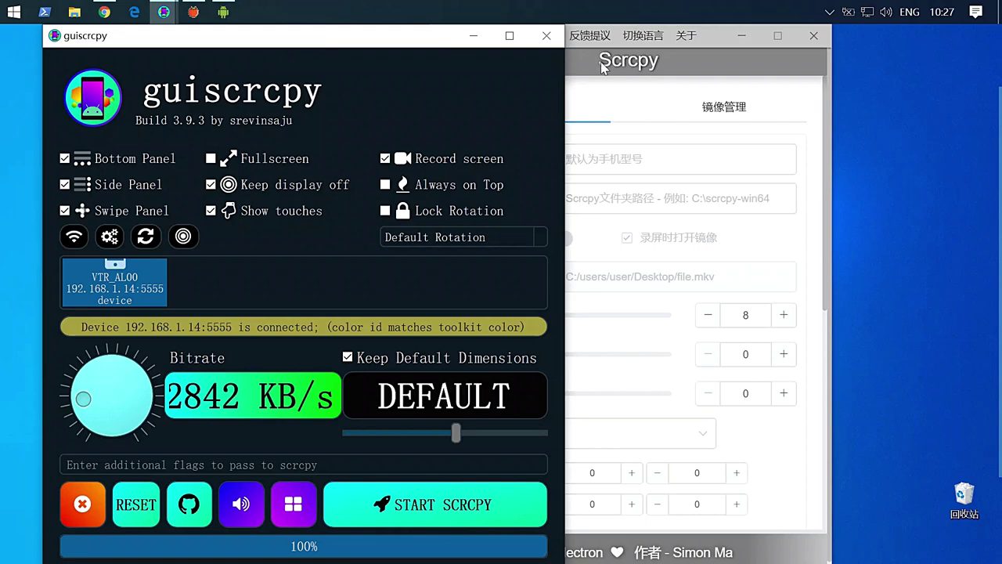
Step: Close ScrcpyGui, and move the guiscrcpy window toward the middle of the desktop
{"action": "left_click", "coordinate": [704, 58]}
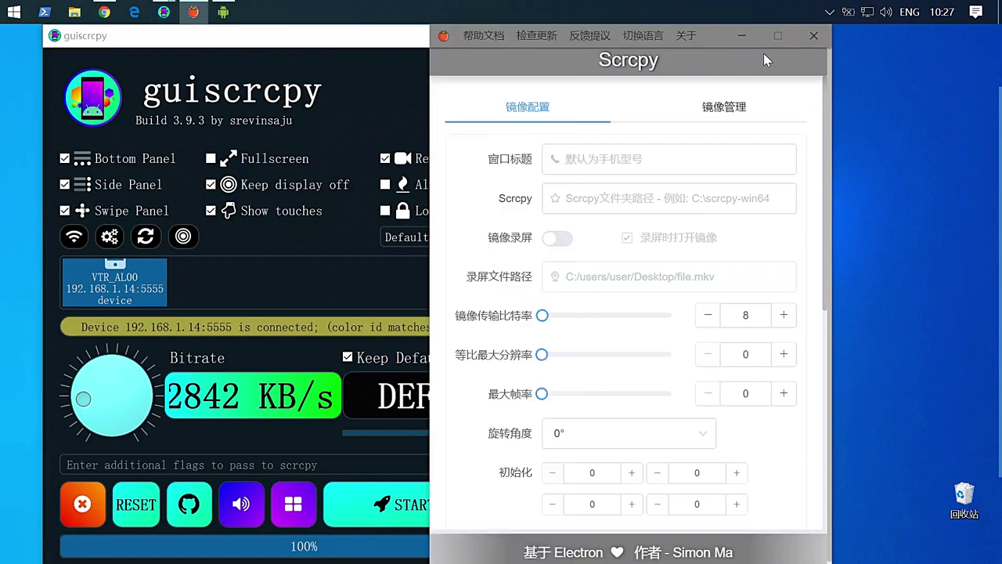
{"action": "left_click", "coordinate": [815, 35]}
{"action": "left_click_drag", "start_coordinate": [344, 43], "coordinate": [653, 47]}
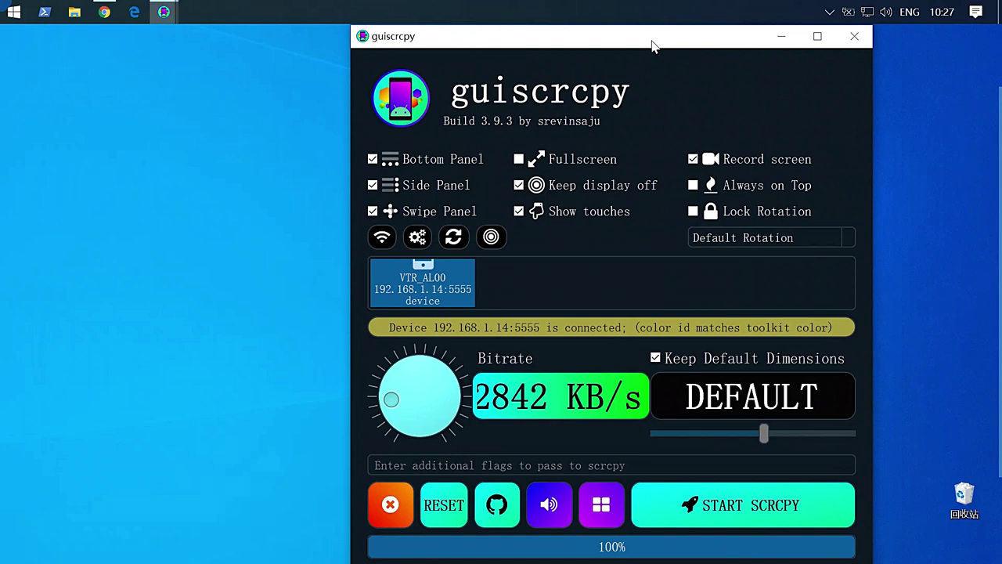